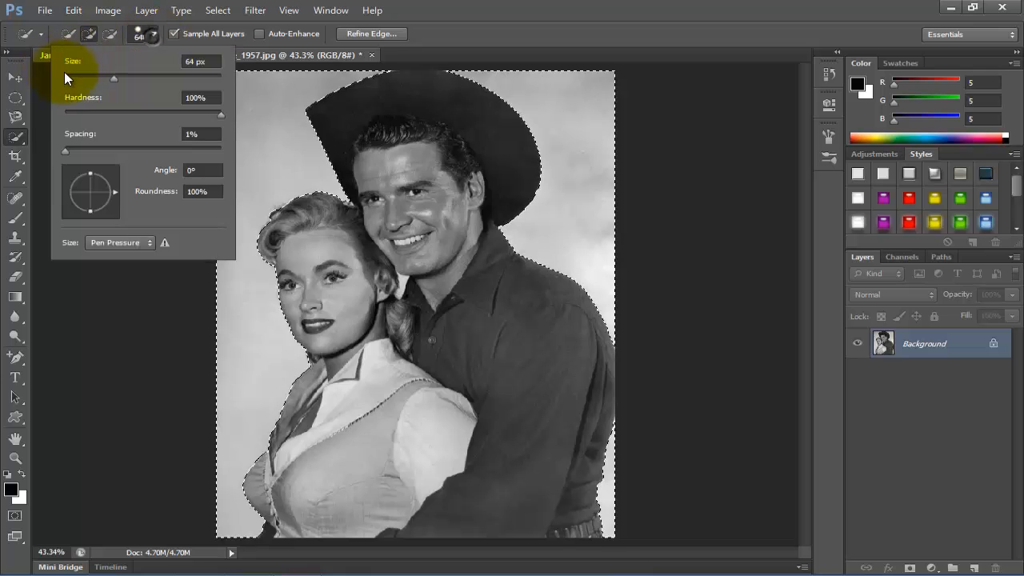
- Set the Quick Selection brush size to 23 px and add the small background gap between the couple's necks to the selection
click(81, 75)
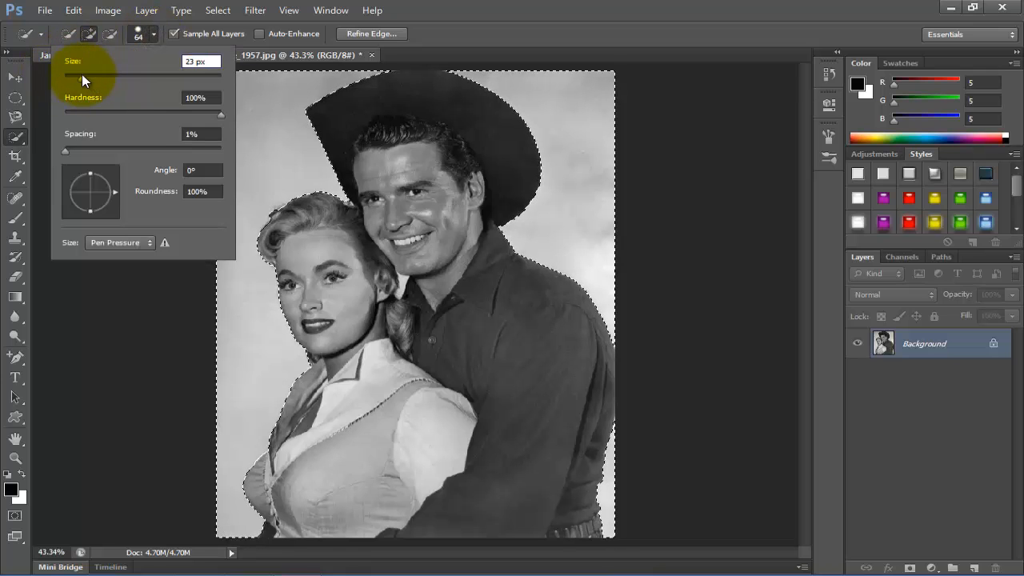
click(399, 292)
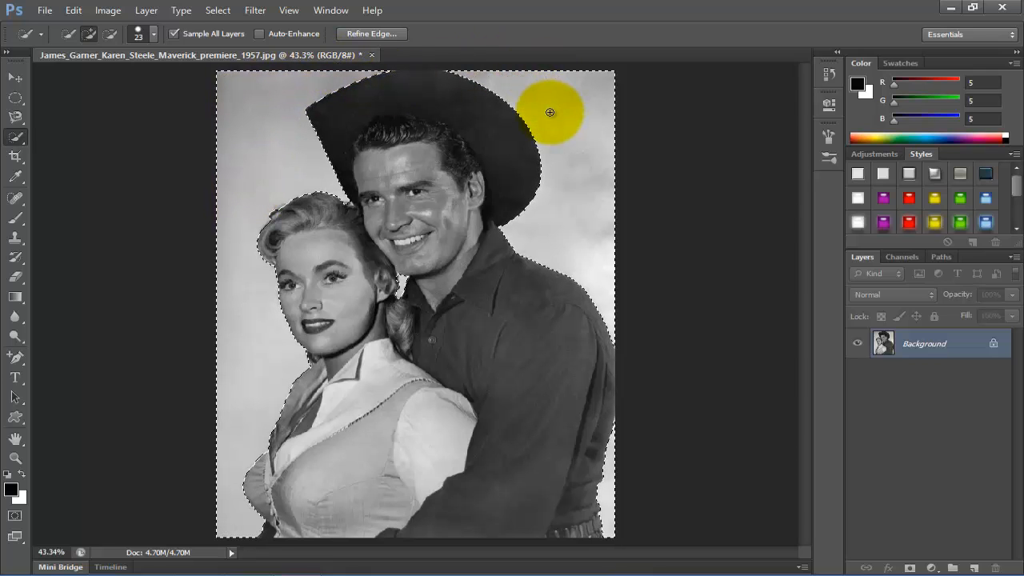
- Refine the edge of the background selection with Smart Radius on, Radius 1.4 px and Smooth 9
click(370, 33)
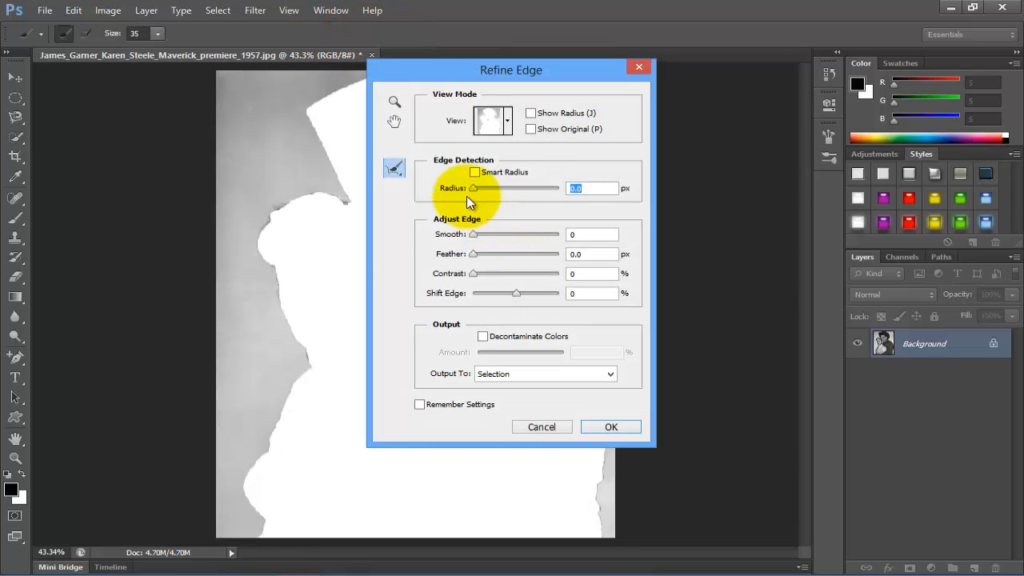
click(474, 175)
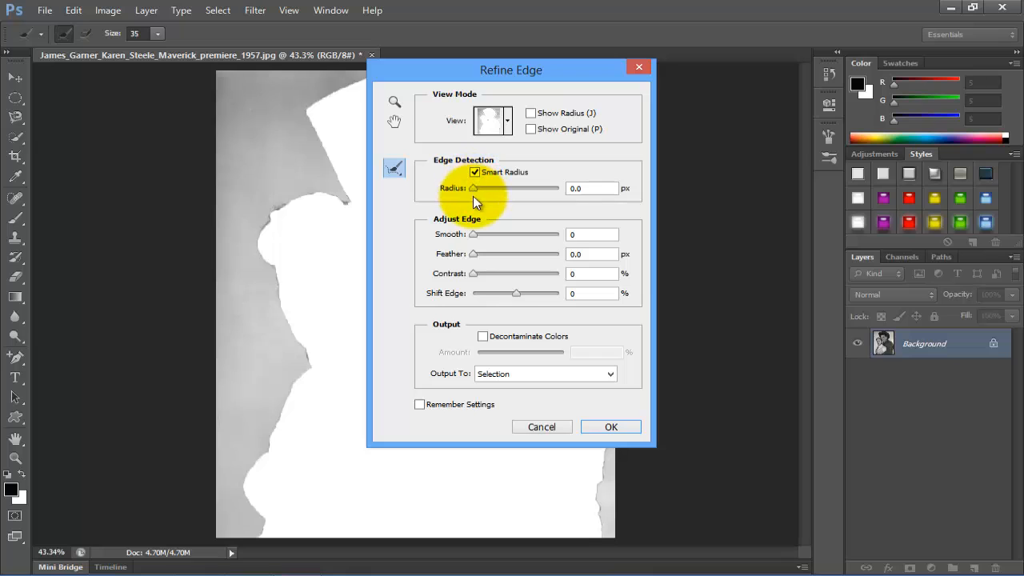
drag(473, 184, 480, 185)
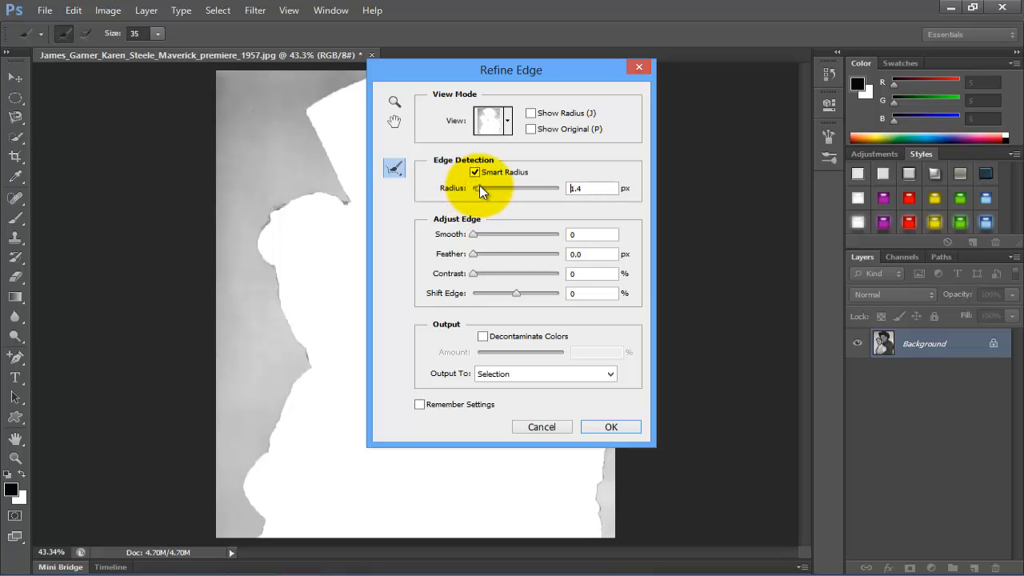
drag(472, 235, 479, 236)
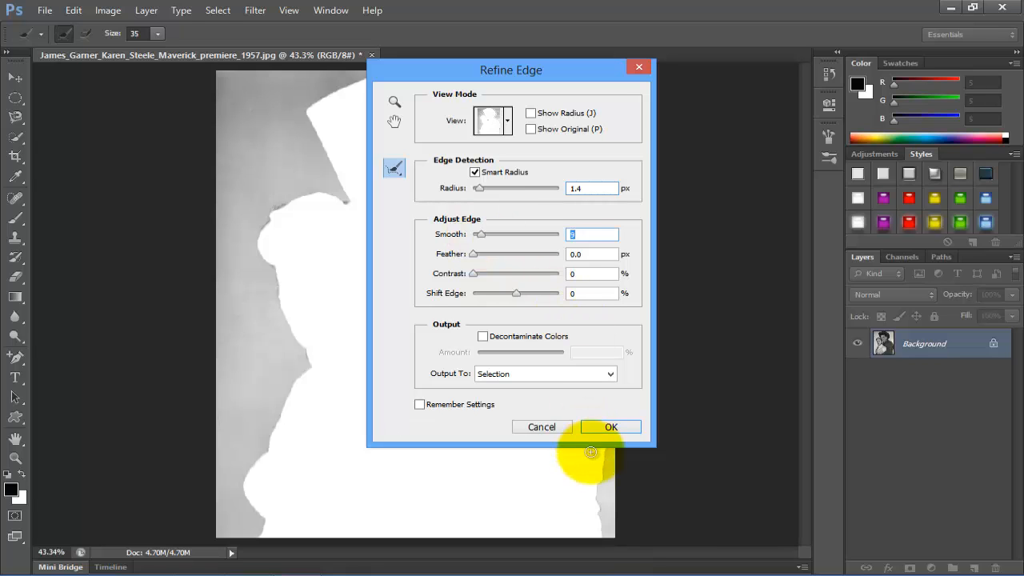
click(608, 428)
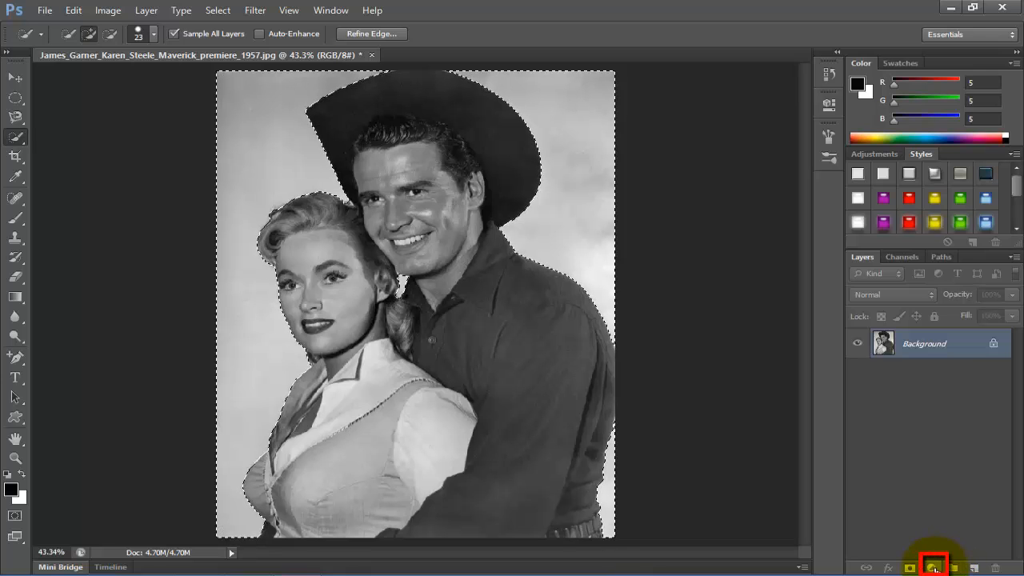
- Add a Solid Color fill layer over the selected background in teal, #17b39b
click(935, 569)
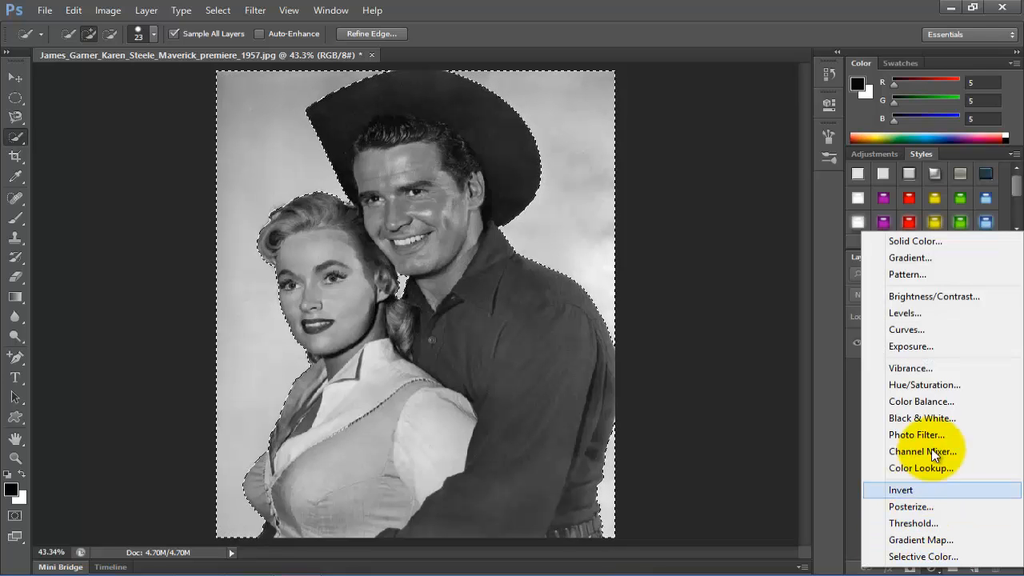
click(910, 242)
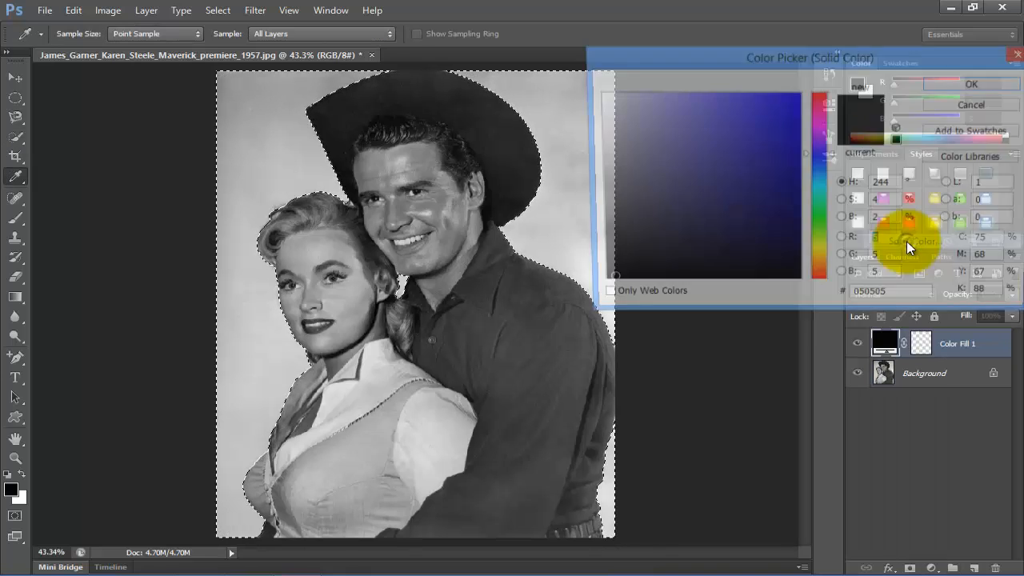
click(815, 198)
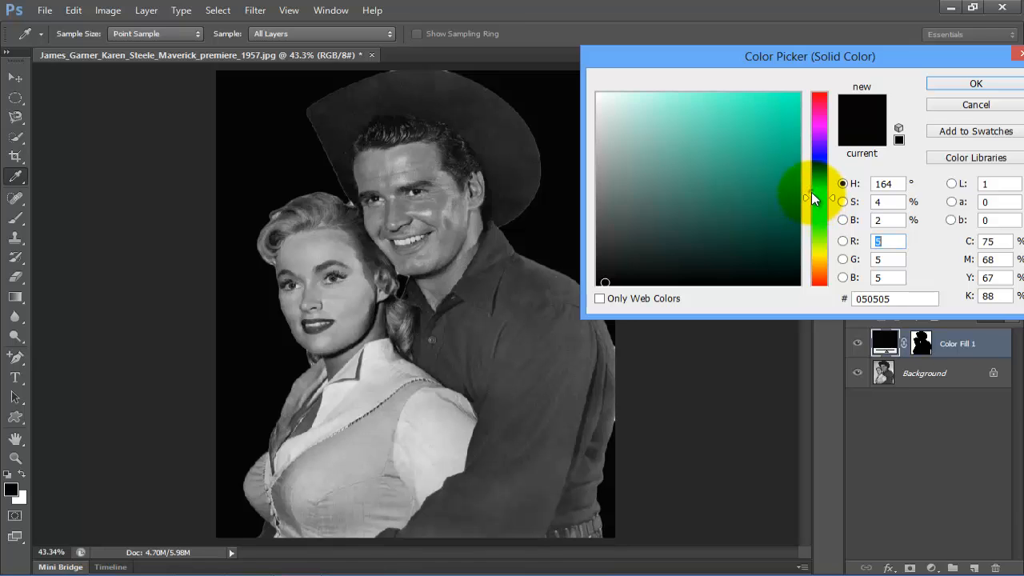
click(778, 184)
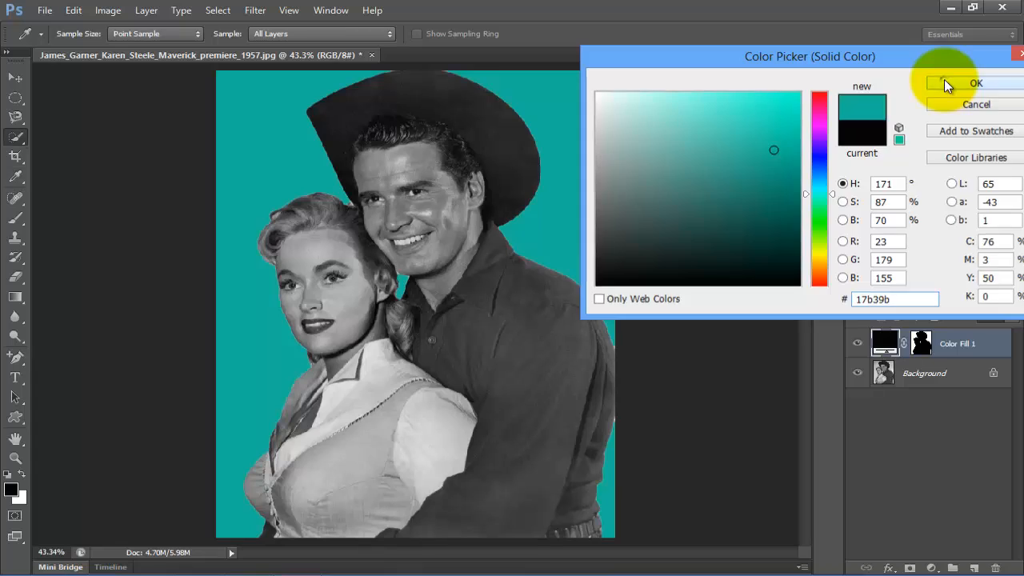
click(947, 84)
- Set the teal fill layer's blend mode to Overlay and review its fill color in the color picker
click(881, 291)
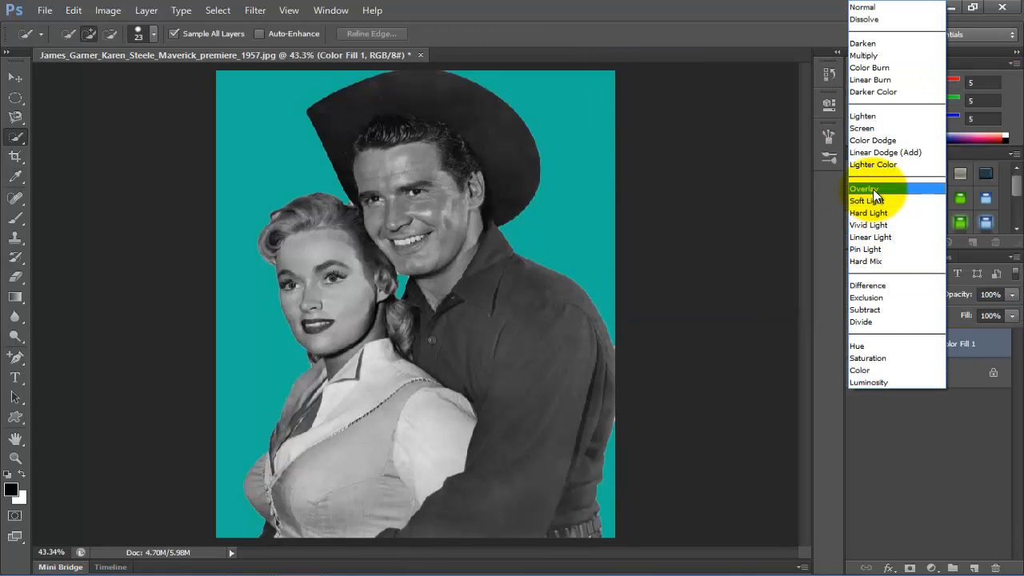
click(880, 188)
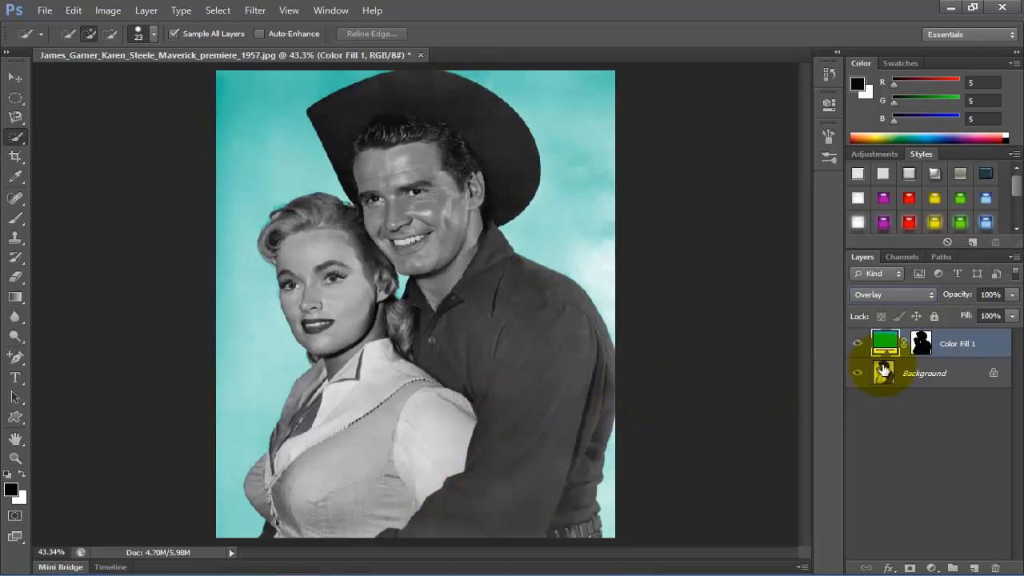
double_click(886, 344)
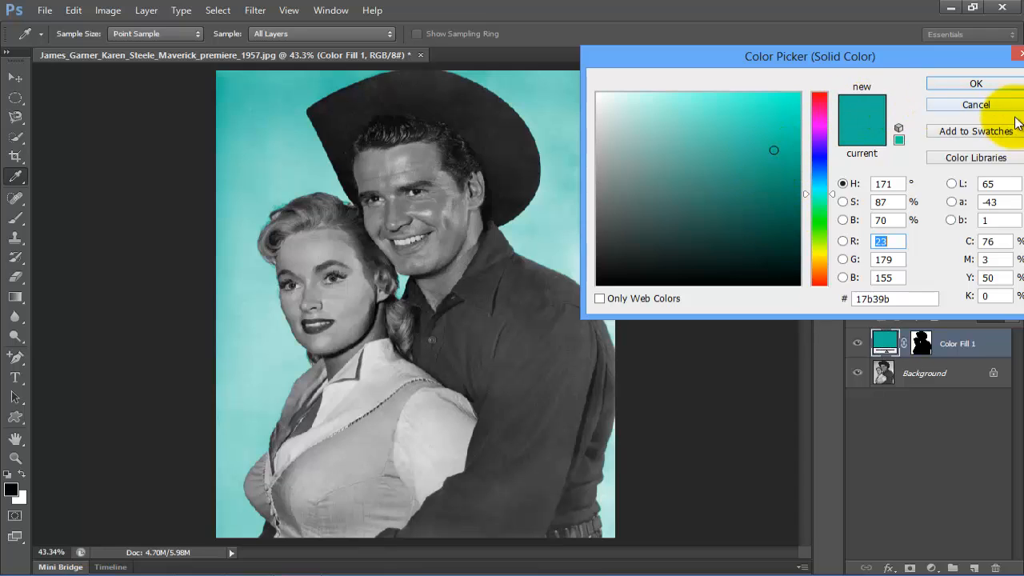
click(974, 85)
- Select the man's hat on the Background layer with the Quick Selection tool
key(w)
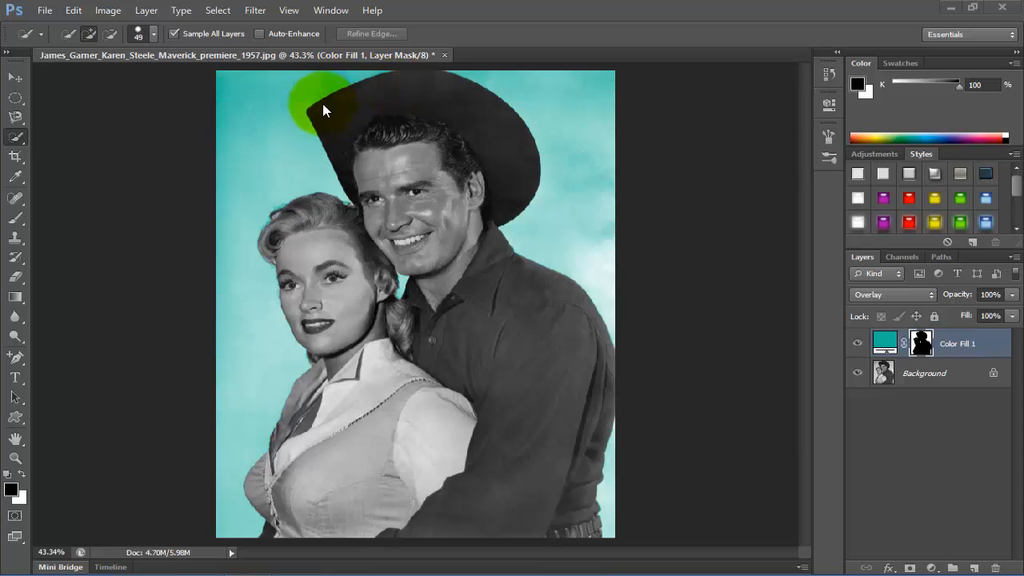
click(935, 381)
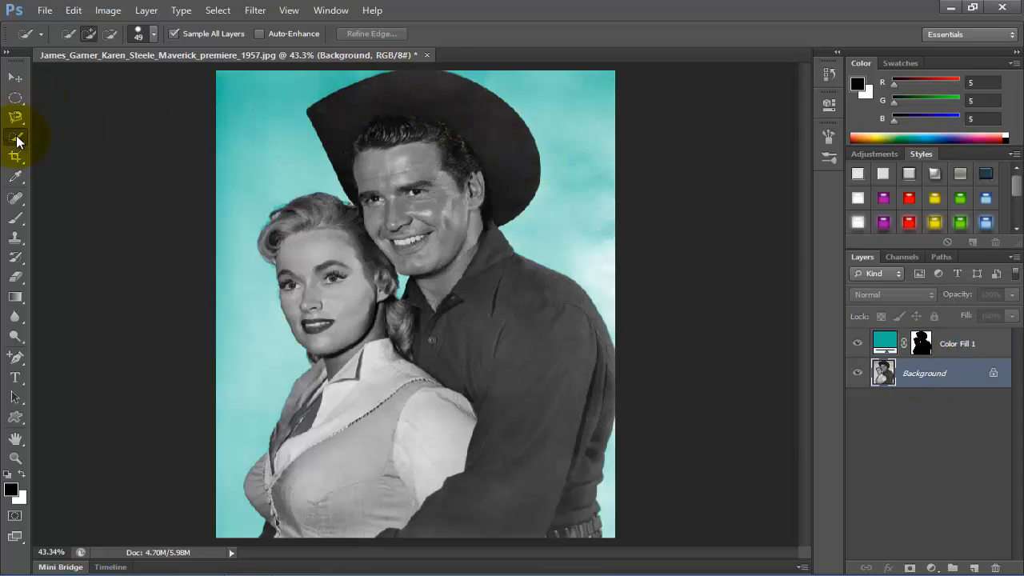
mouse_move(344, 98)
mouse_down()
mouse_move(396, 84)
mouse_move(469, 107)
mouse_up()
key(z)
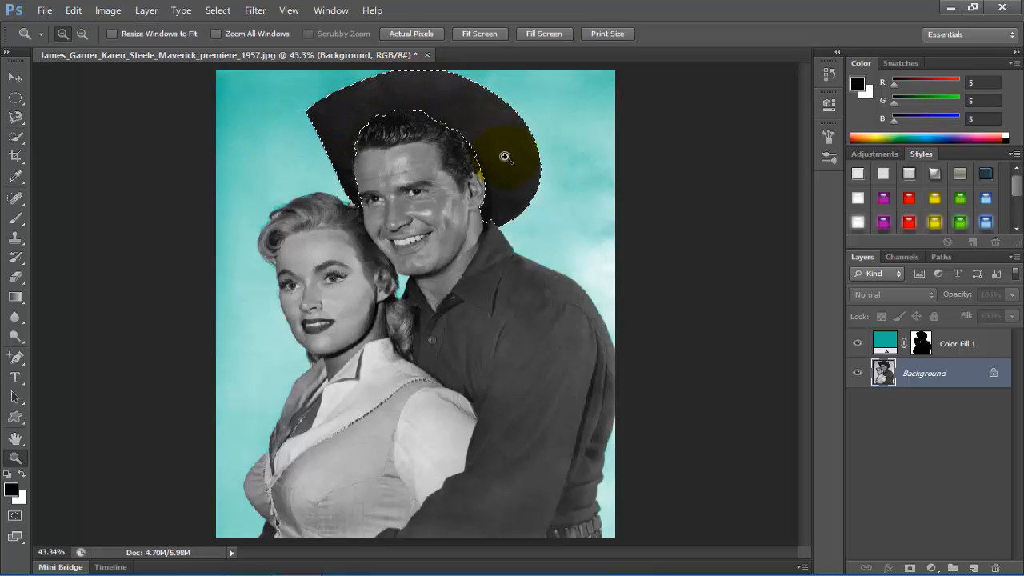
click(504, 155)
mouse_move(807, 310)
mouse_down()
mouse_move(805, 246)
mouse_move(811, 291)
mouse_up()
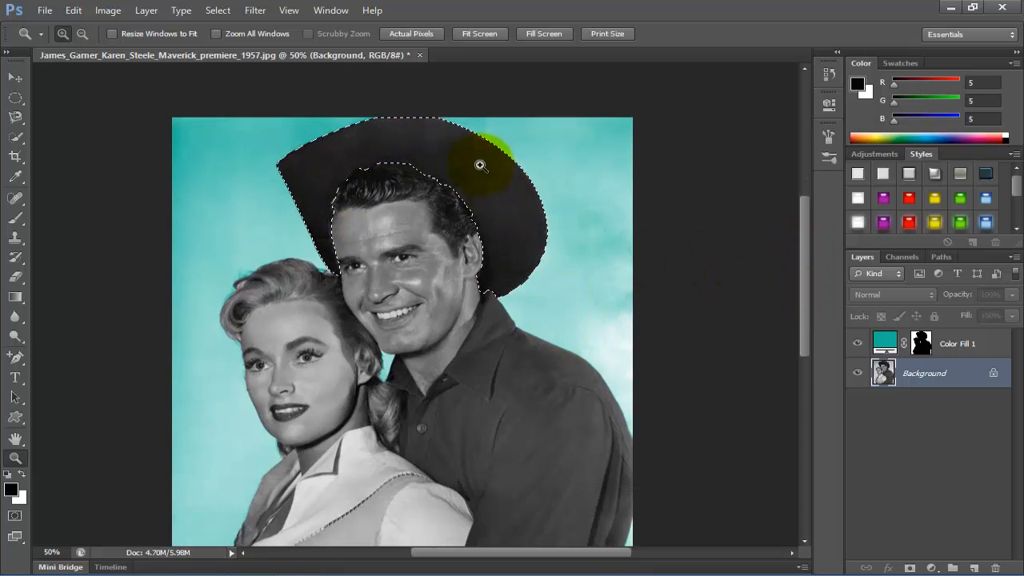
- Refine the edge of the hat selection with Smart Radius on, Radius 1.2 px and Smooth 10
click(15, 136)
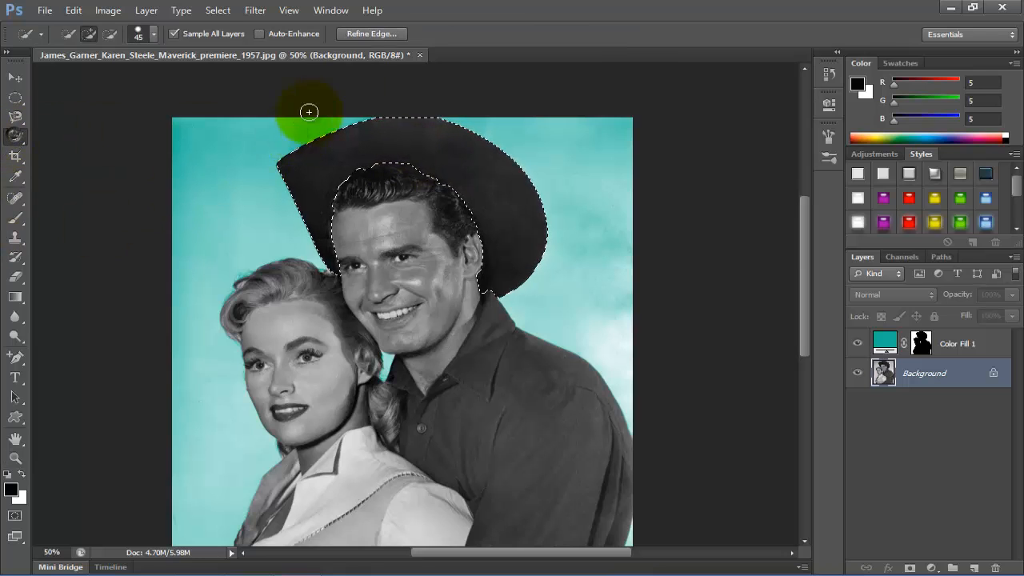
click(366, 34)
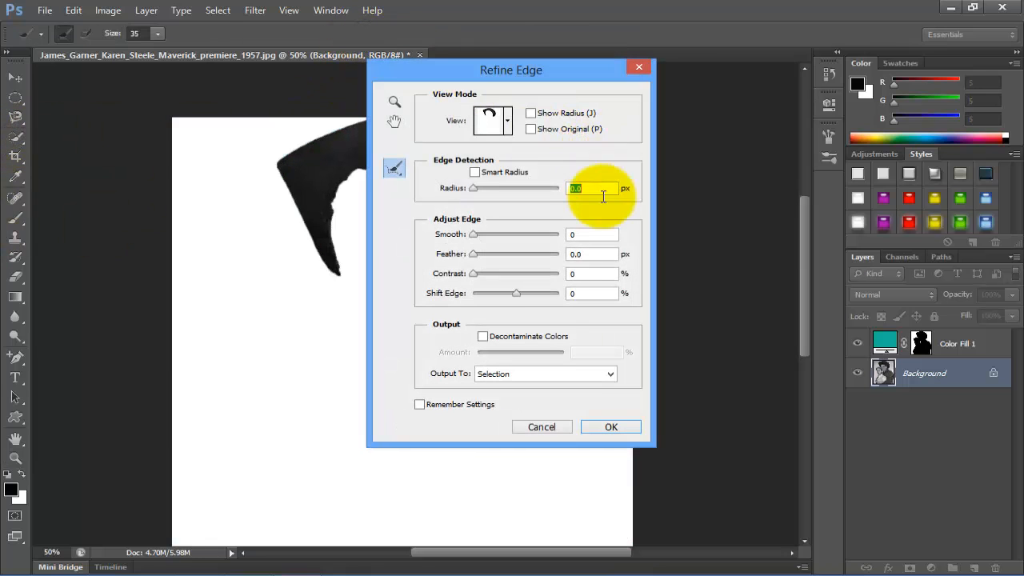
click(475, 172)
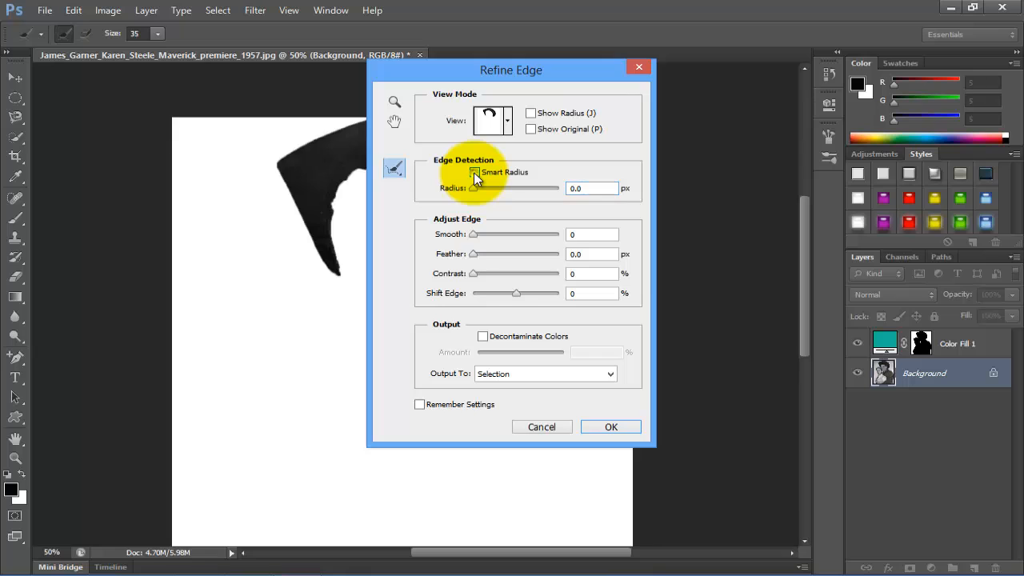
drag(472, 187, 479, 188)
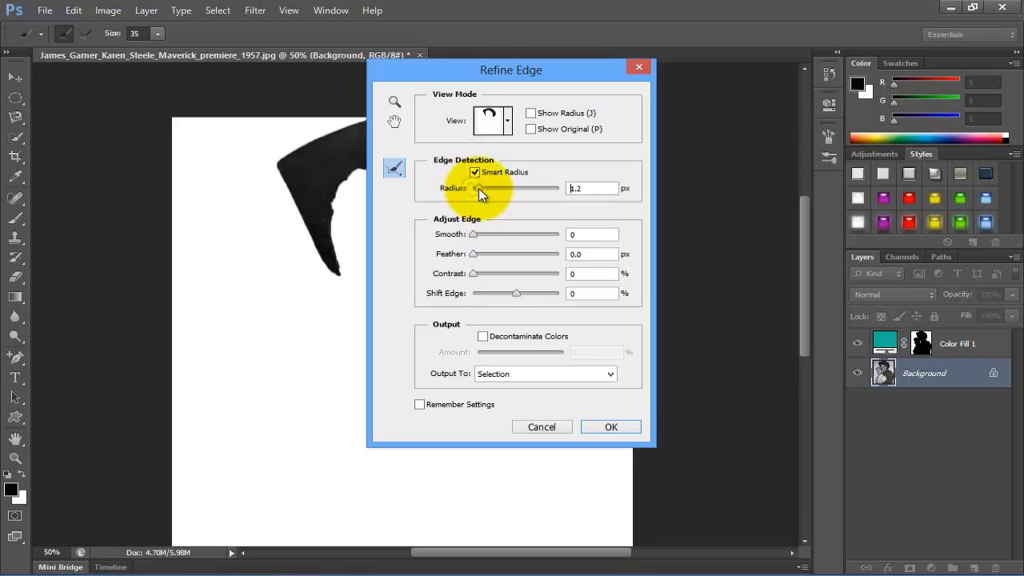
drag(475, 234, 482, 236)
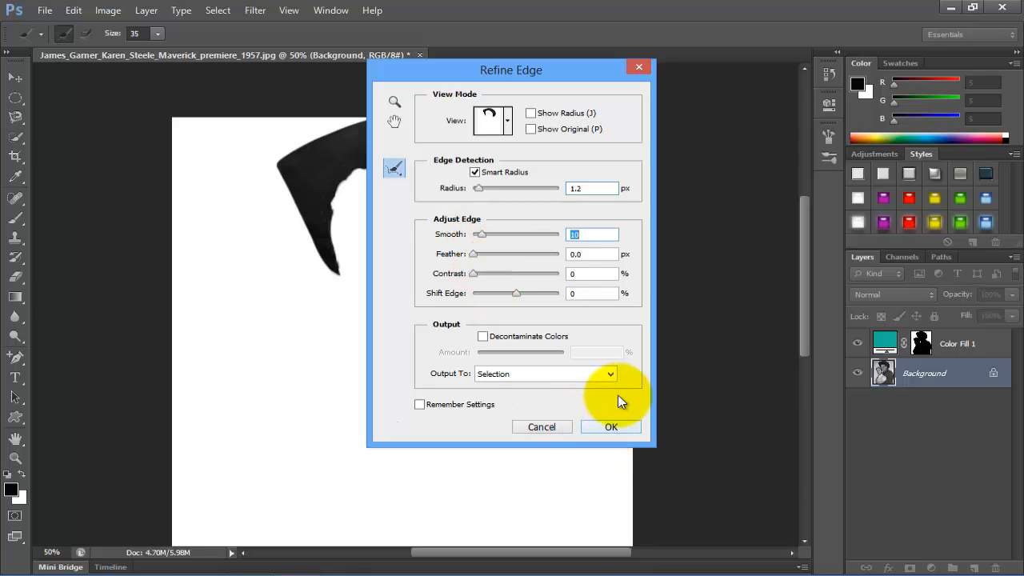
click(604, 427)
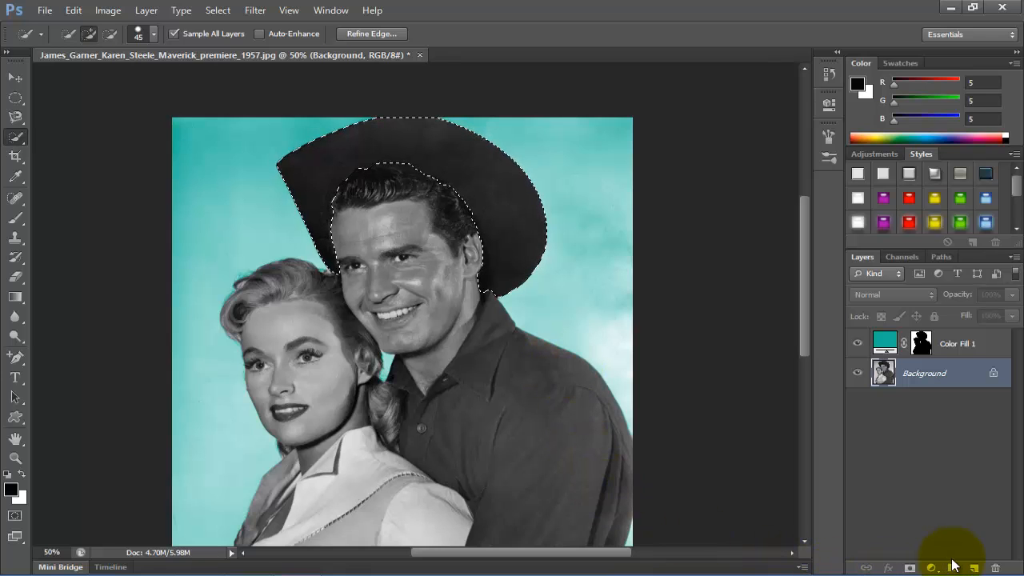
- Add a brown Solid Color fill layer, #6b5025, over the selected hat and set its blend mode to Overlay
click(932, 569)
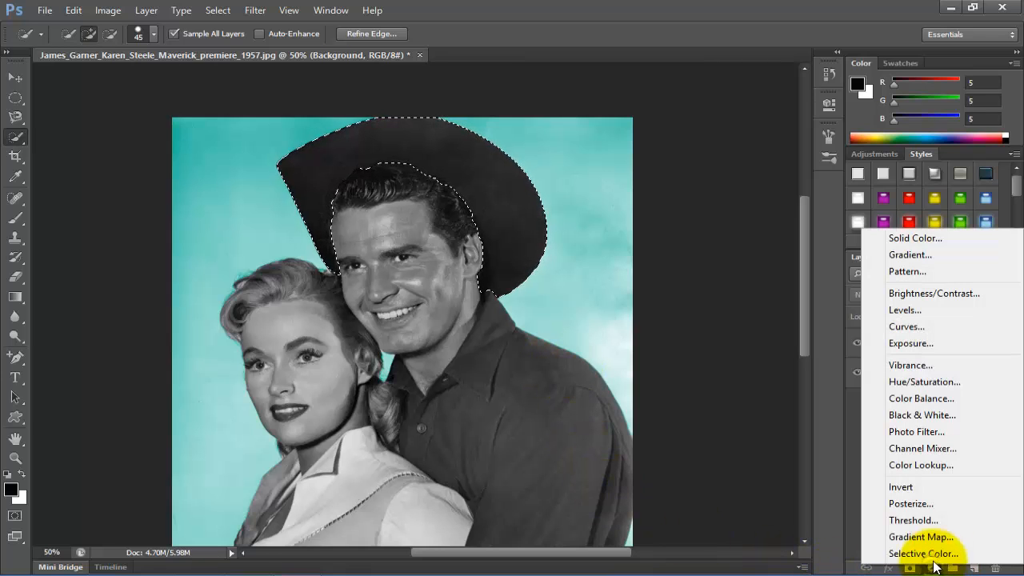
click(910, 237)
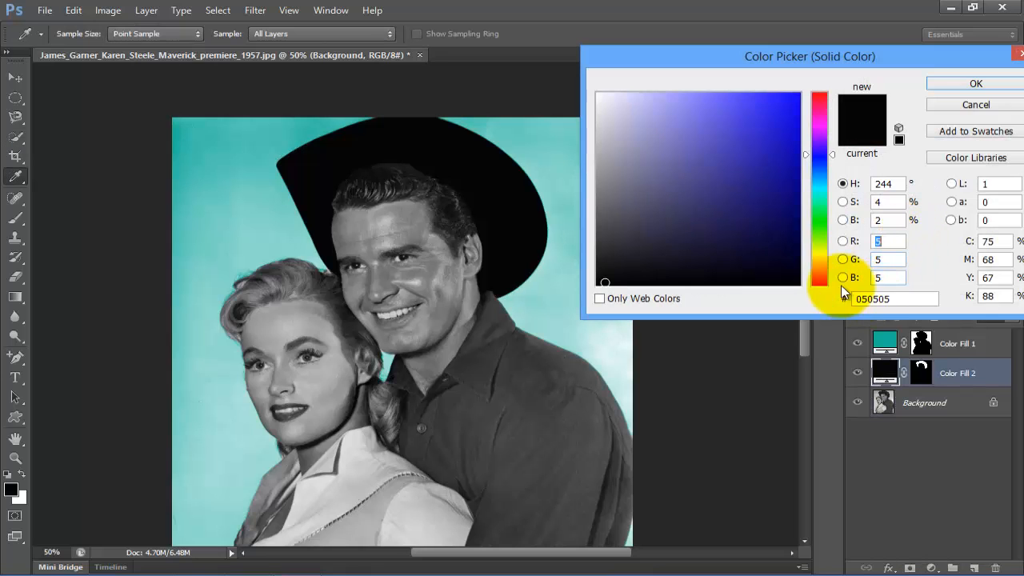
click(815, 264)
drag(778, 252, 728, 205)
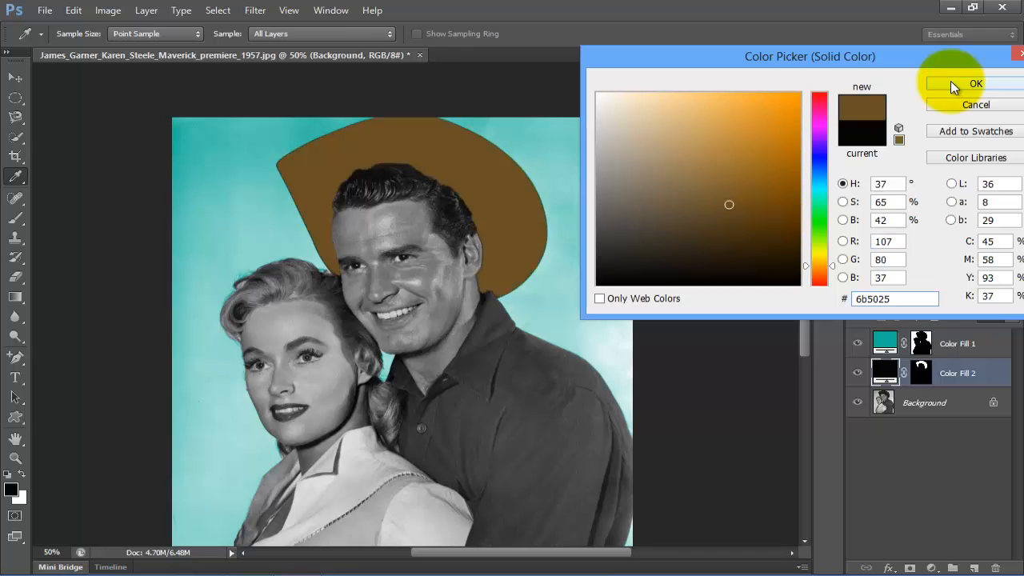
click(961, 84)
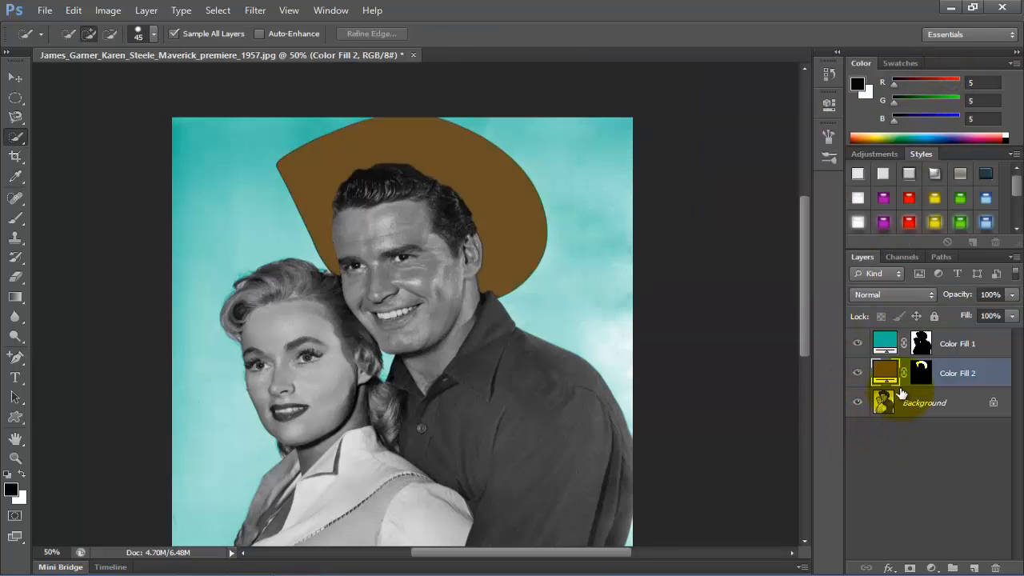
click(894, 295)
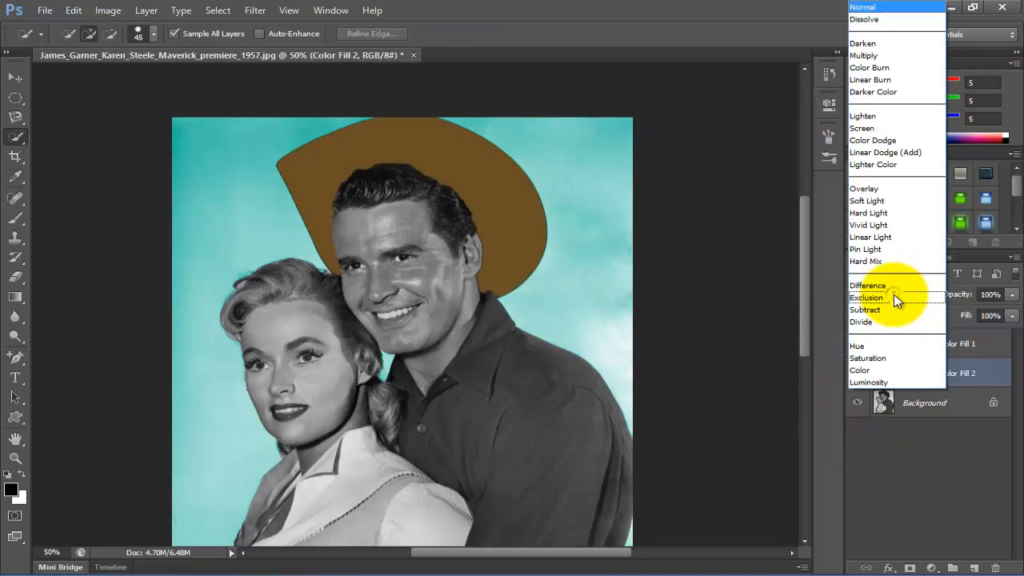
click(863, 189)
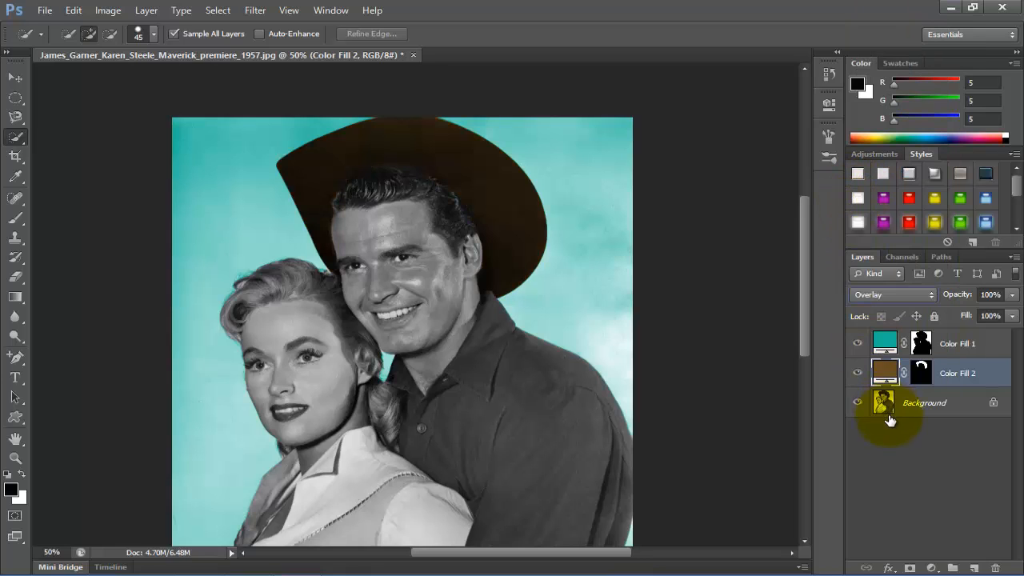
- Select the man's shirt on the Background layer with Quick Selection and subtract the woman's hair from the selection
key(ctrl+0)
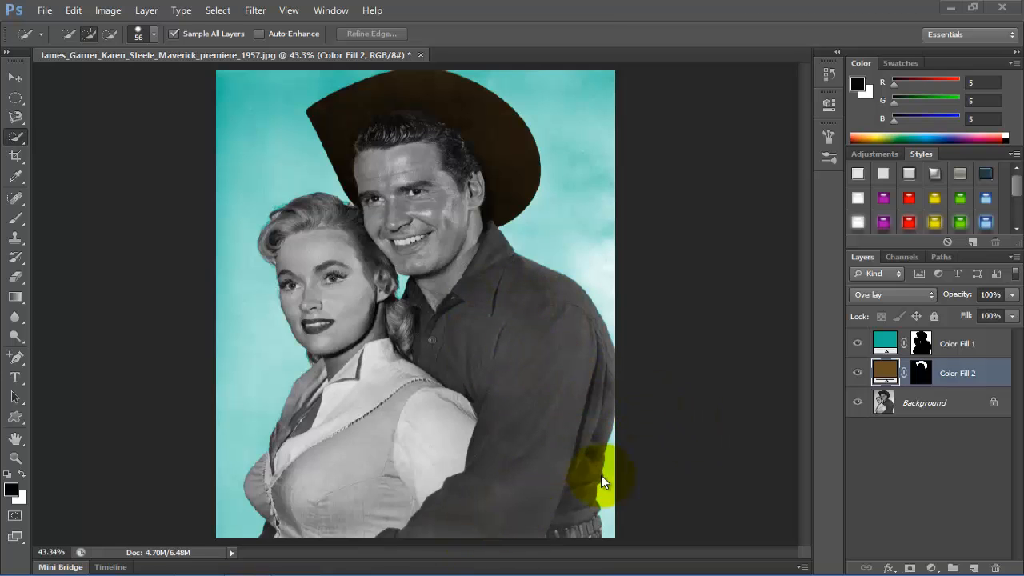
click(921, 402)
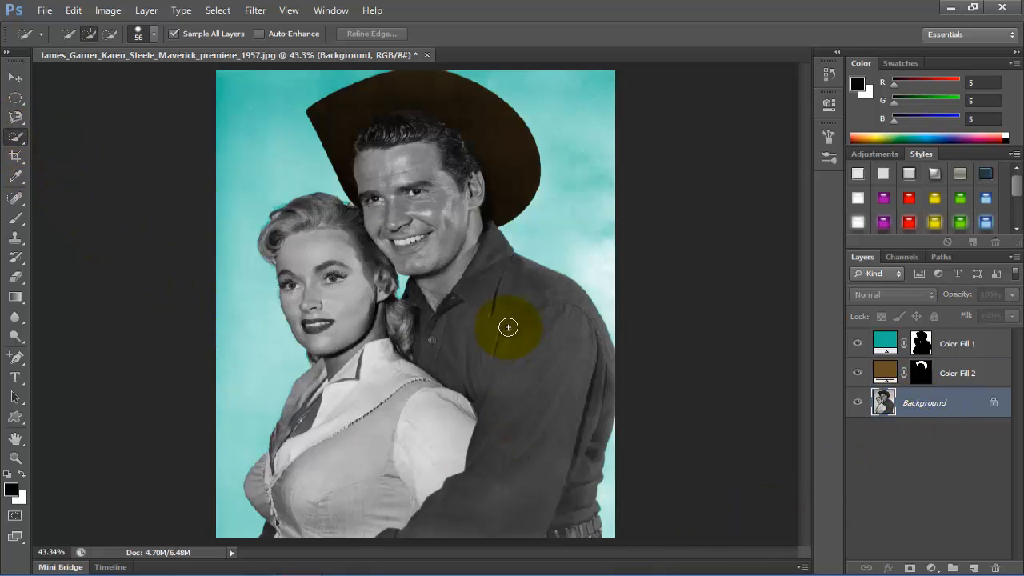
mouse_move(508, 327)
mouse_down()
mouse_move(530, 384)
mouse_move(531, 448)
mouse_move(494, 297)
mouse_move(555, 428)
mouse_up()
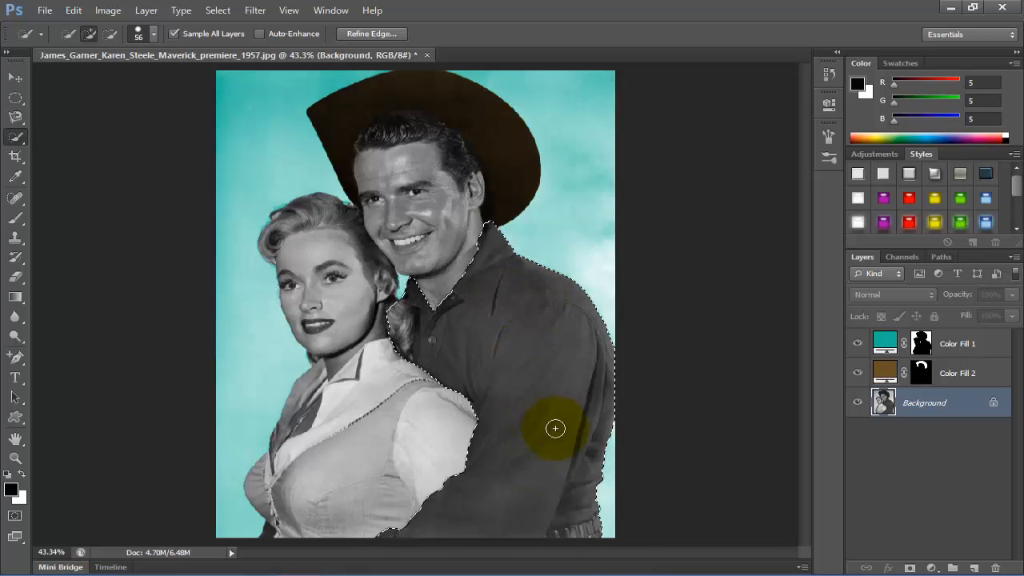
click(107, 34)
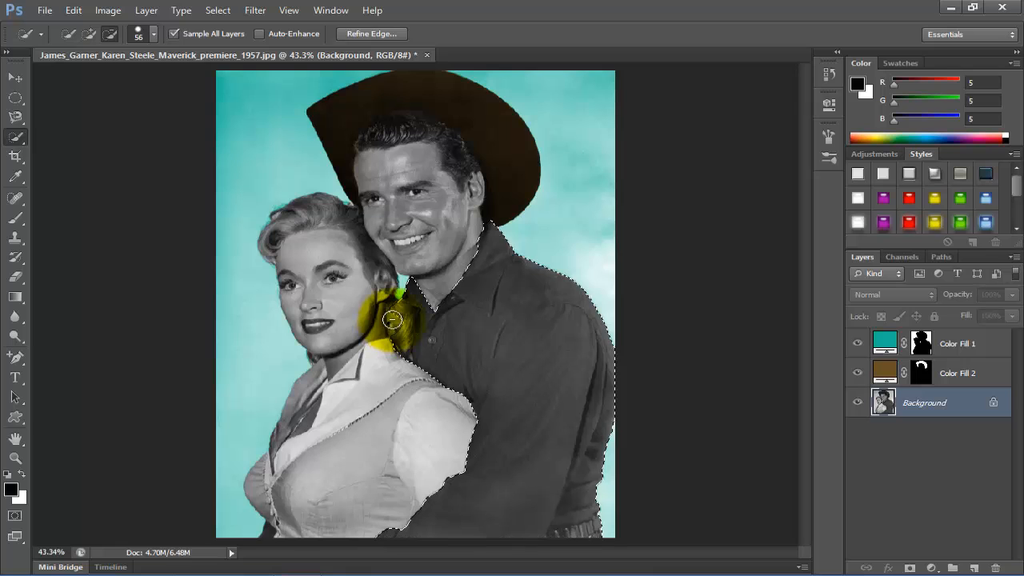
mouse_move(392, 319)
mouse_down()
mouse_move(395, 338)
mouse_move(405, 321)
mouse_move(393, 320)
mouse_move(399, 384)
mouse_up()
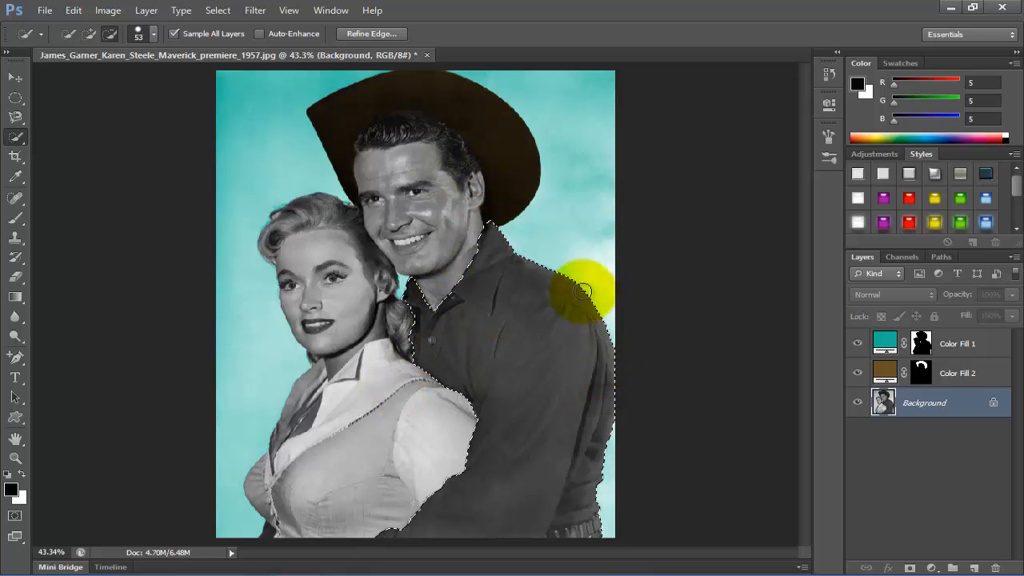
- Refine the edge of the shirt selection with Smart Radius on, Radius 1.4 px and Smooth 7
click(371, 35)
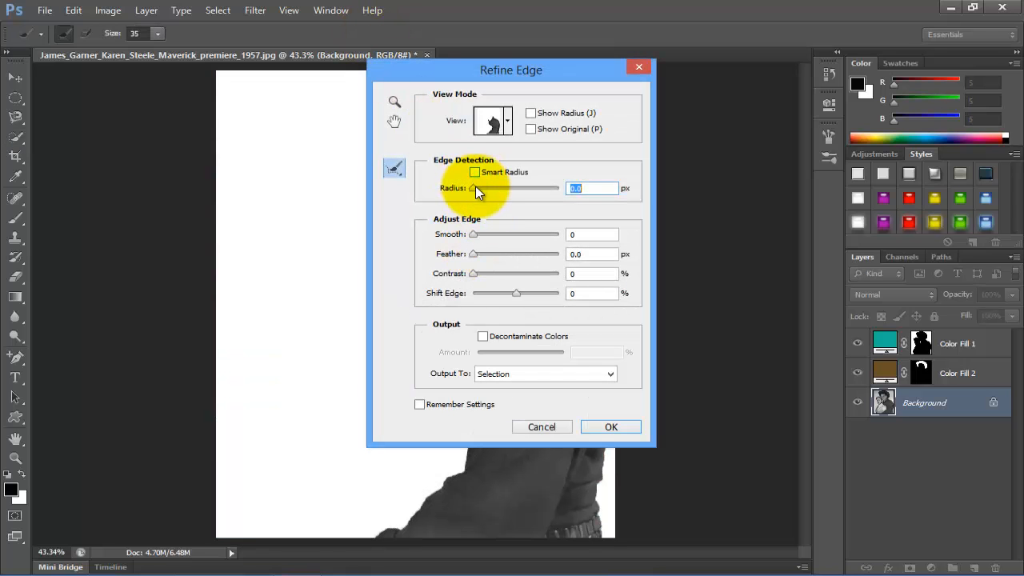
mouse_move(476, 188)
mouse_down()
mouse_move(513, 190)
mouse_move(479, 189)
mouse_up()
click(475, 173)
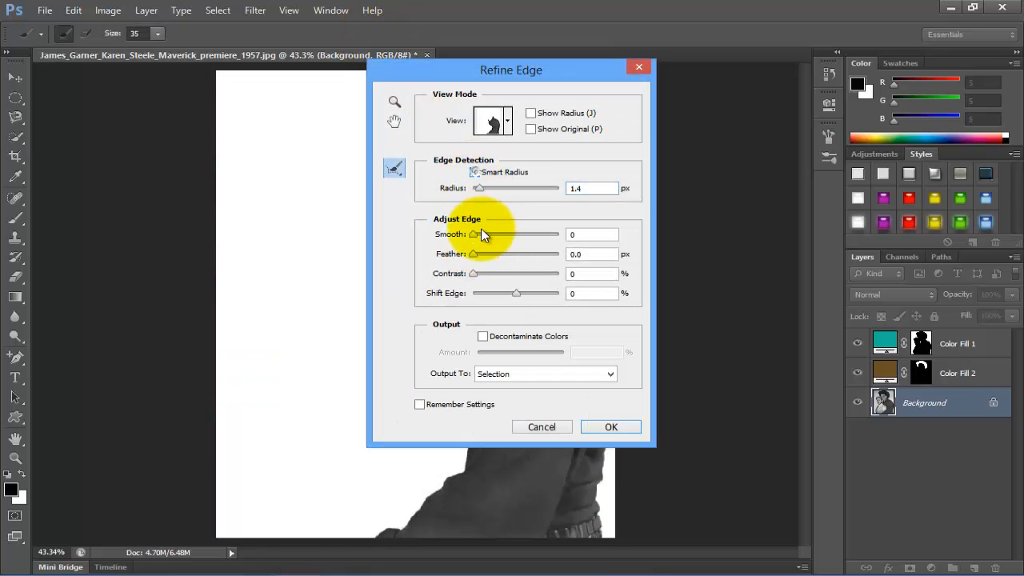
drag(473, 237, 478, 237)
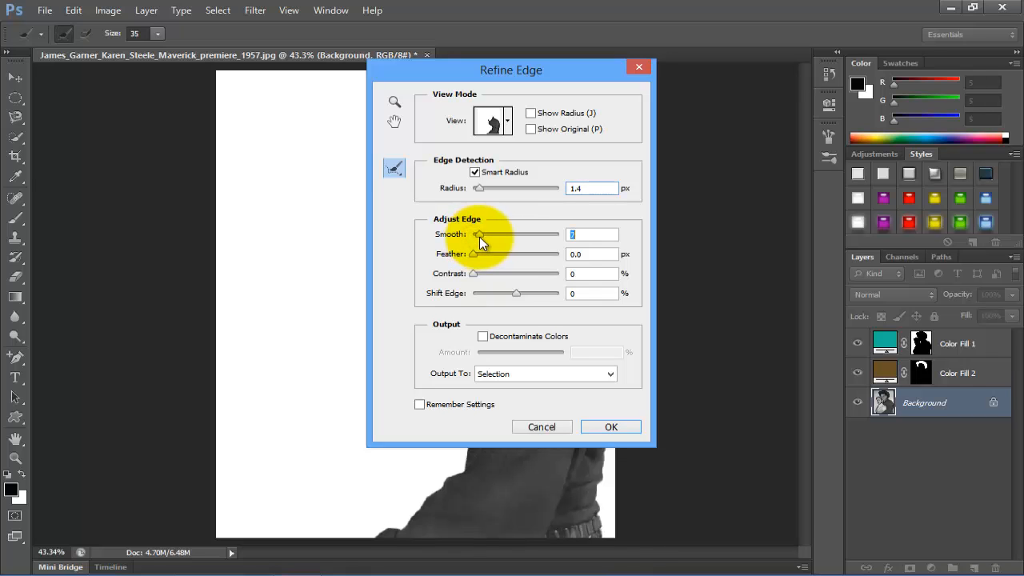
click(596, 428)
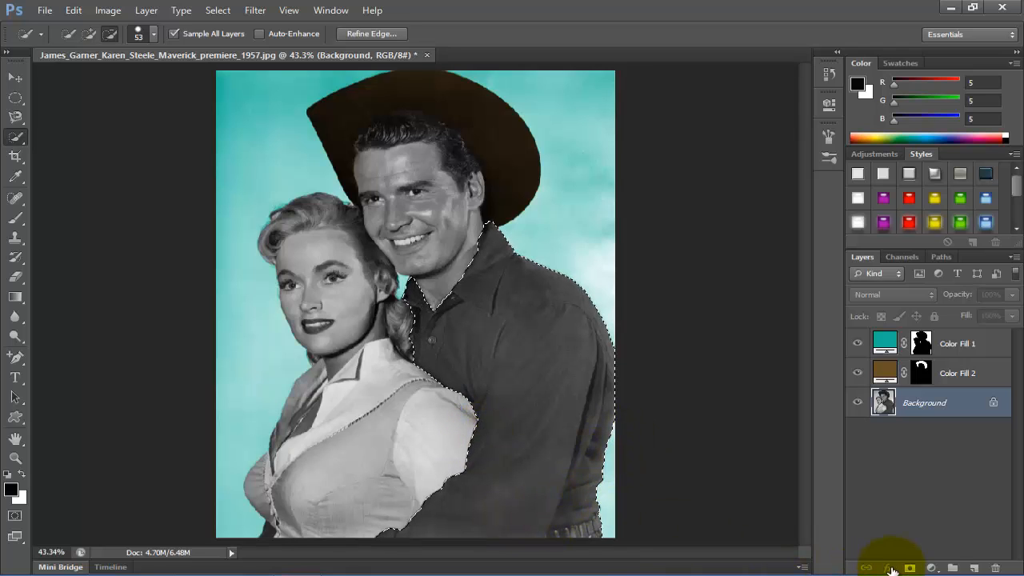
- Add a dark blue Solid Color fill layer, #353c7d, over the selected shirt and set its blend mode to Overlay
click(931, 568)
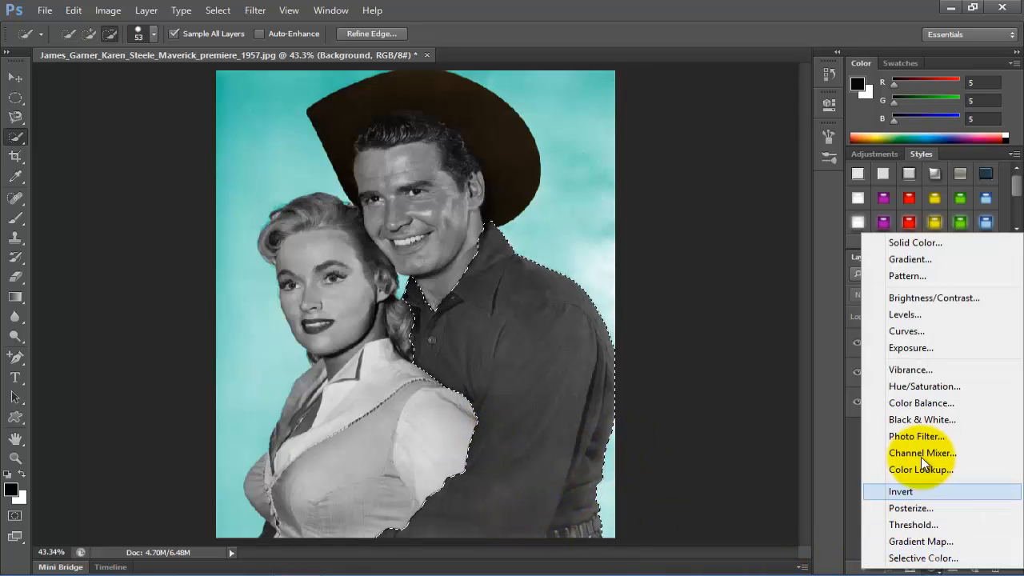
click(908, 242)
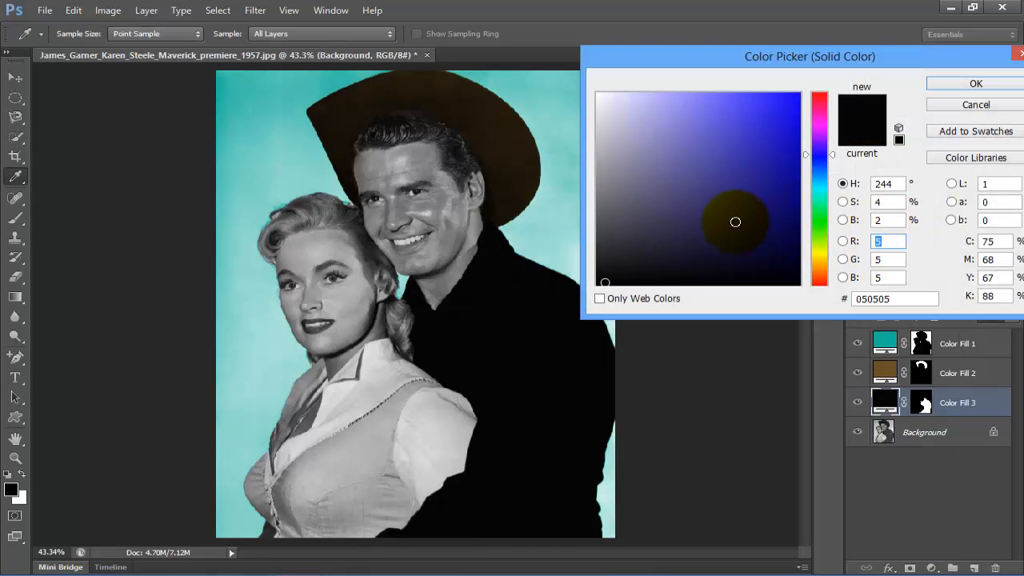
click(736, 221)
click(715, 178)
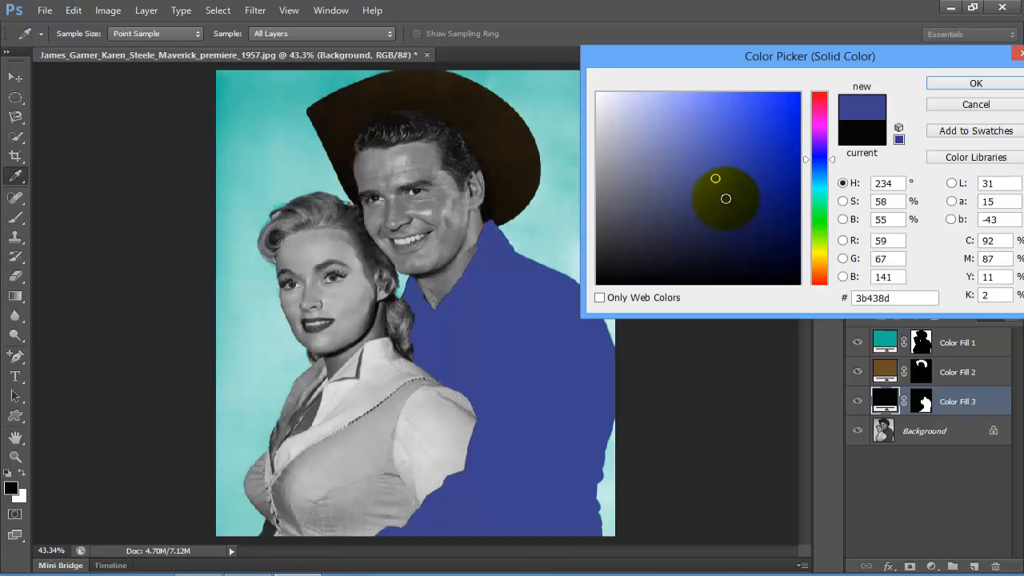
click(713, 191)
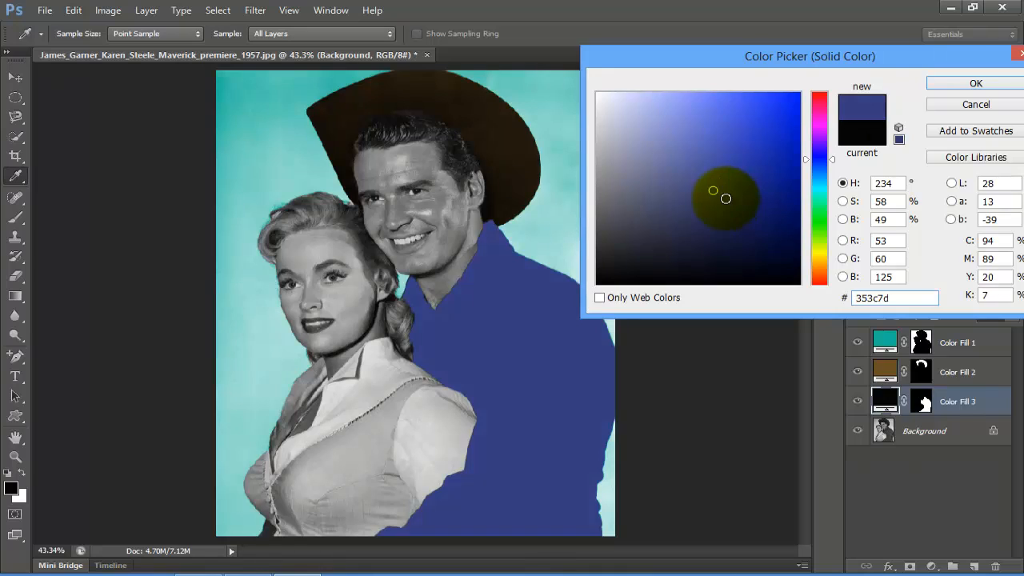
click(970, 86)
key(w)
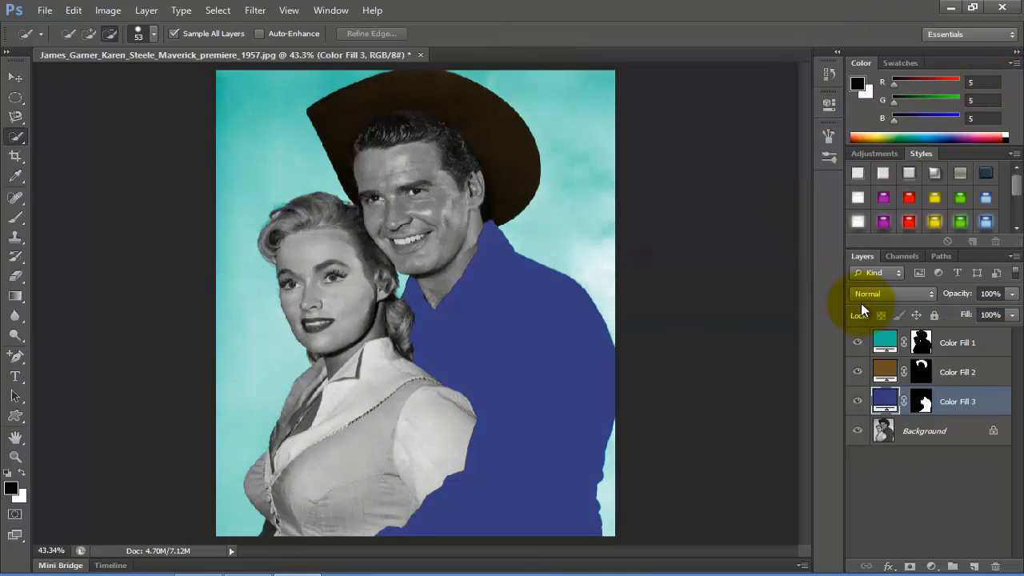
click(870, 297)
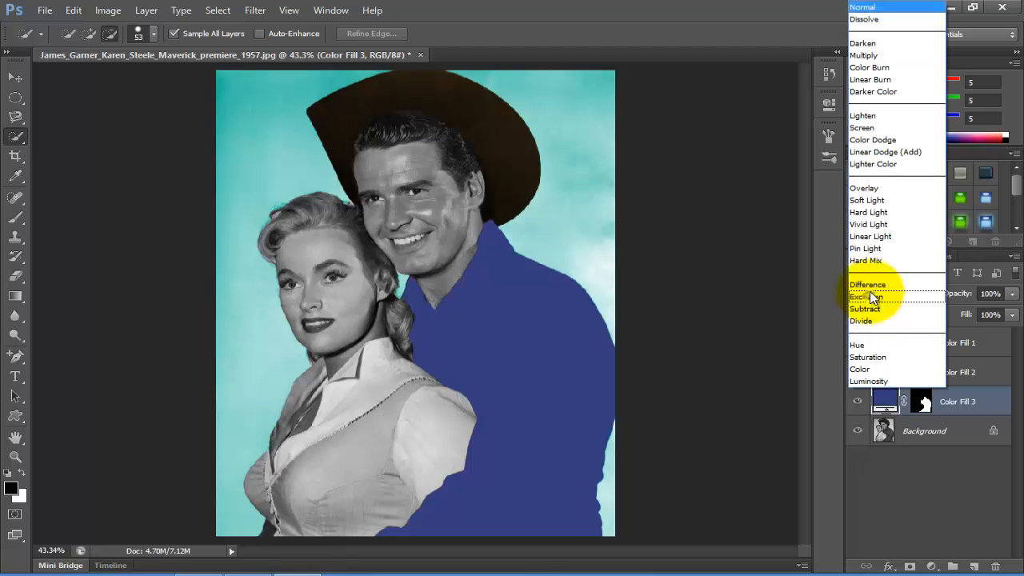
click(865, 190)
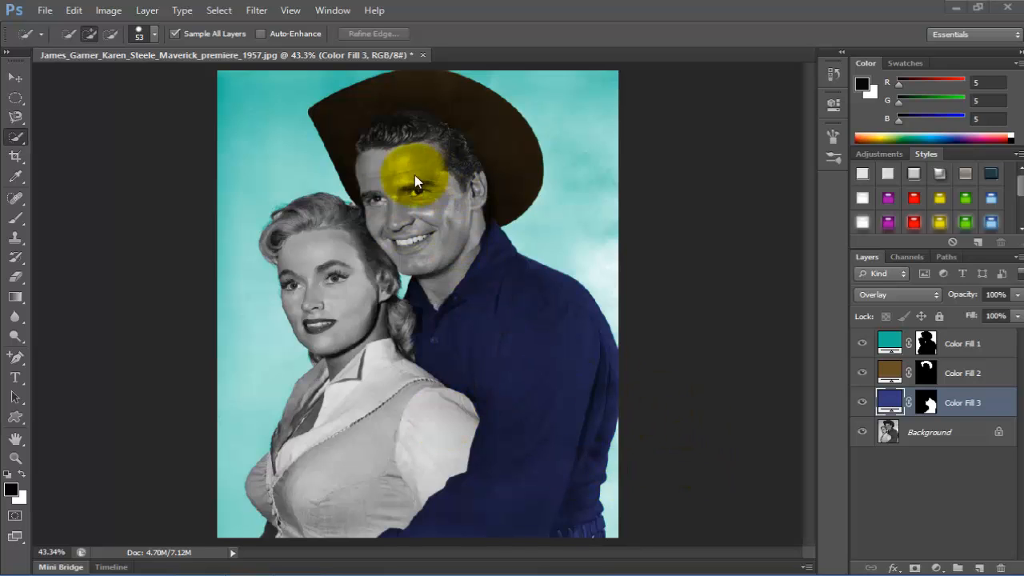
- Select the man's face, ear and neck on the Background layer with Quick Selection and subtract the hair beside his ear
click(929, 436)
key(z)
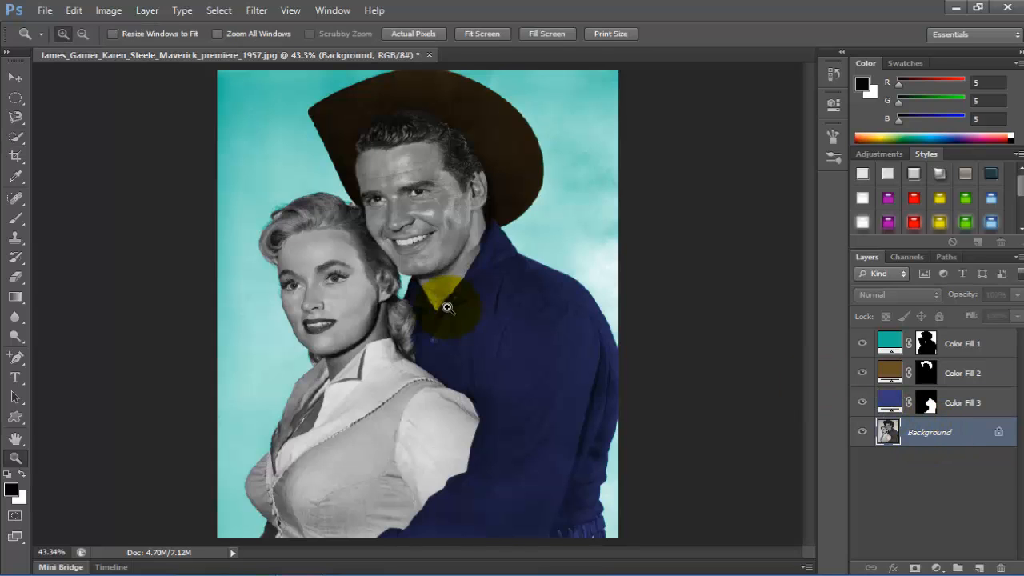
click(459, 268)
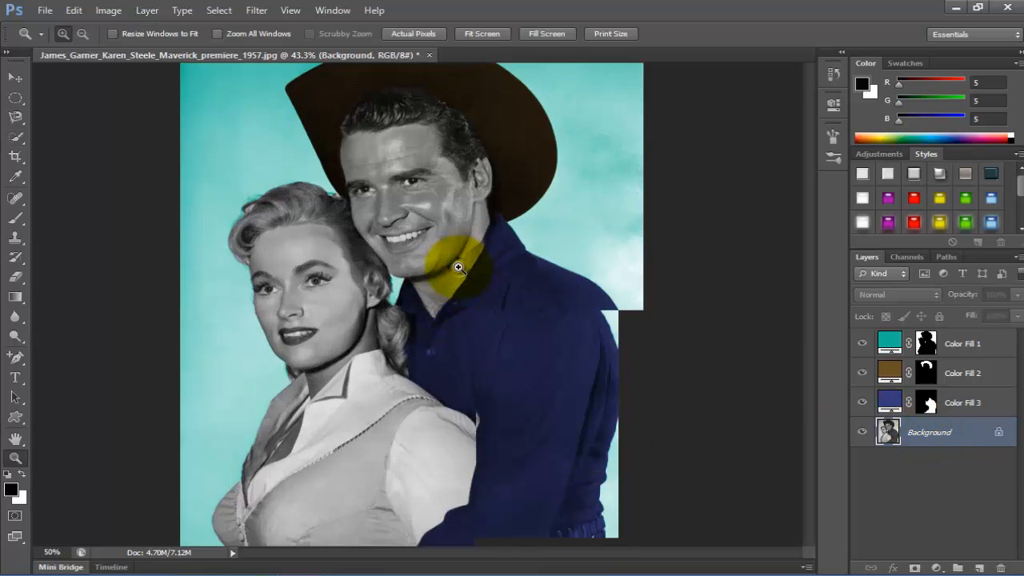
click(458, 267)
click(459, 268)
click(16, 138)
click(324, 257)
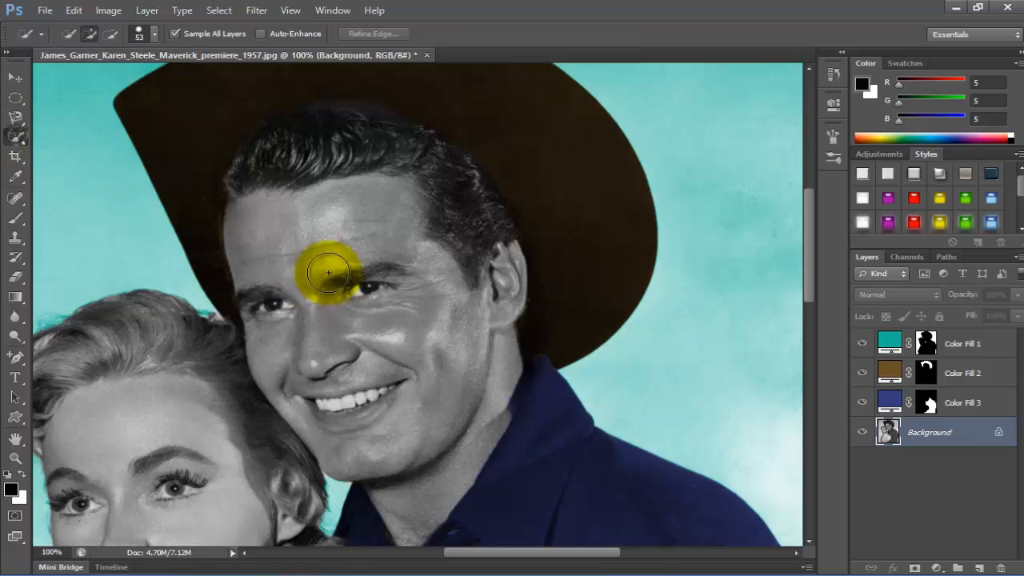
drag(402, 419, 416, 472)
scroll(806, 276, down, 2)
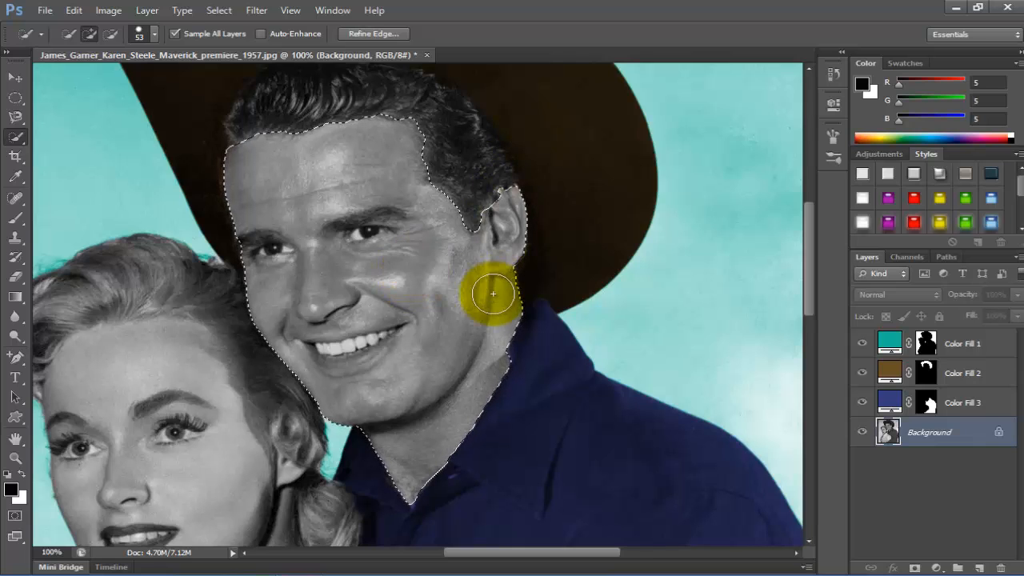
click(110, 34)
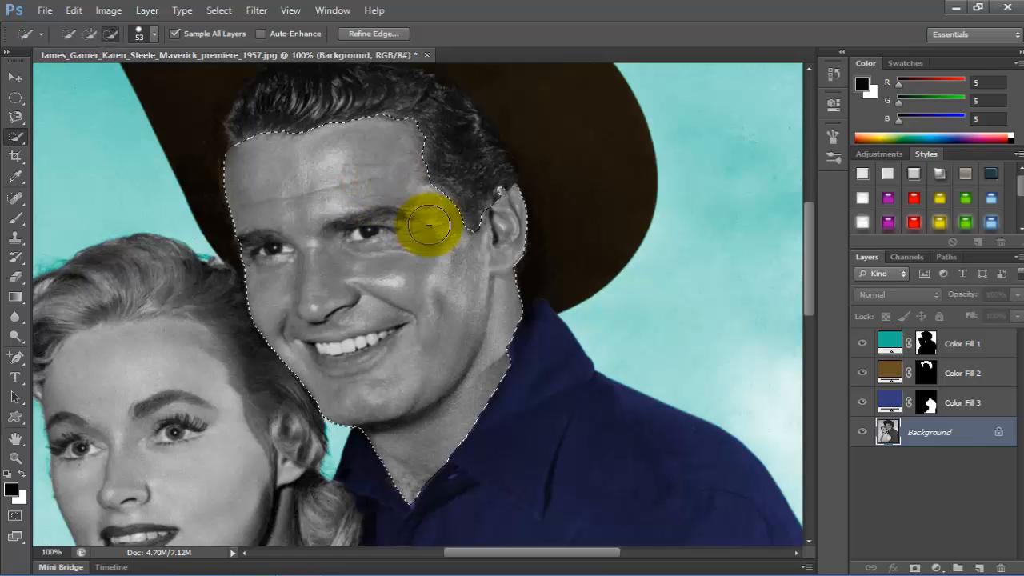
drag(508, 225, 469, 210)
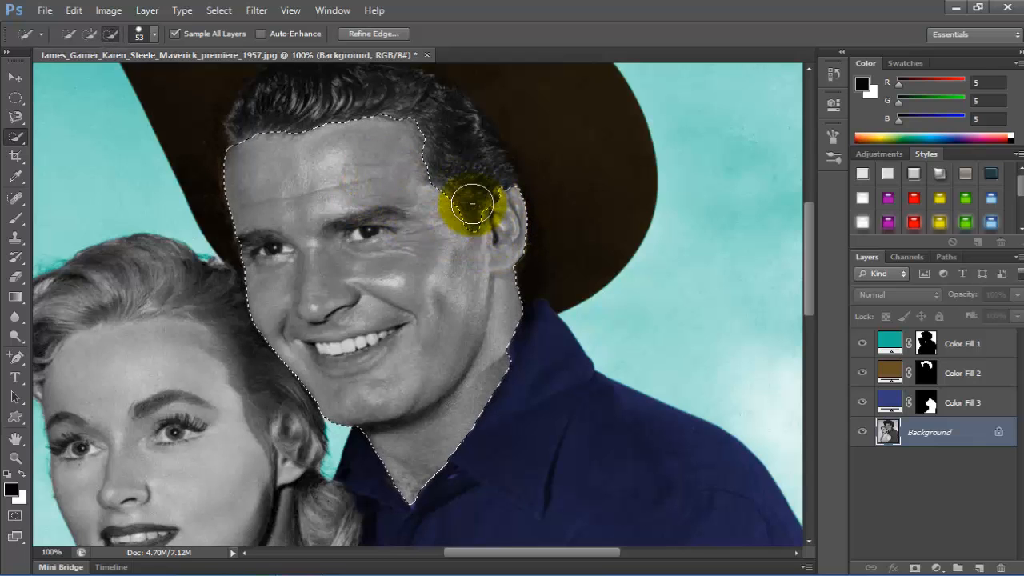
- Refine the edge of the face selection with Smart Radius on, Radius 1.6 px and Smooth 7
click(374, 34)
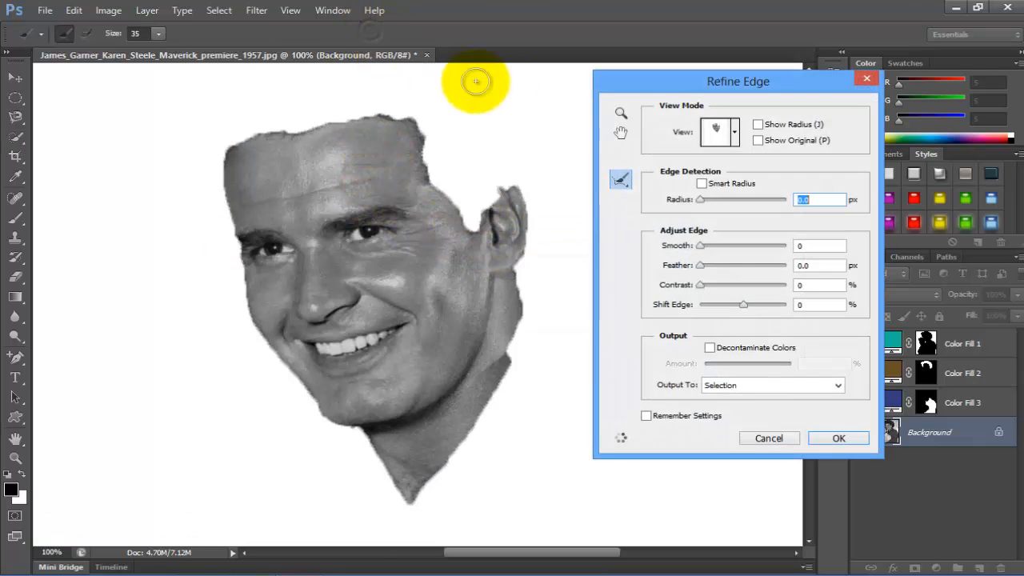
click(700, 183)
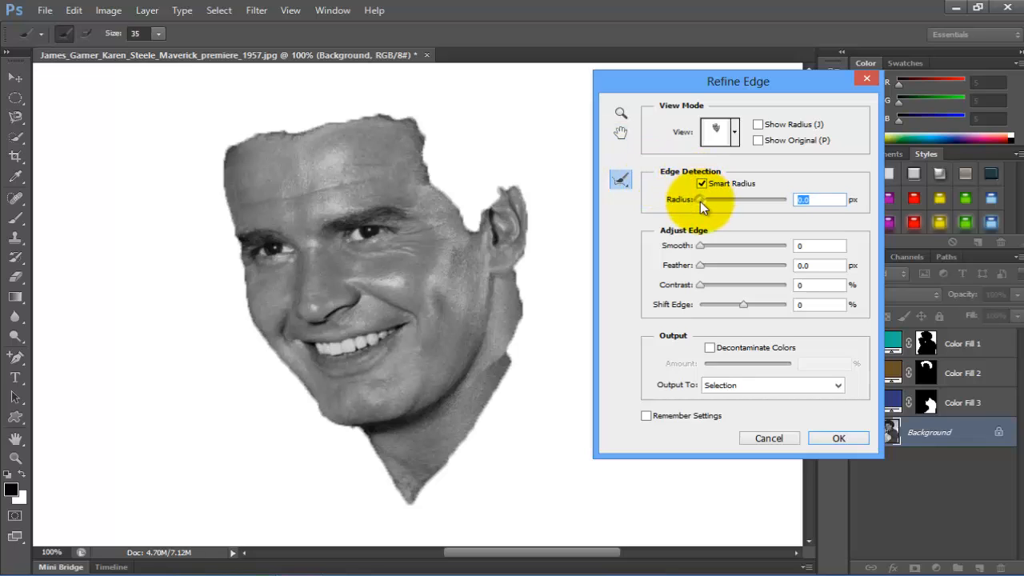
drag(700, 201, 708, 200)
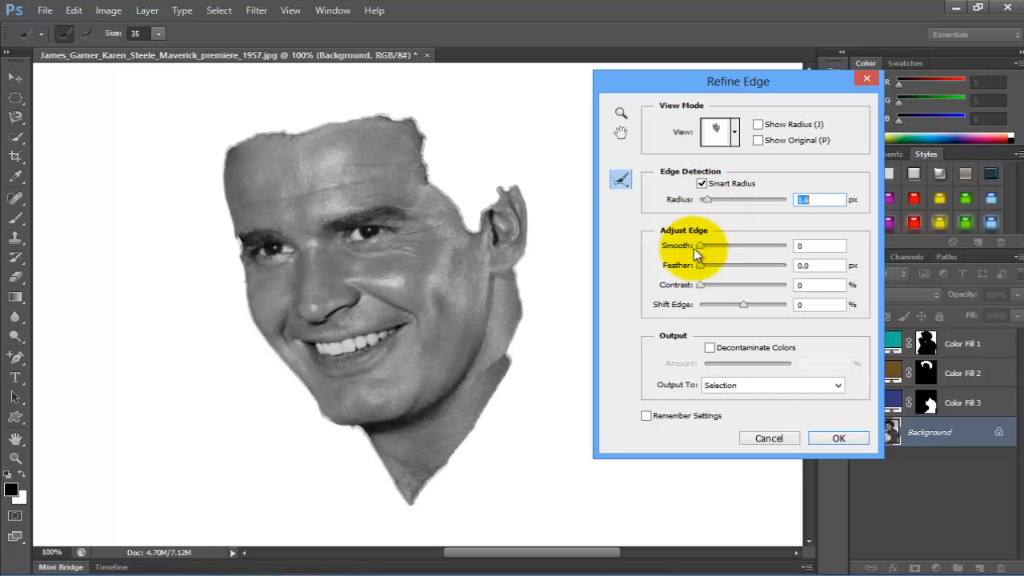
drag(701, 247, 705, 246)
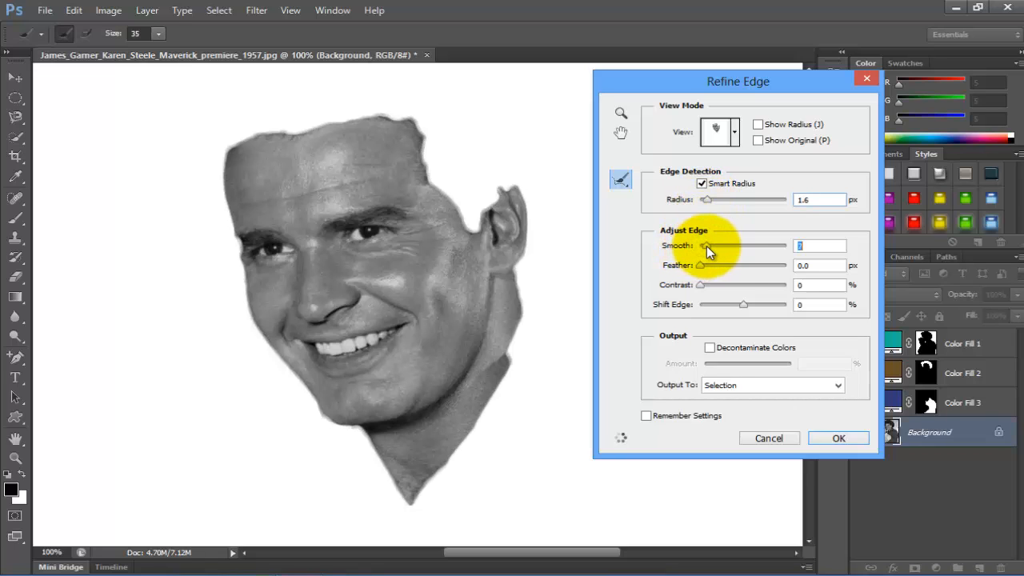
click(828, 440)
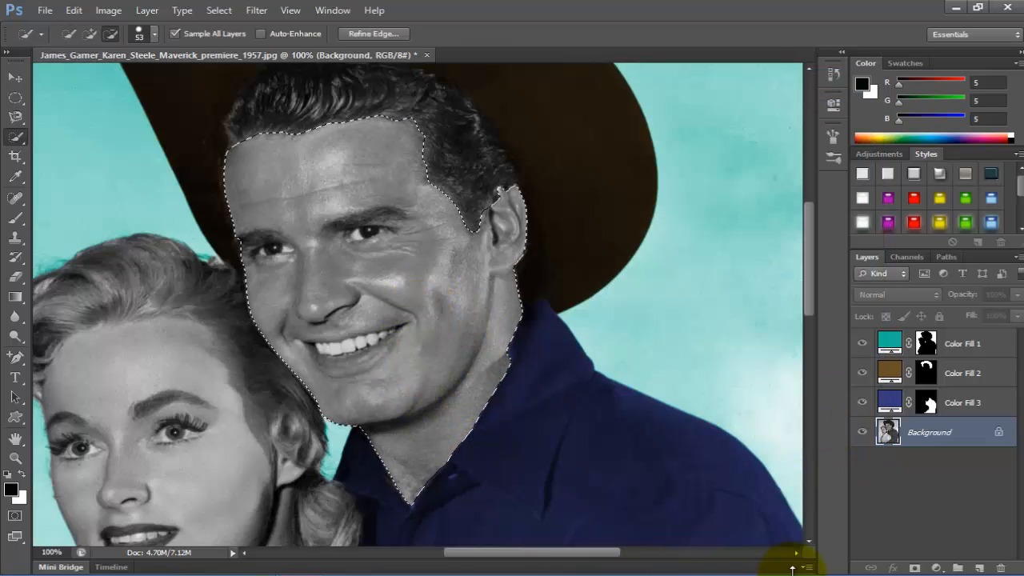
- Add a light tan Solid Color fill layer over the selected face and neck and set its blend mode to Overlay
click(937, 568)
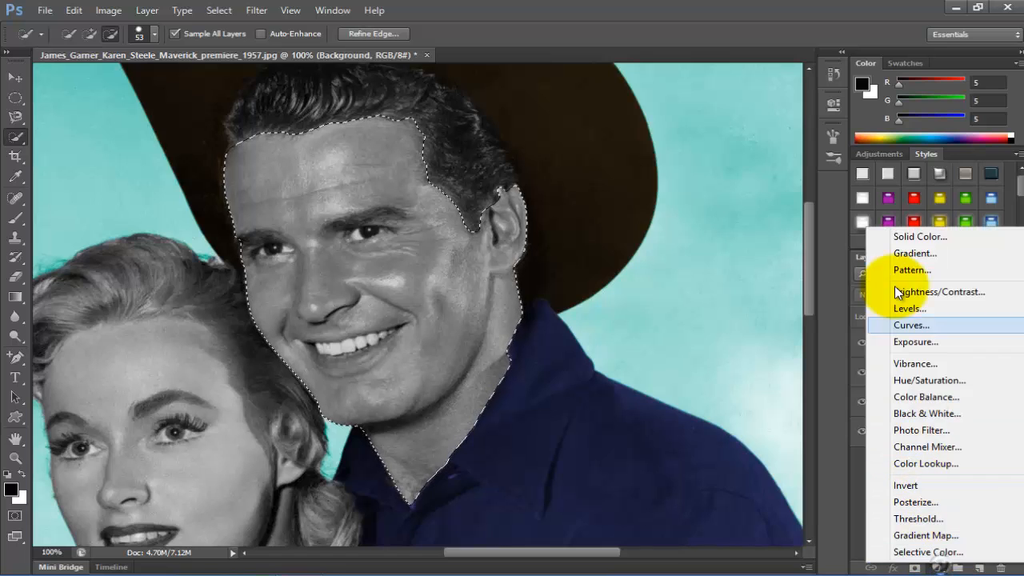
click(904, 236)
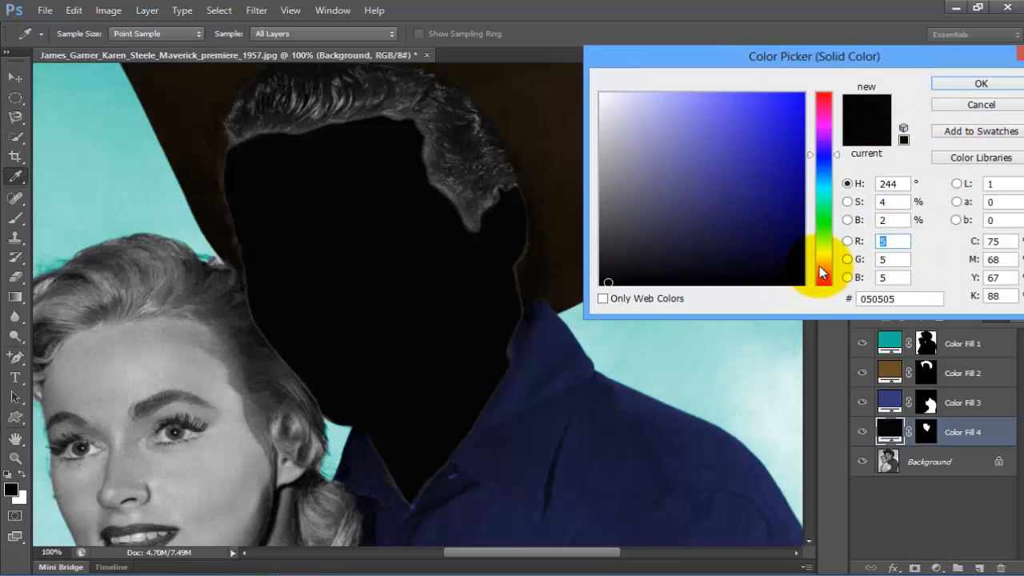
click(820, 264)
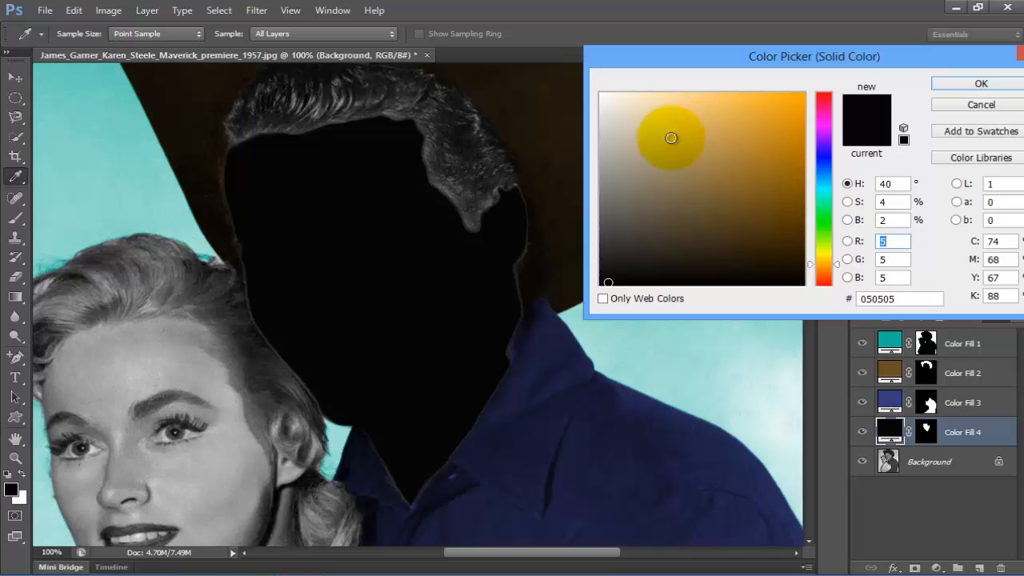
click(670, 138)
click(941, 84)
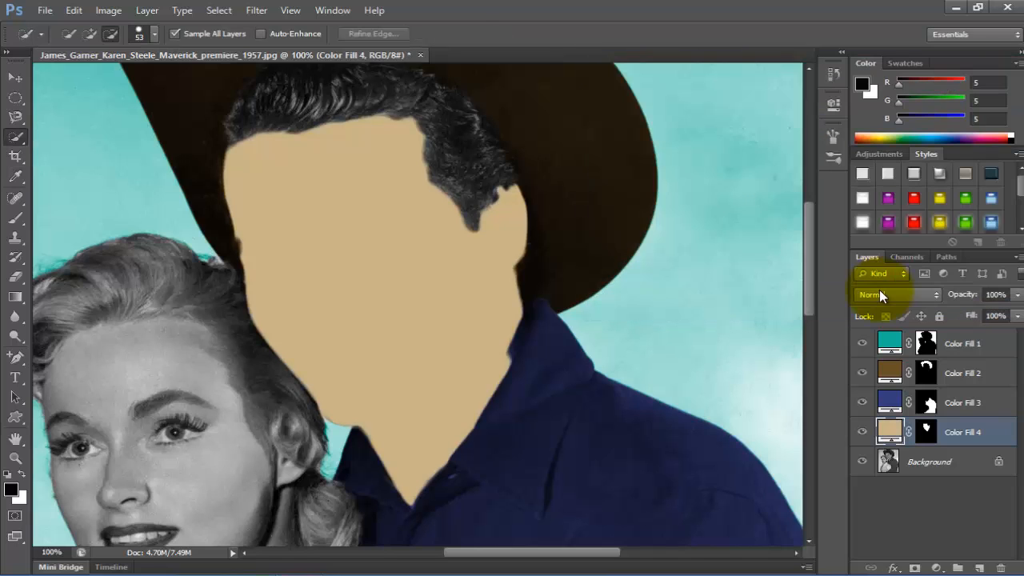
click(879, 294)
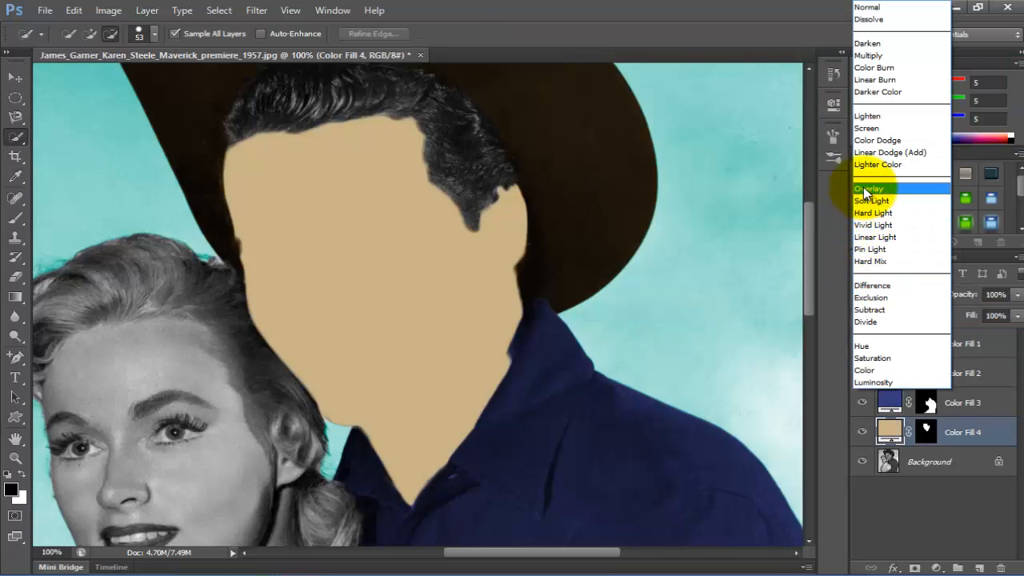
click(868, 189)
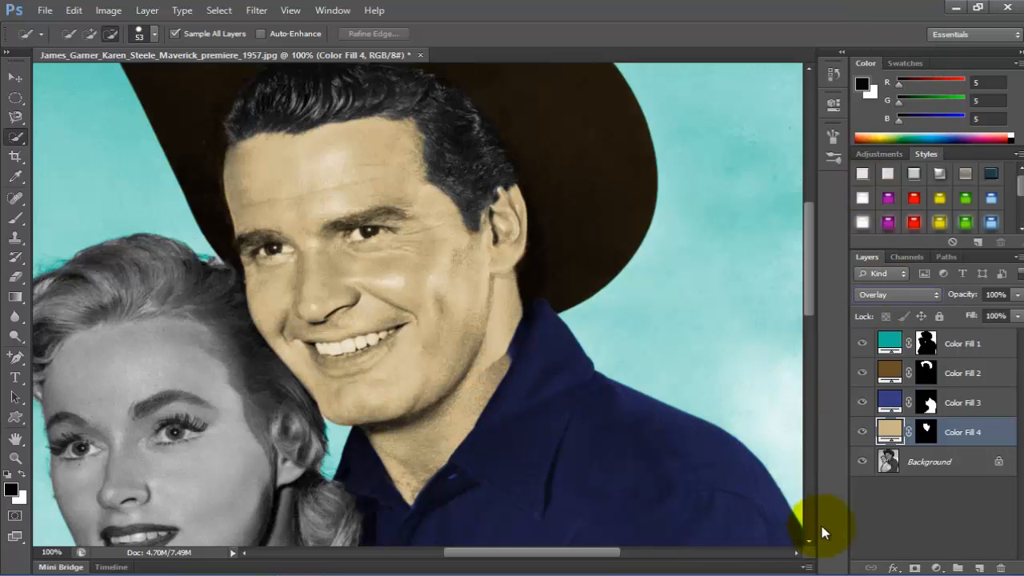
click(876, 520)
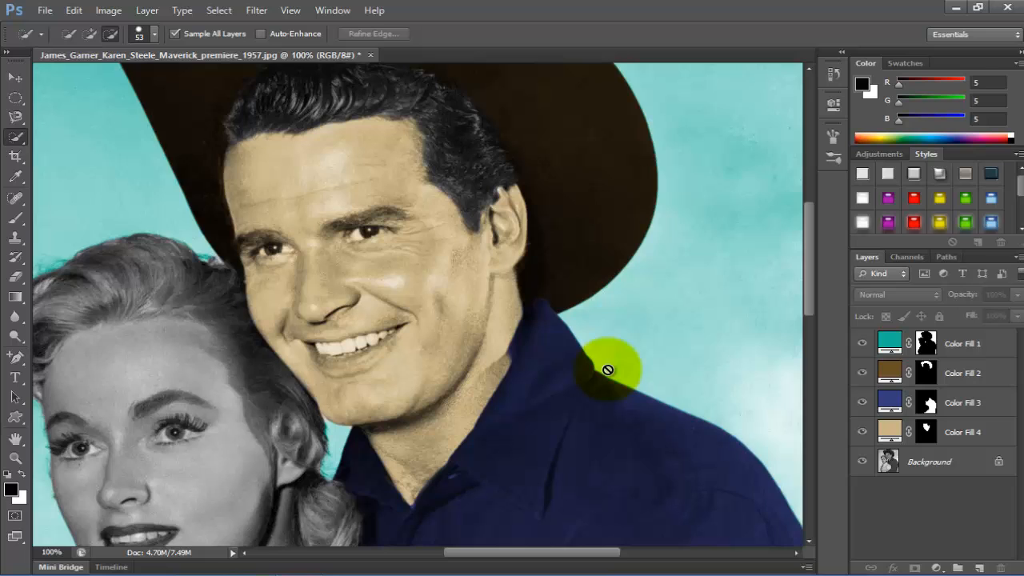
- Select the man's hair on the Background layer with the Quick Selection tool
key(ctrl+0)
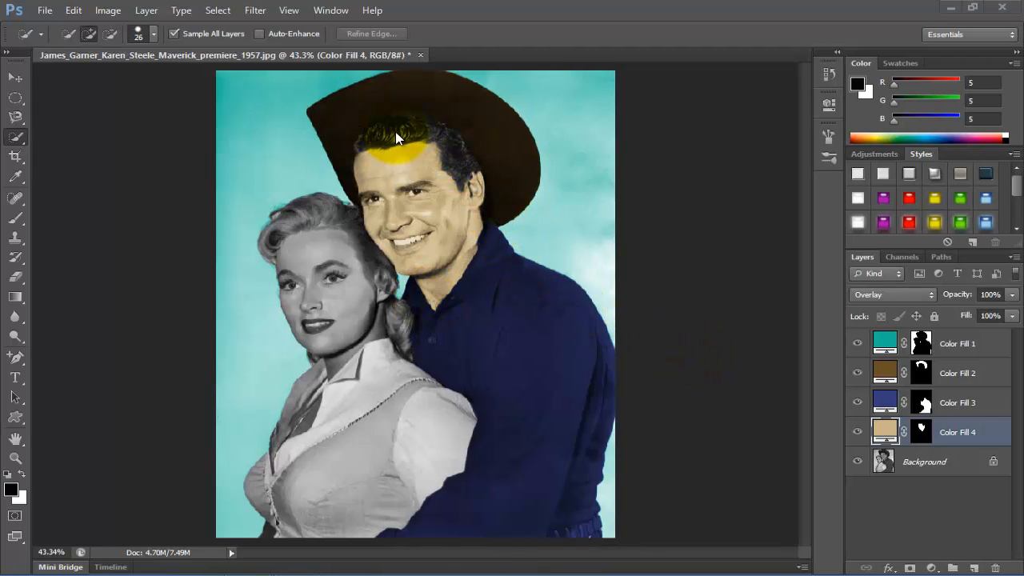
click(931, 462)
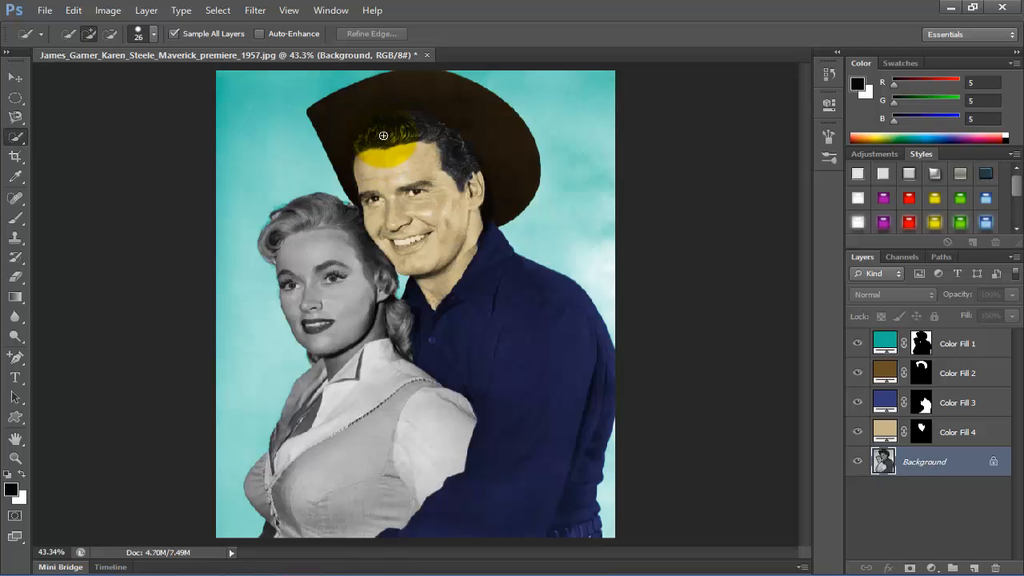
click(384, 136)
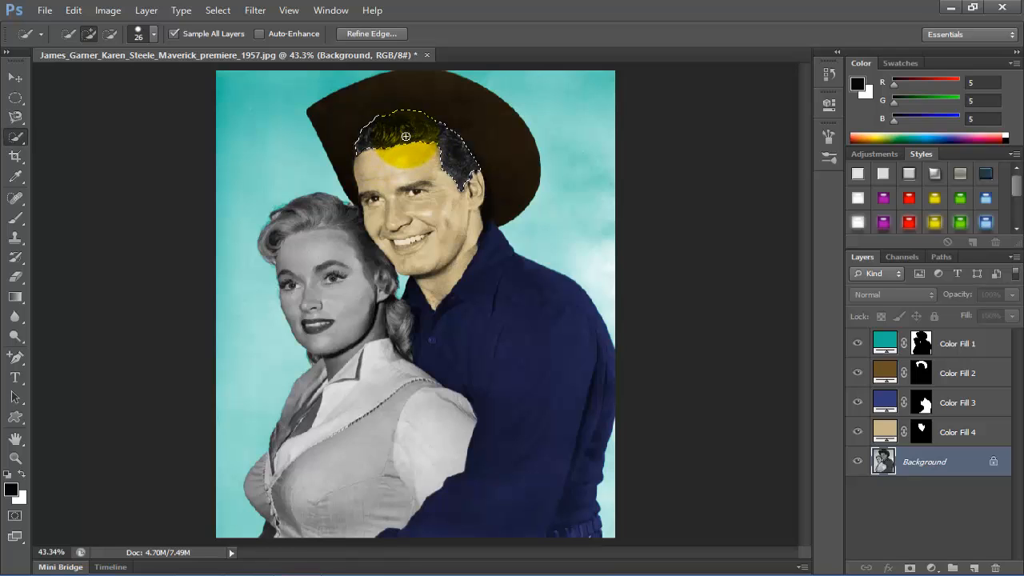
- Refine the edge of the man's hair selection with Smart Radius on, Radius 1.7 px and Smooth 11
click(362, 33)
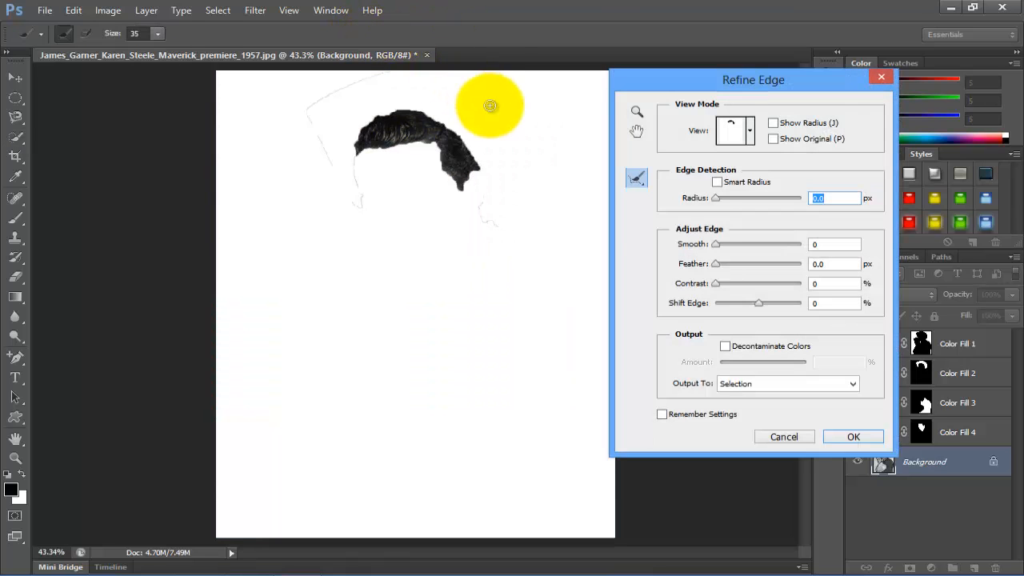
click(718, 183)
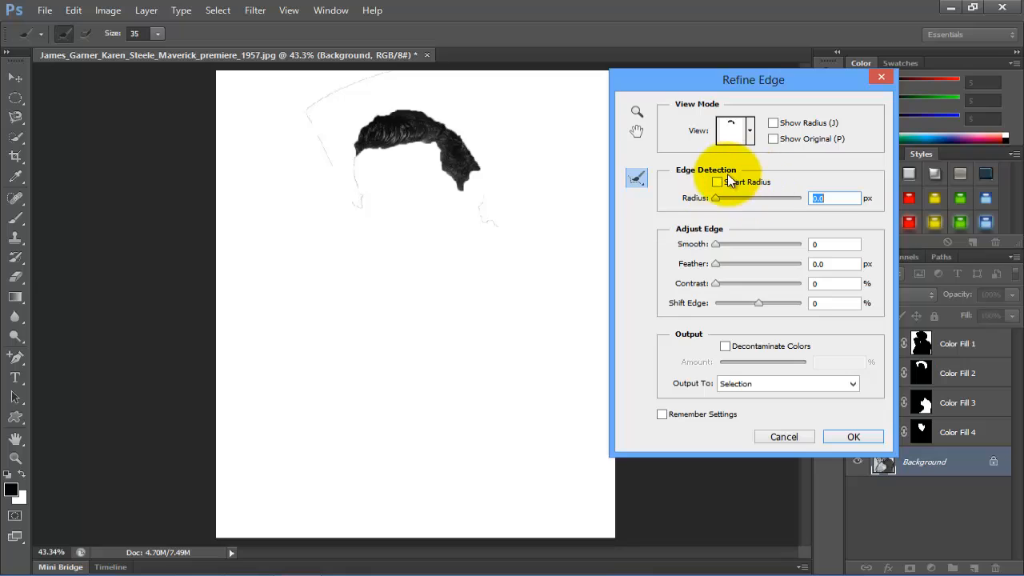
drag(715, 200, 723, 199)
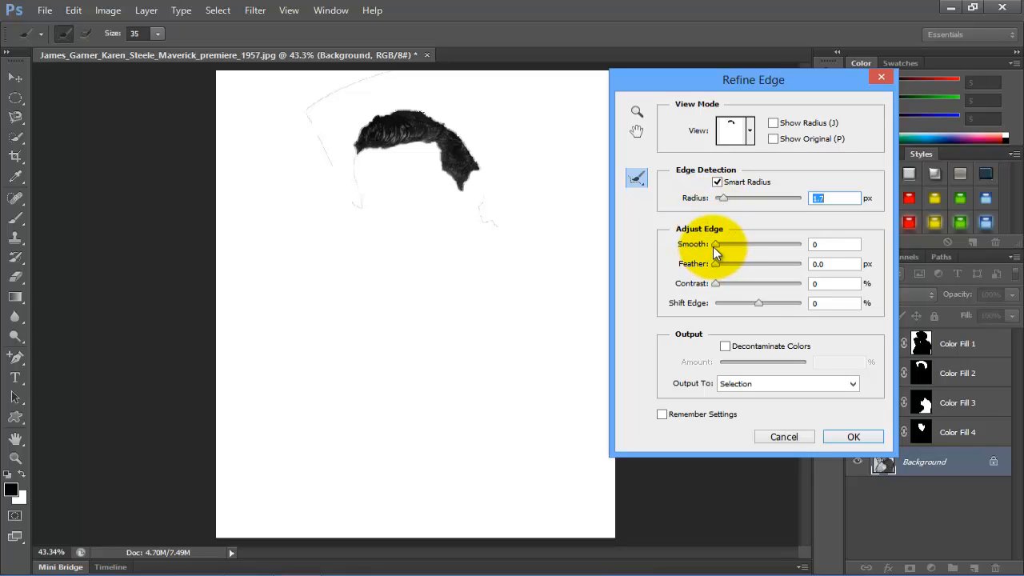
key(Tab)
drag(730, 247, 725, 244)
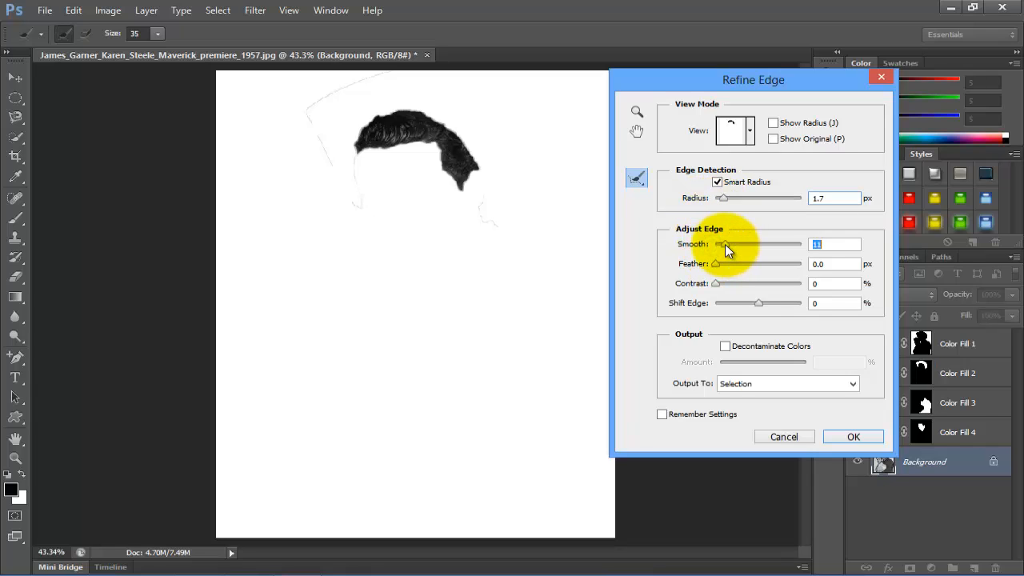
click(836, 436)
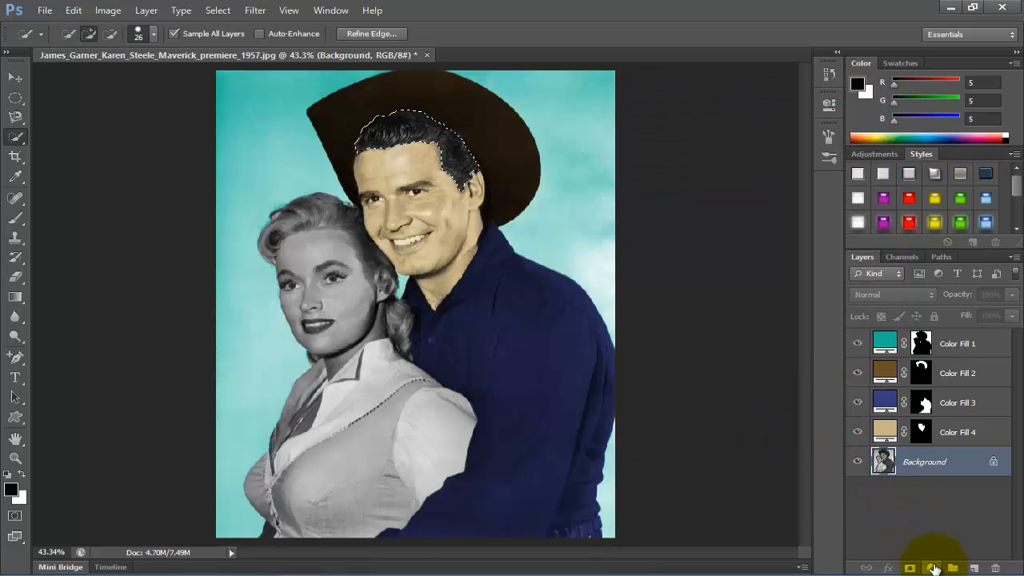
- Add a dark brown #403b2e Solid Color fill layer over the selected hair and set its blend mode to Overlay
click(931, 568)
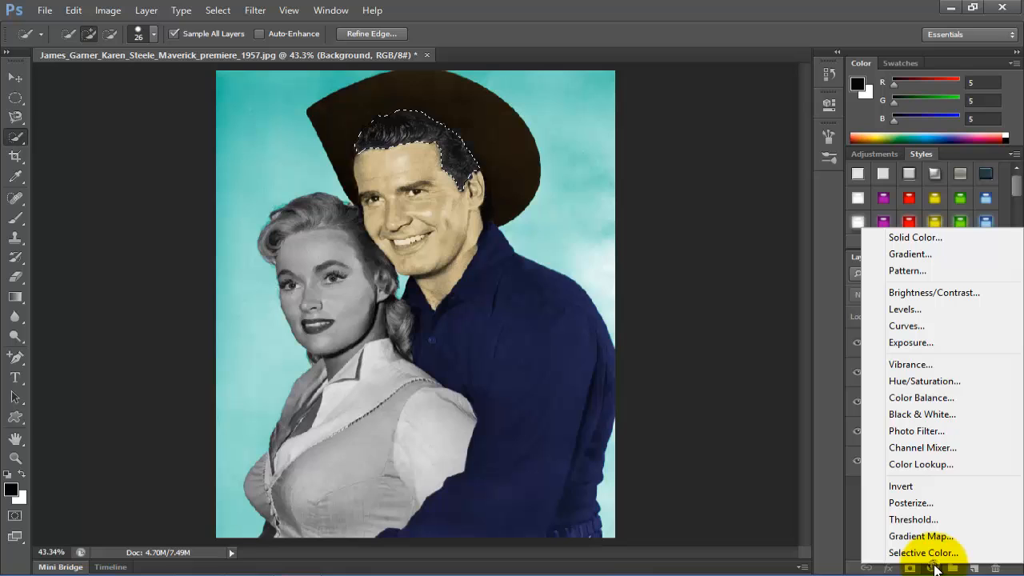
click(906, 236)
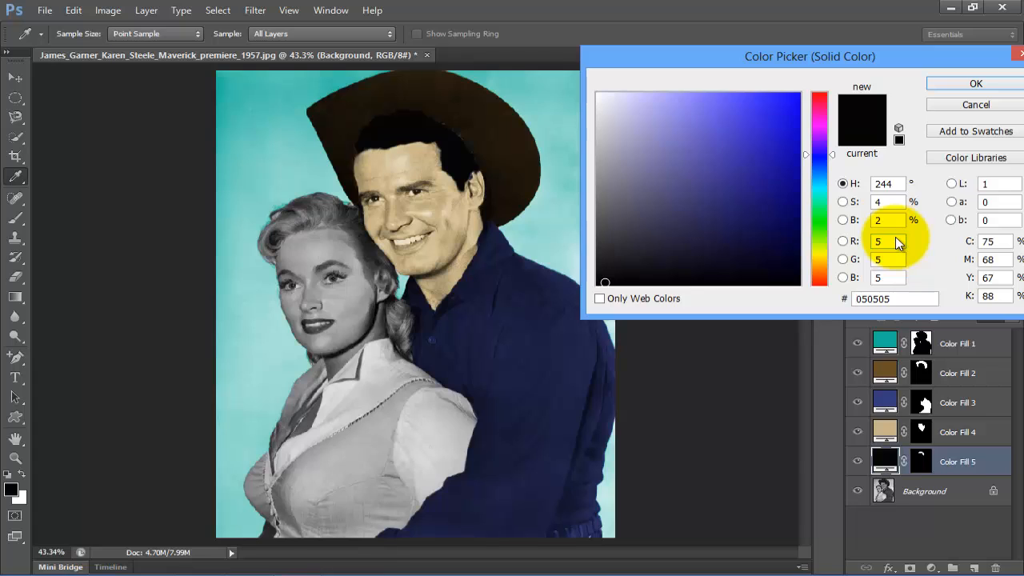
click(822, 268)
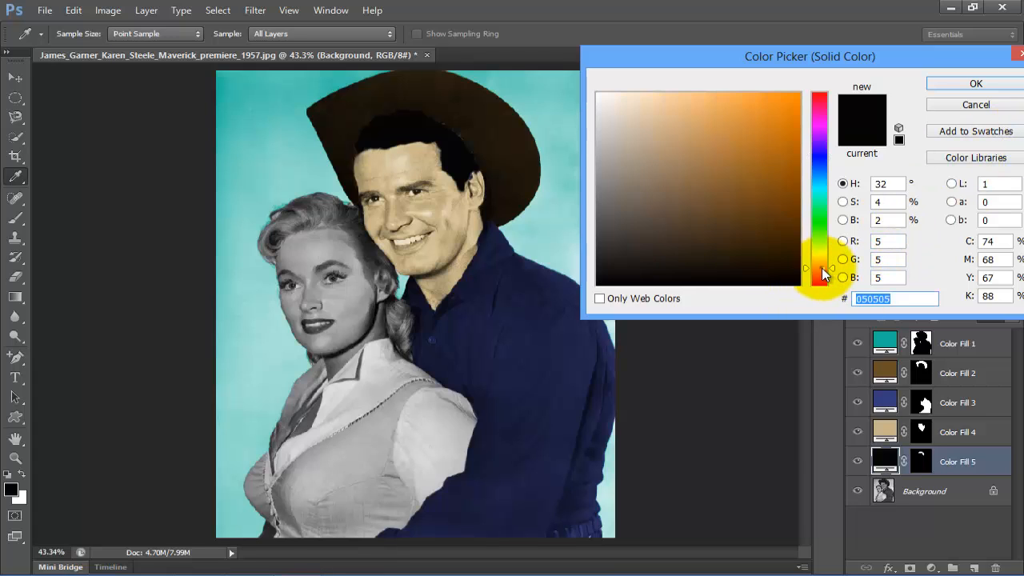
click(649, 225)
click(653, 237)
click(821, 262)
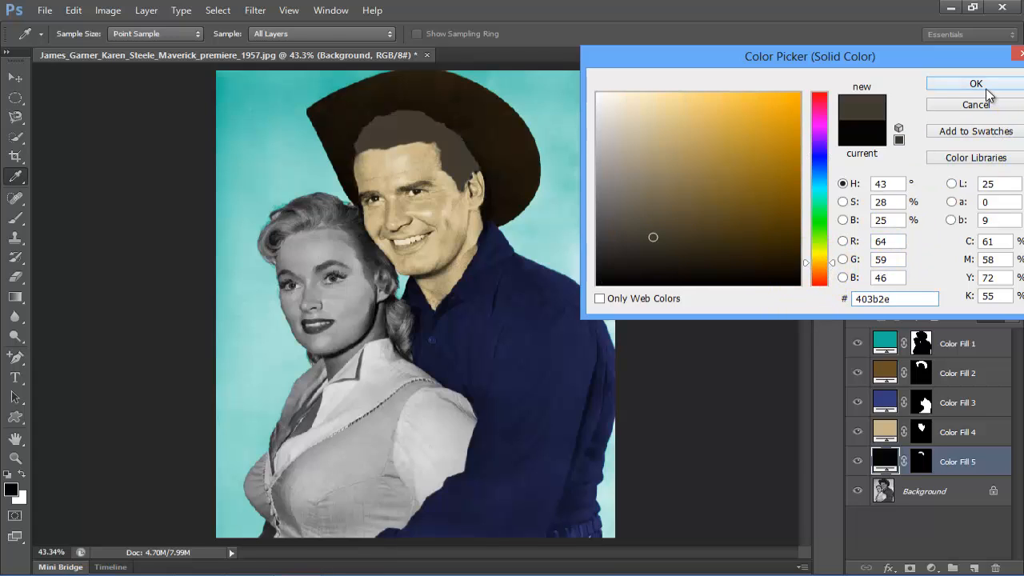
click(987, 89)
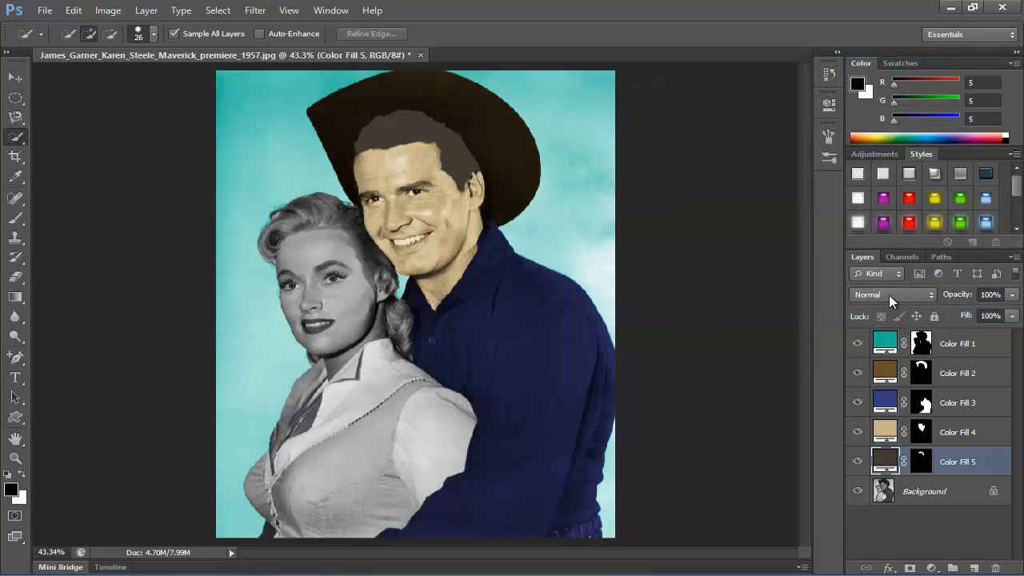
click(890, 295)
click(890, 192)
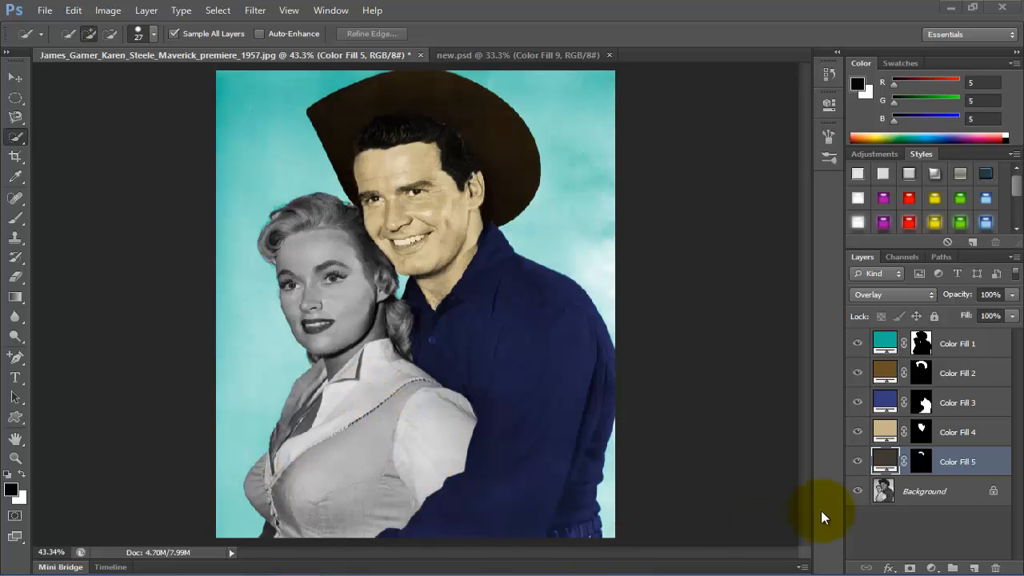
- Select the woman's white blouse and sleeve on the Background layer with Quick Selection, subtracting the grey vest from the selection
click(928, 493)
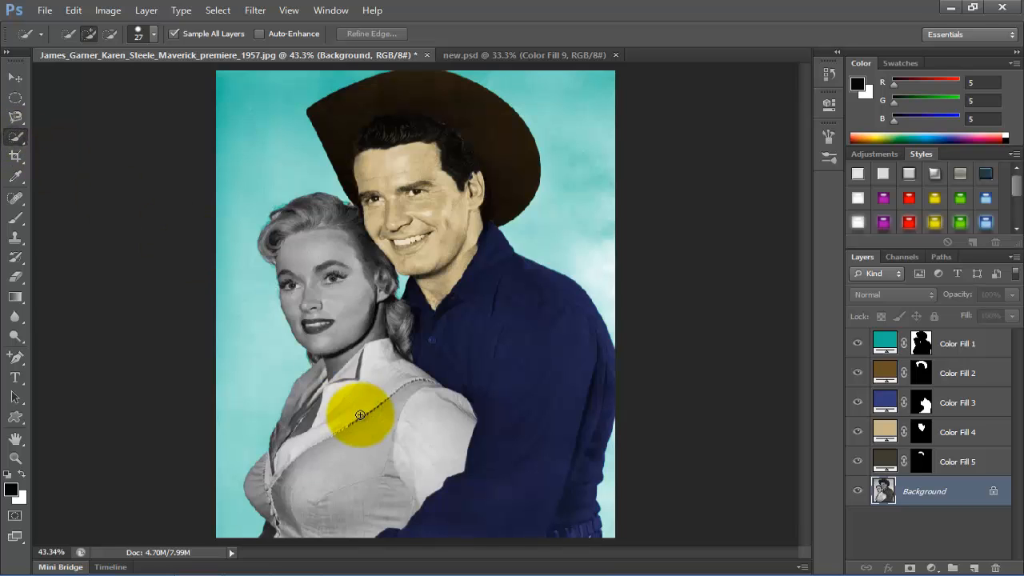
mouse_move(365, 418)
mouse_down()
mouse_move(376, 401)
mouse_move(448, 451)
mouse_move(435, 441)
mouse_up()
click(110, 34)
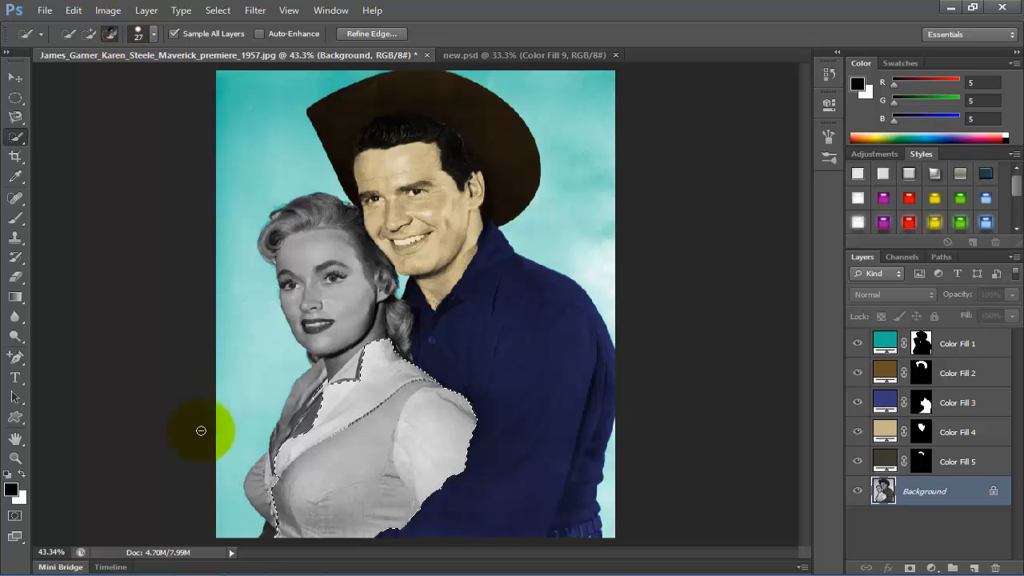
drag(275, 515, 351, 451)
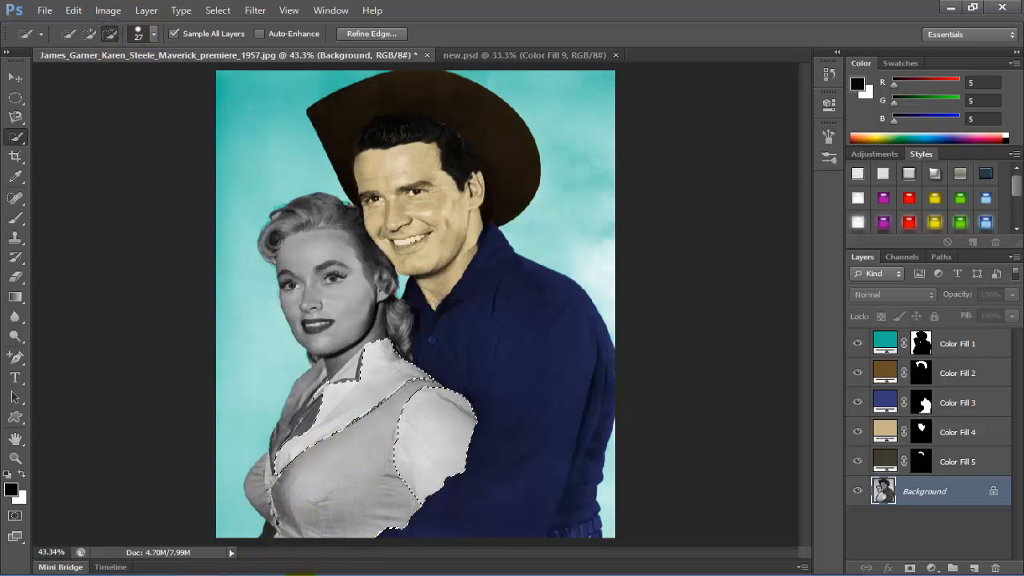
key(z)
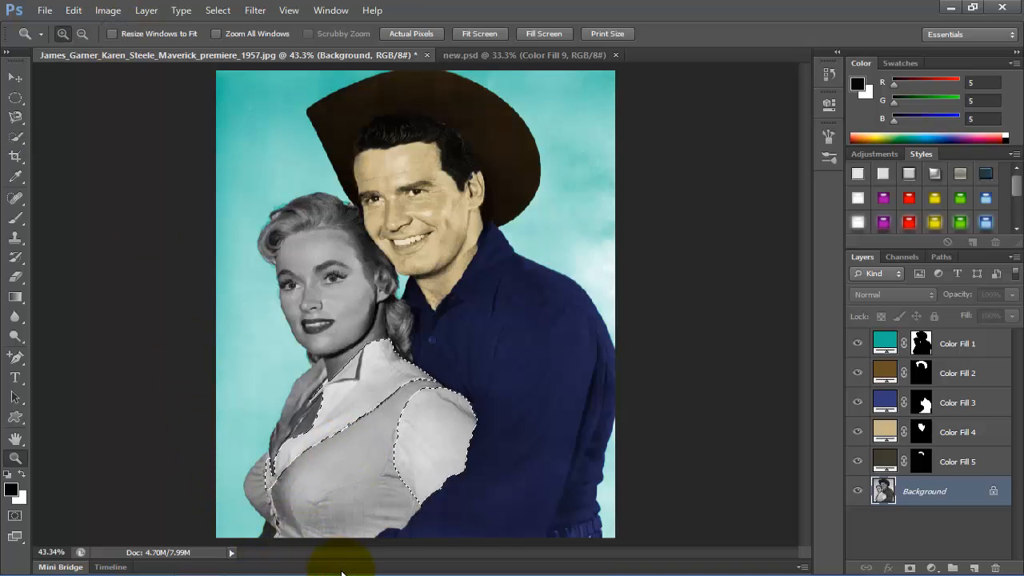
click(392, 339)
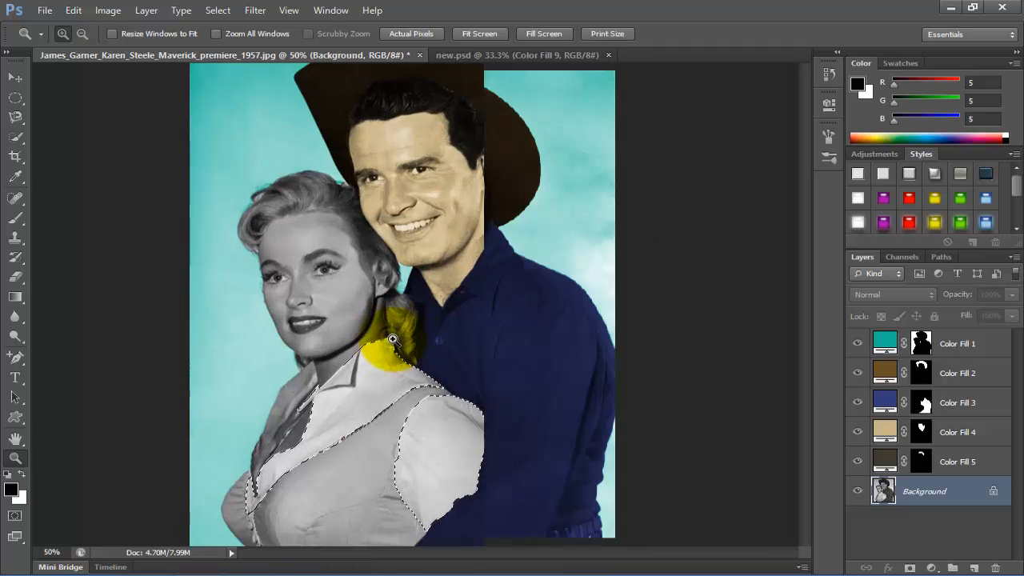
click(392, 340)
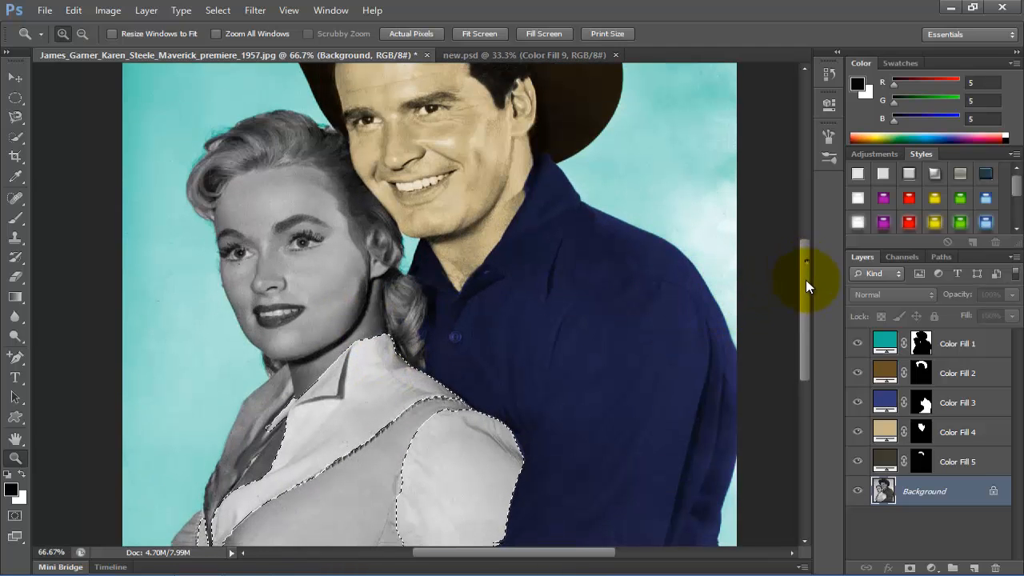
drag(807, 286, 806, 324)
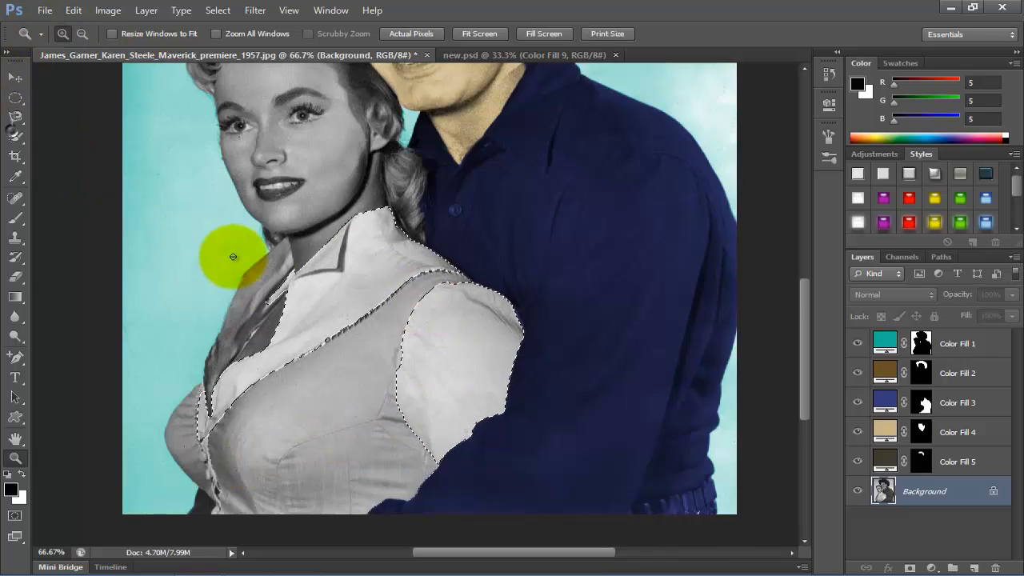
key(w)
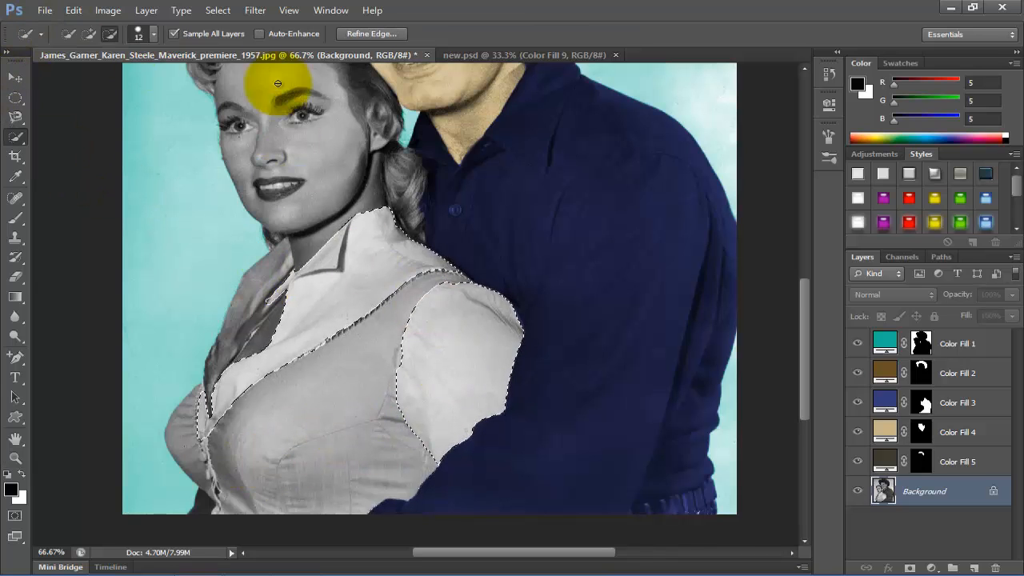
- Refine the edge of the blouse selection with Smart Radius on, Radius 1.6 px and Smooth 7
click(365, 37)
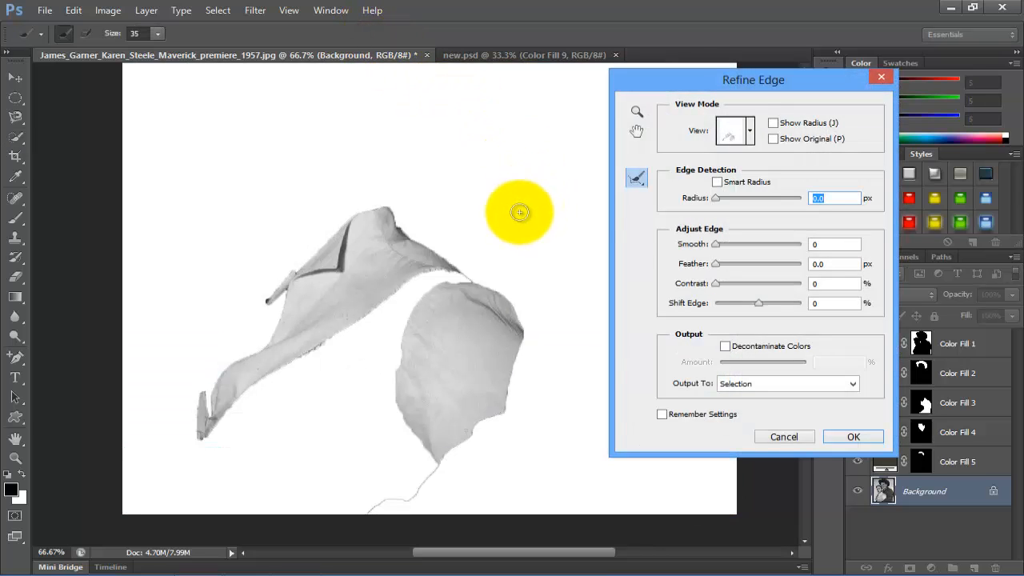
click(717, 183)
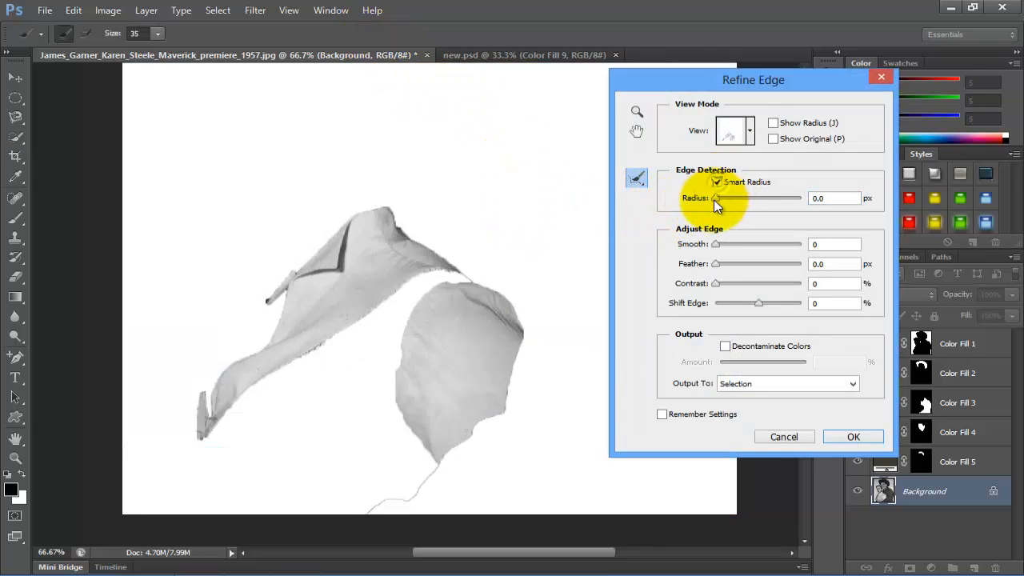
drag(714, 199, 723, 199)
drag(712, 243, 722, 245)
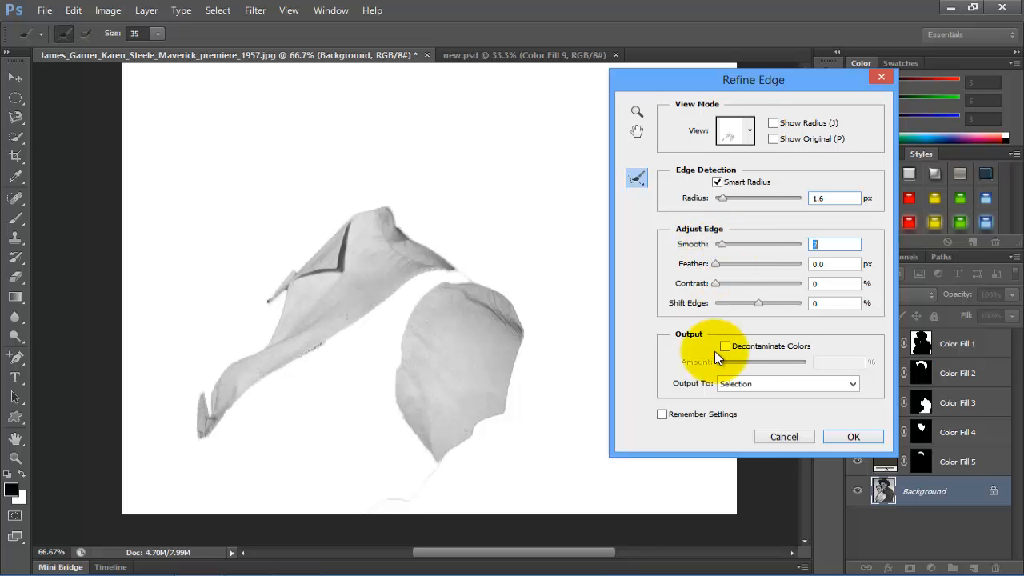
click(835, 438)
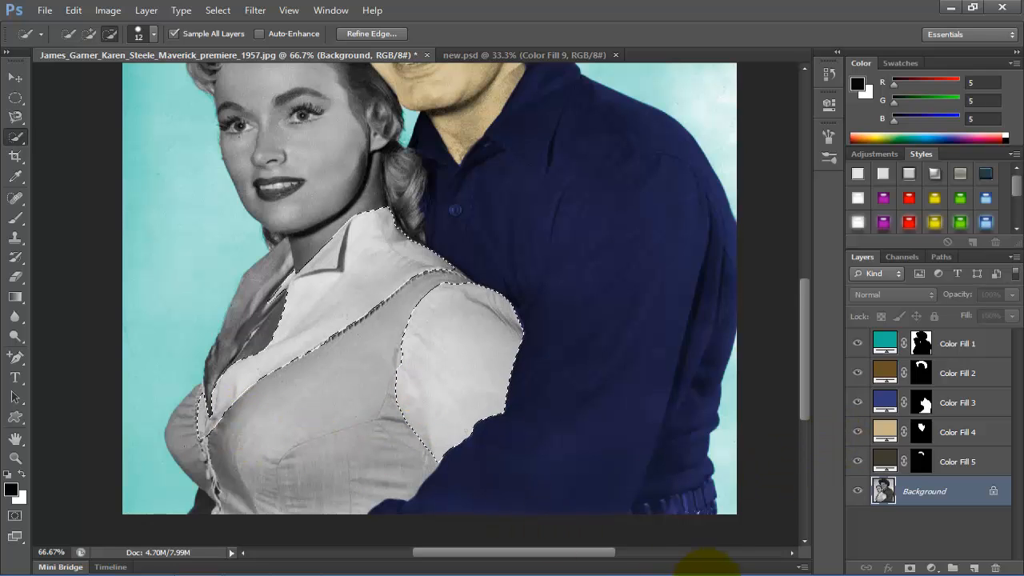
- Add an off-white #f3f3f3 Solid Color fill layer over the selected blouse and set its blend mode to Overlay
click(932, 567)
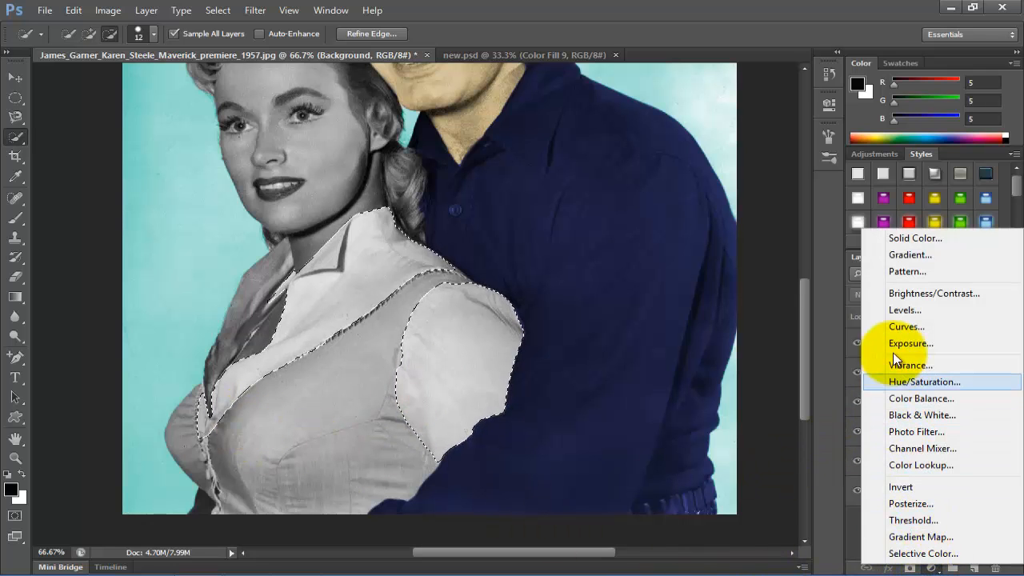
click(893, 238)
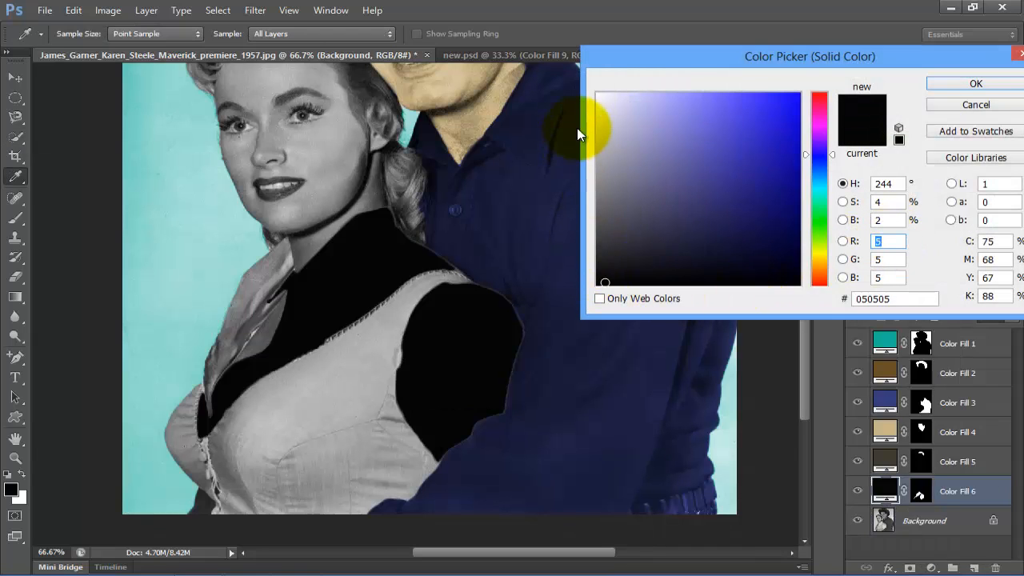
click(596, 101)
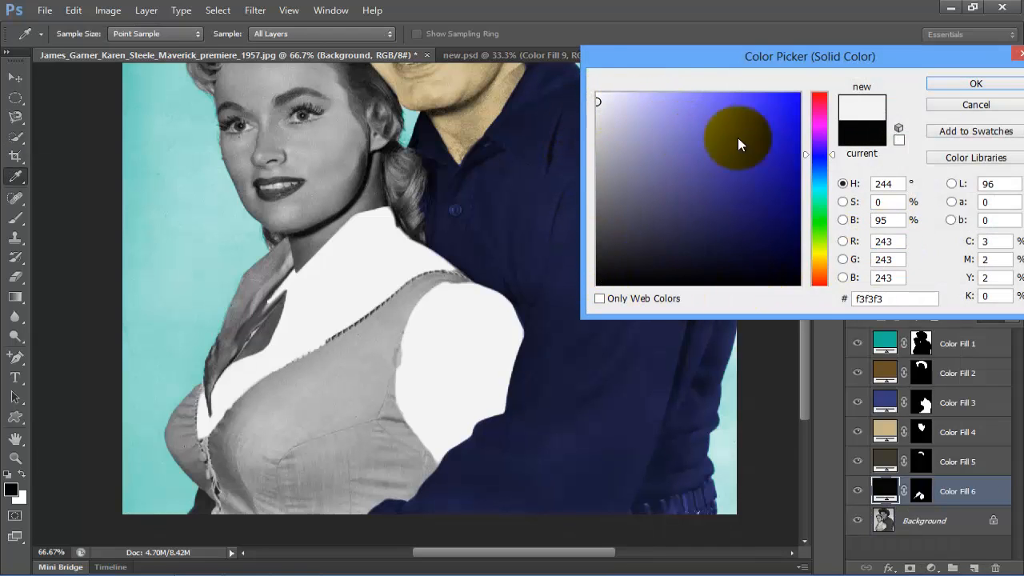
click(955, 82)
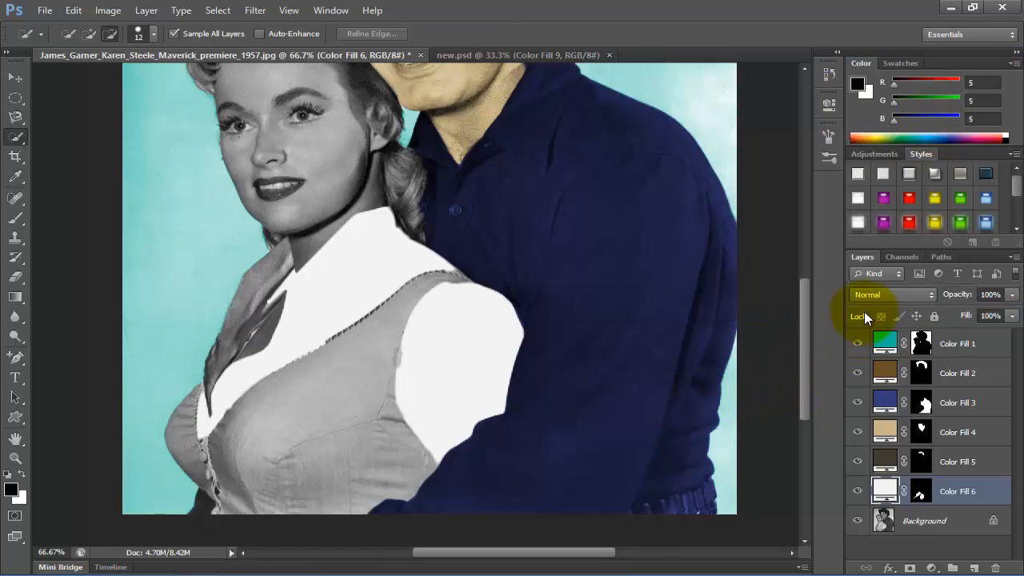
click(881, 294)
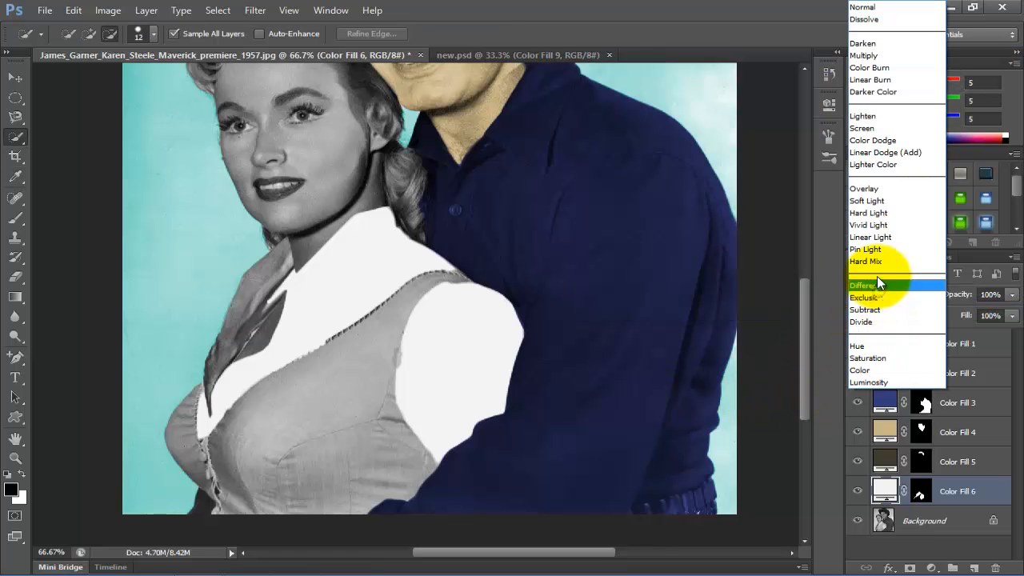
click(860, 190)
- Select both sides of the woman's grey vest on the Background layer using Quick Selection with a 29 px brush
key(bracketright)
key(bracketright)
key(bracketright)
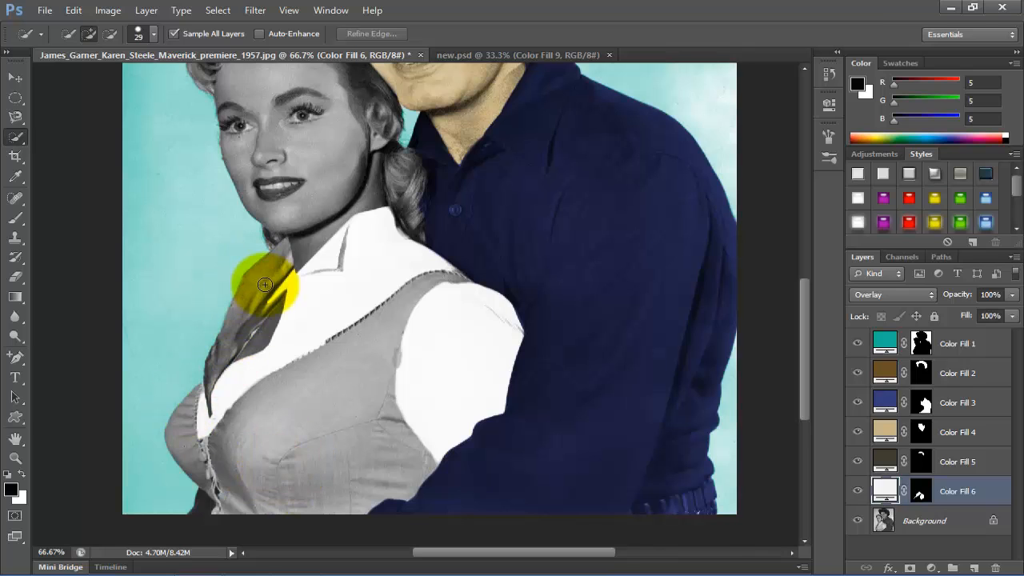
click(914, 524)
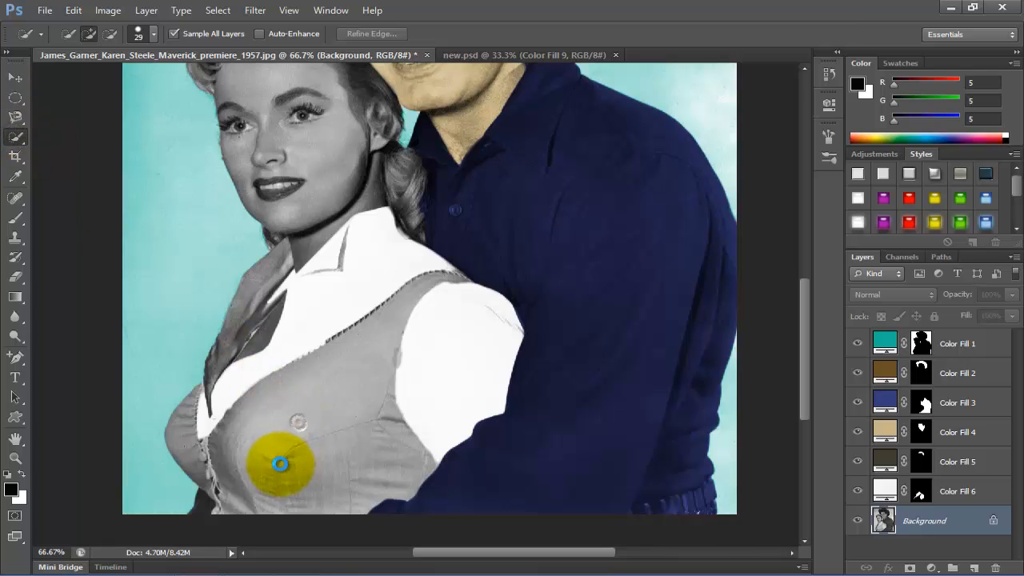
click(276, 457)
click(222, 333)
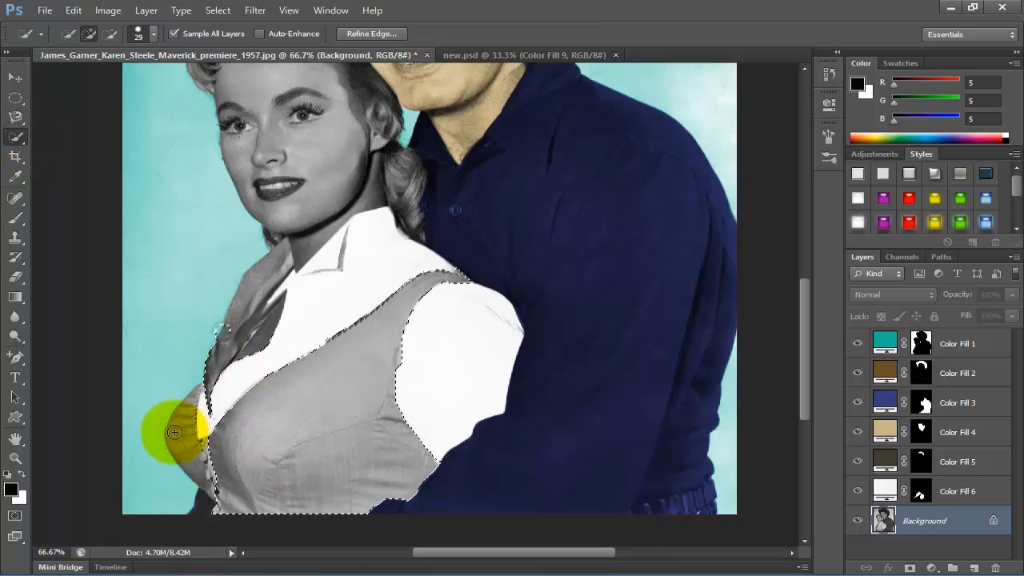
click(174, 437)
key(bracketleft)
key(bracketleft)
key(bracketleft)
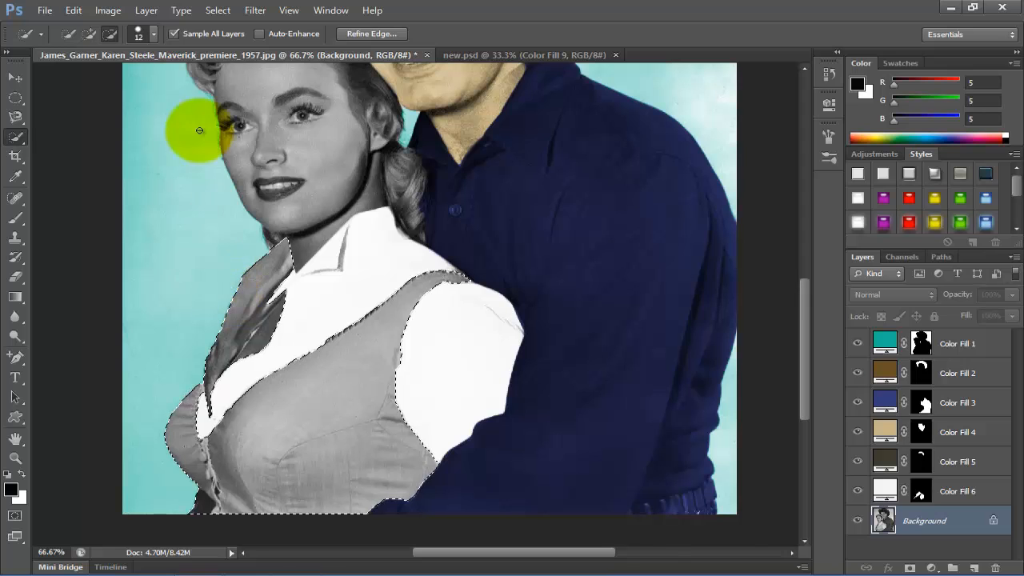
- Refine the edge of the vest selection with Smart Radius on, Radius 1.2 px and Smooth 7
click(369, 35)
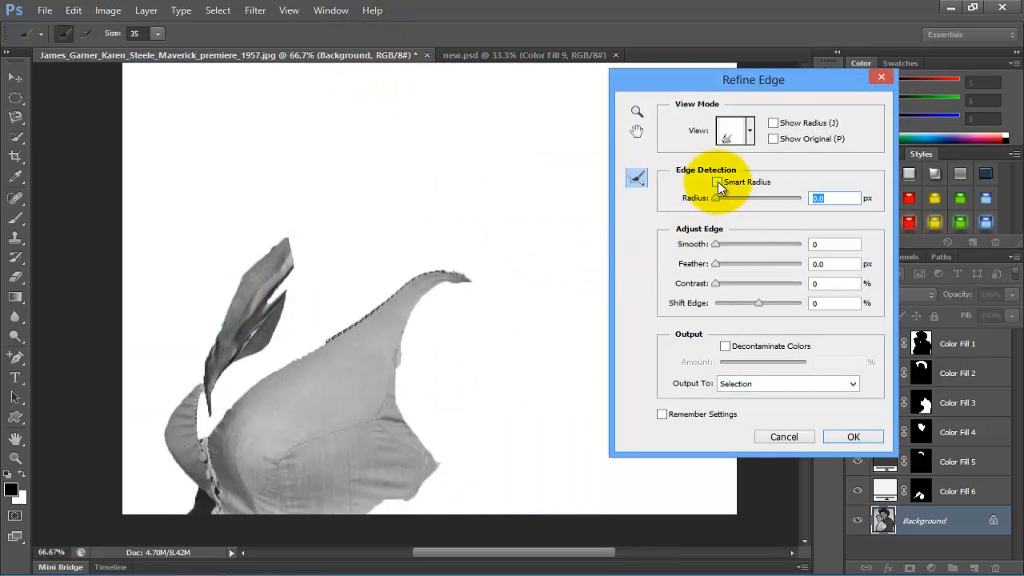
drag(716, 199, 721, 199)
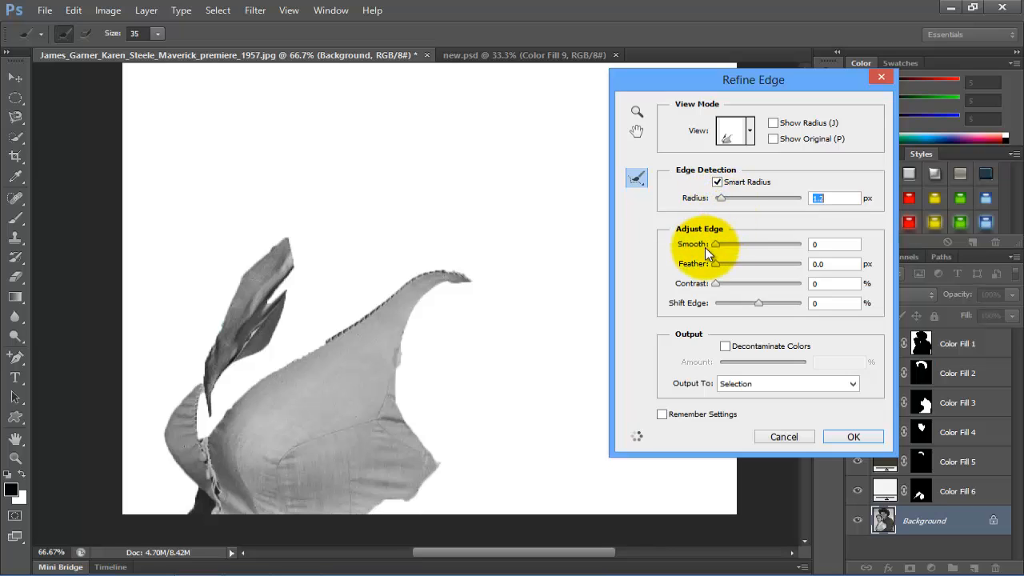
drag(718, 244, 721, 245)
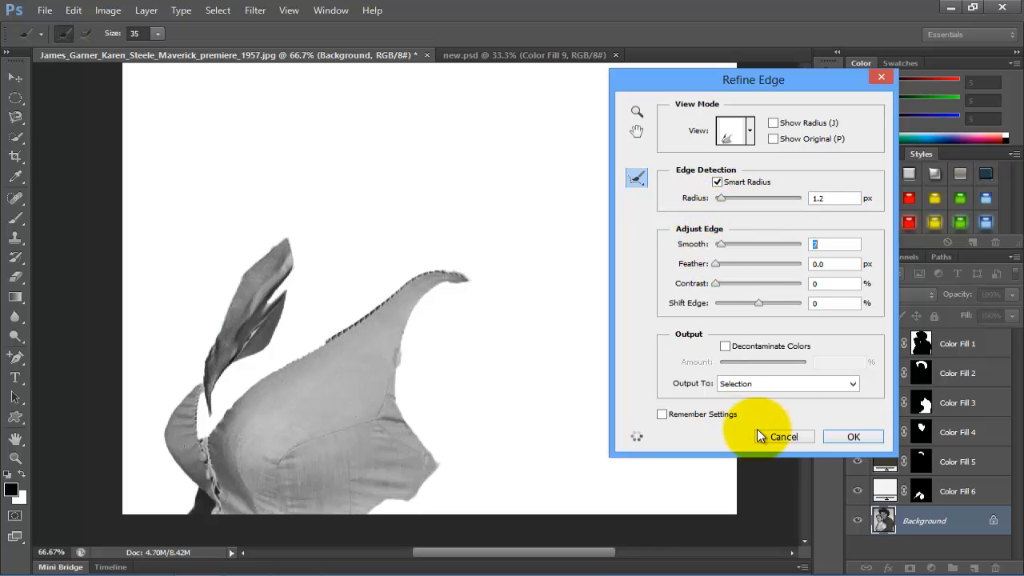
click(849, 436)
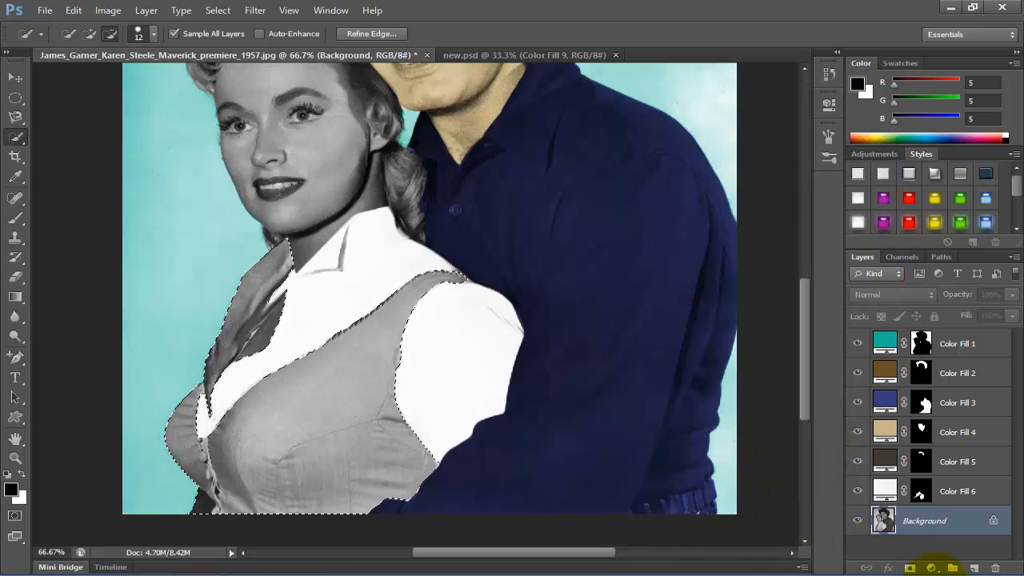
- Add a crimson #b1113f Solid Color fill layer over the selected vest and set its blend mode to Overlay
click(933, 567)
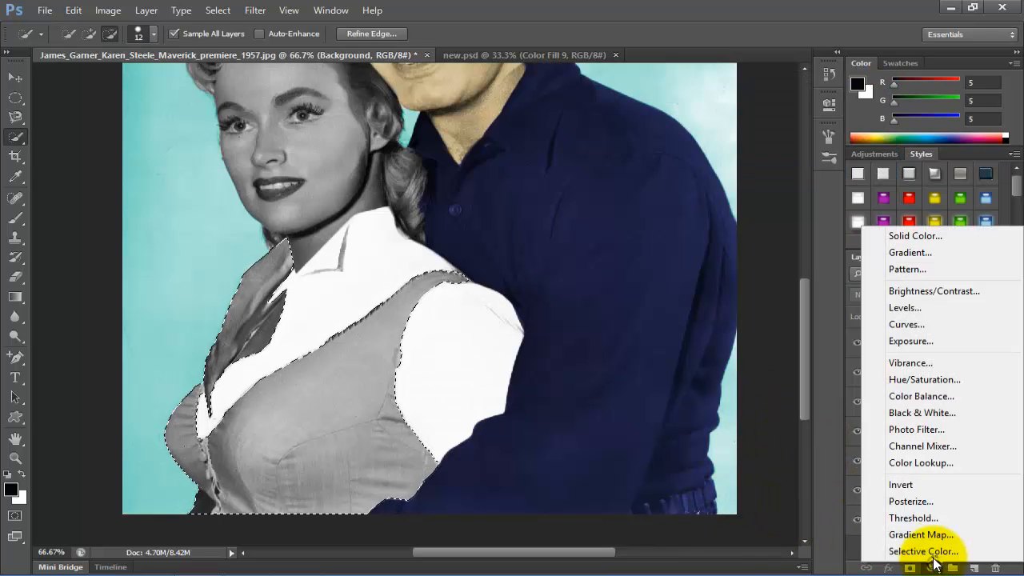
click(890, 235)
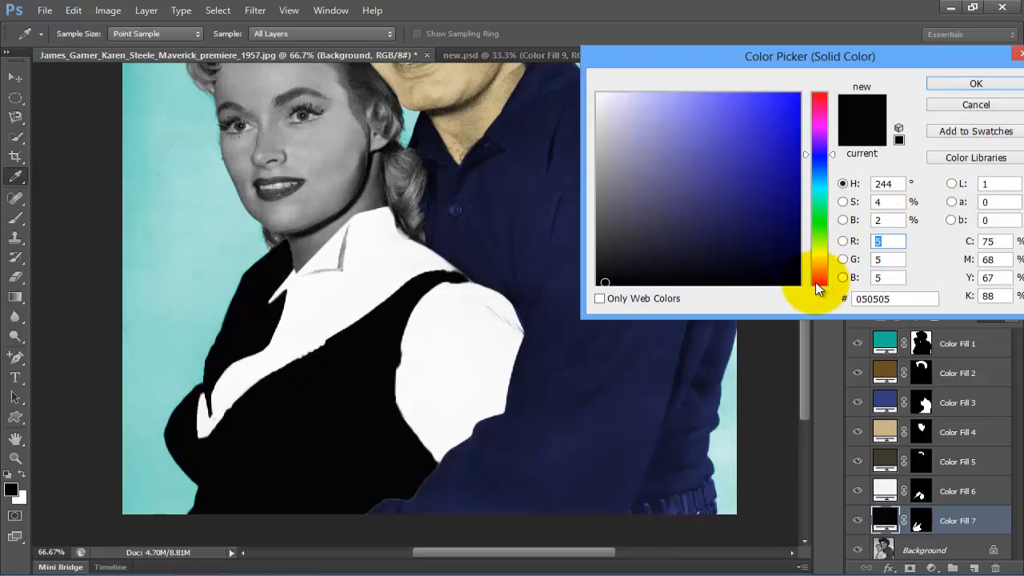
click(815, 101)
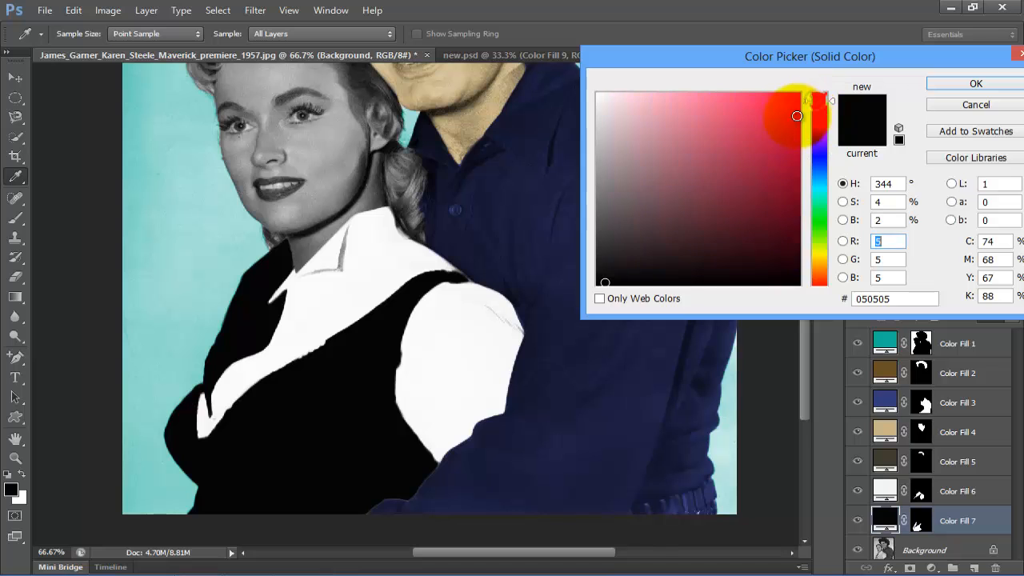
click(766, 117)
click(780, 152)
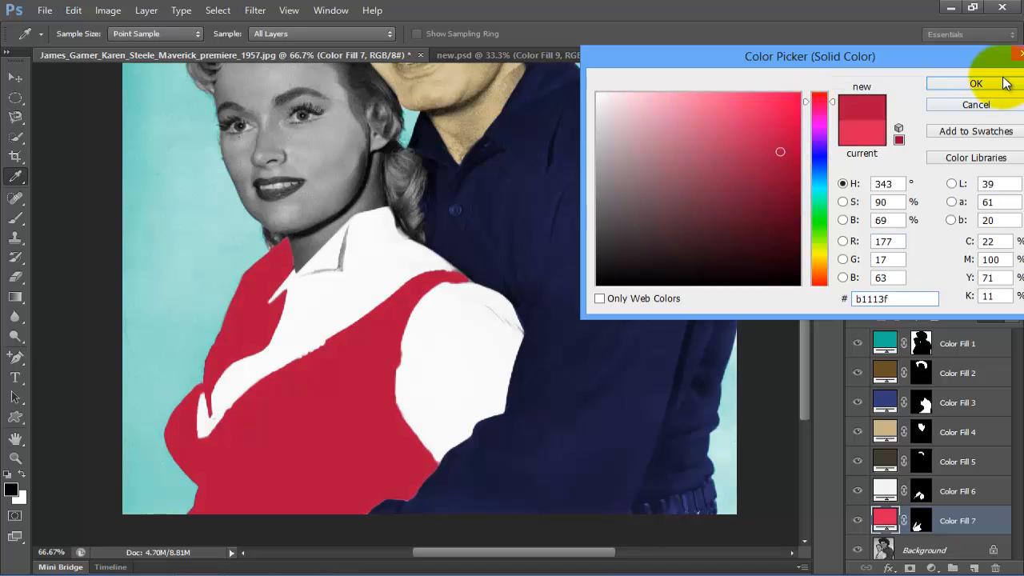
click(980, 83)
key(w)
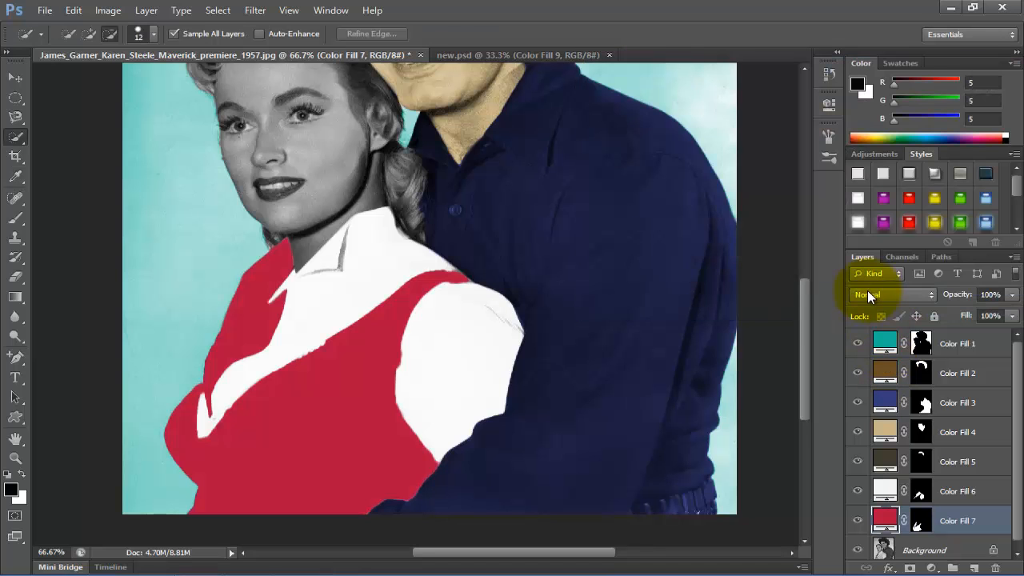
click(867, 294)
click(868, 187)
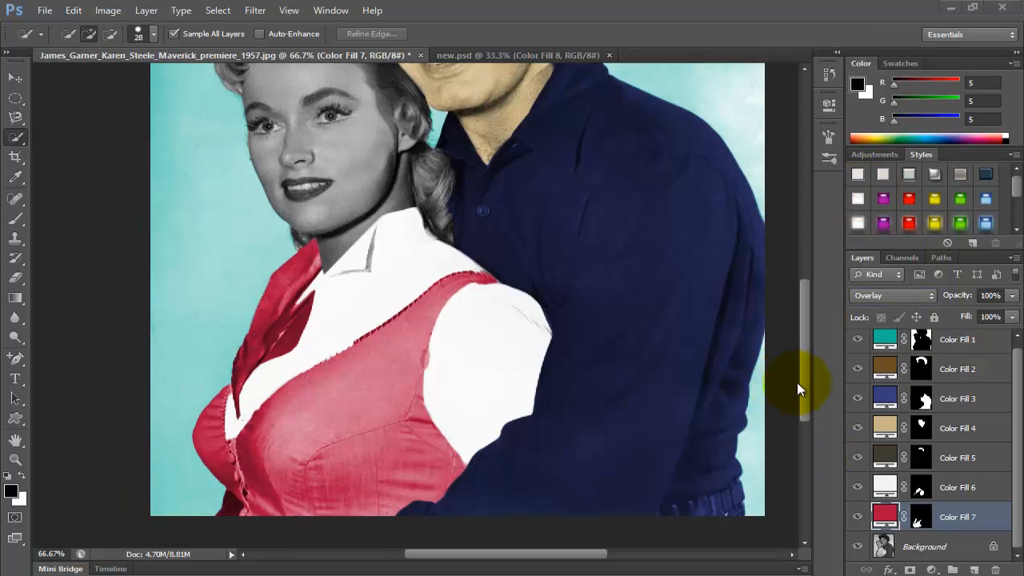
- Select the woman's face and neck on the Background layer with Quick Selection, leaving out her hair and collar
click(806, 378)
drag(807, 333, 811, 268)
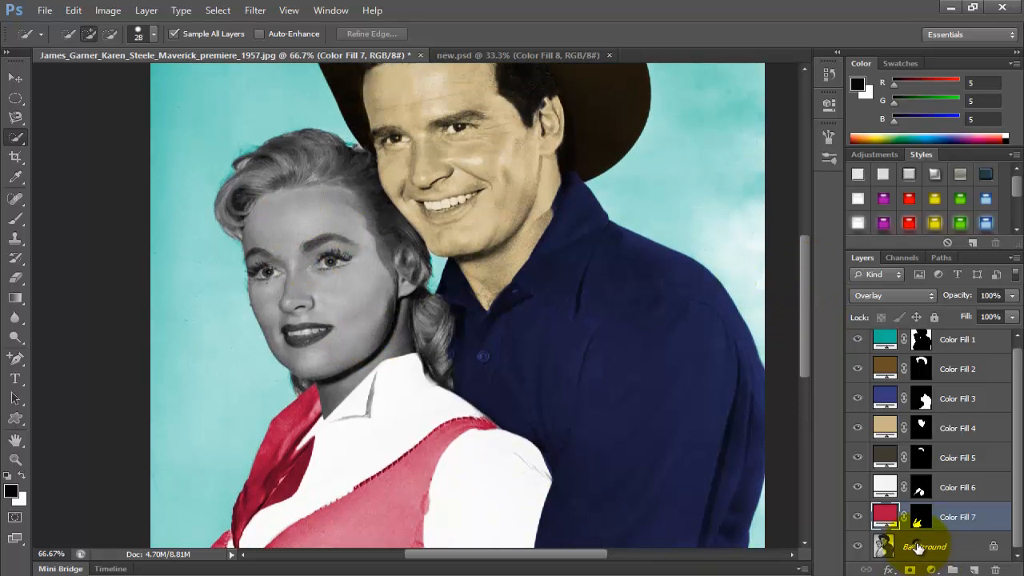
click(920, 546)
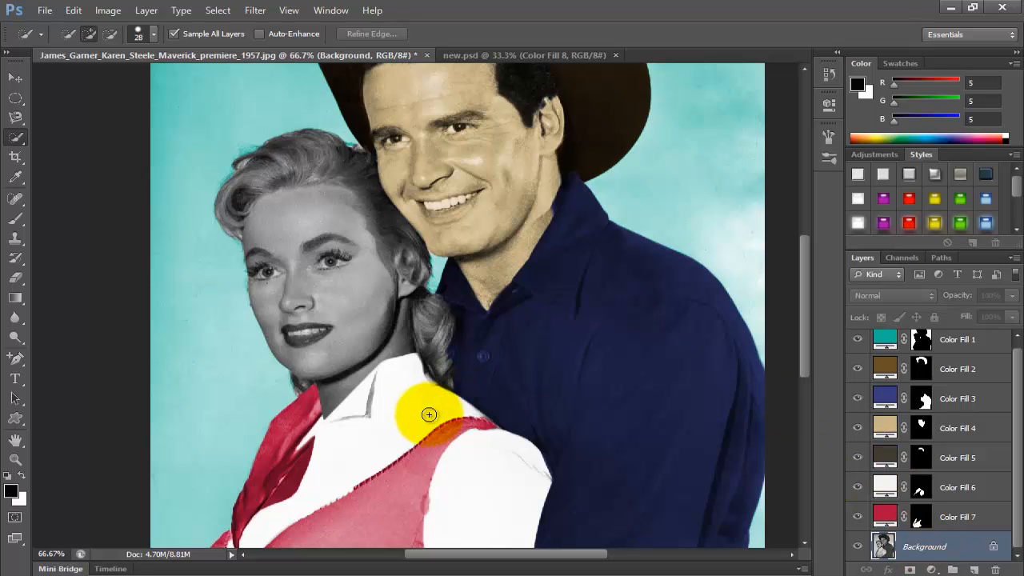
key(z)
click(381, 346)
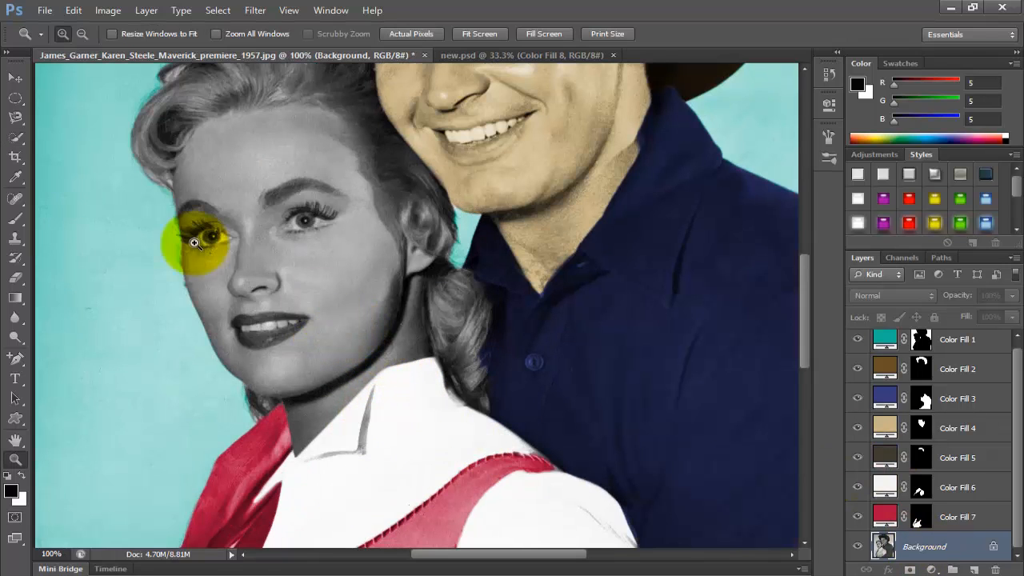
click(13, 138)
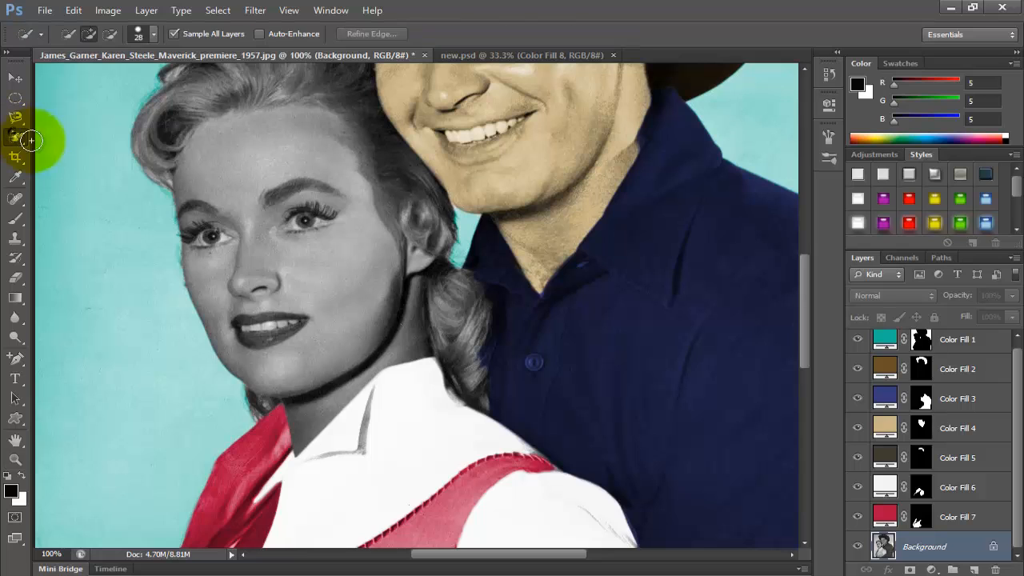
mouse_move(235, 156)
mouse_down()
mouse_move(286, 230)
mouse_move(305, 320)
mouse_move(301, 404)
mouse_move(307, 411)
mouse_move(389, 343)
mouse_up()
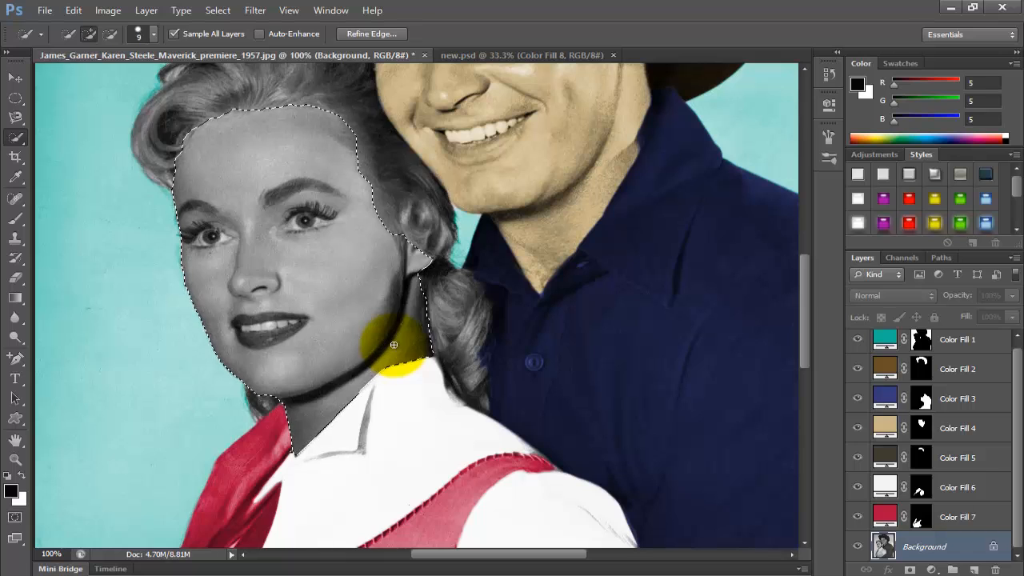
- Refine the edge of the face selection with Smart Radius on, Radius 1.6 px and slight smoothing
click(357, 35)
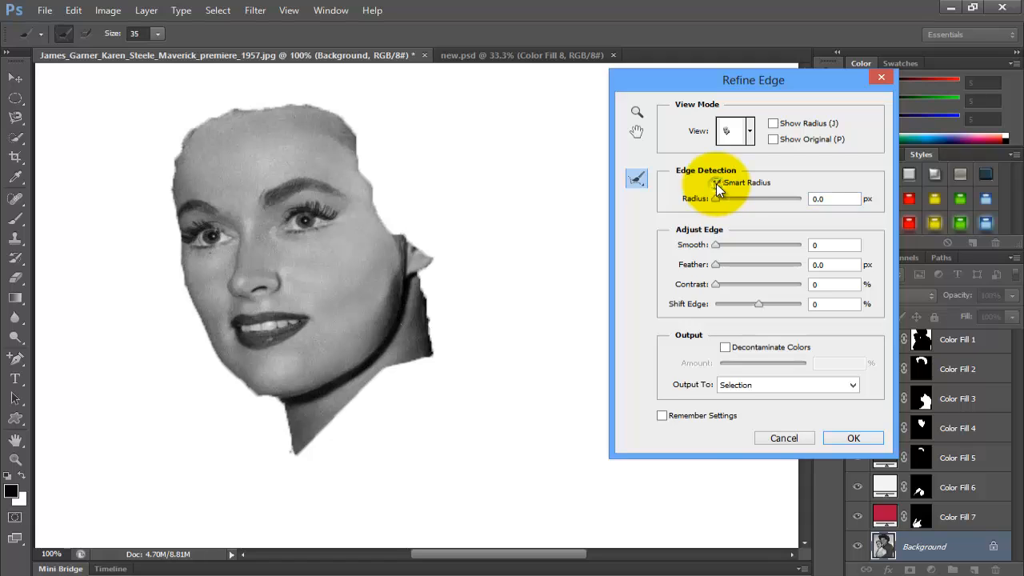
drag(714, 198, 723, 199)
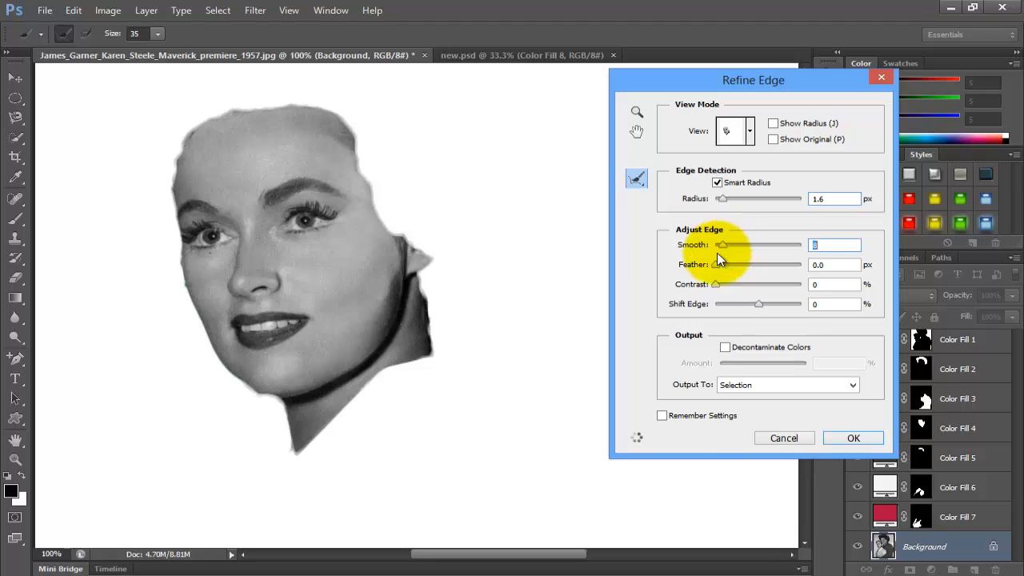
click(841, 444)
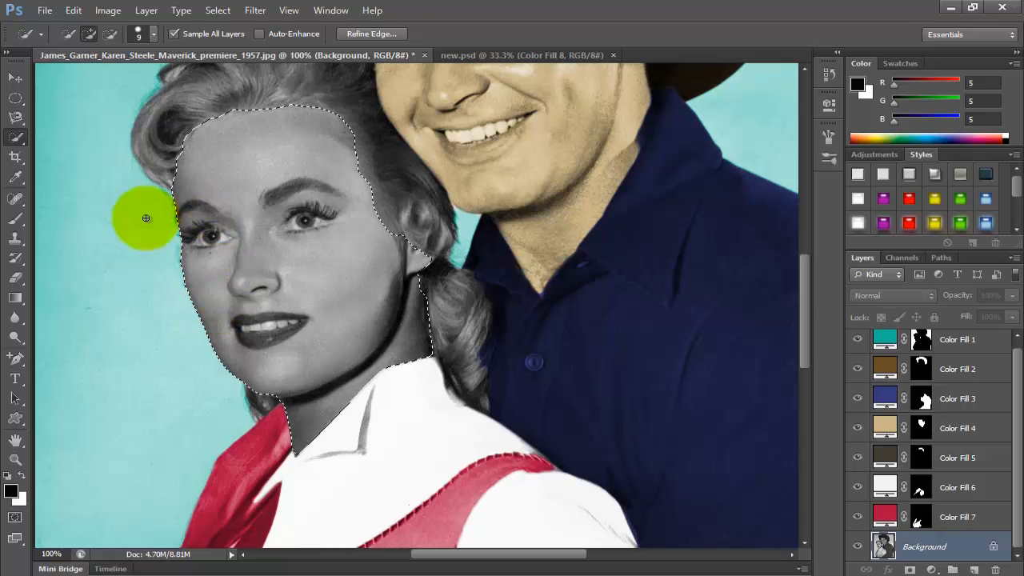
- Exclude the woman's eyes, lips and teeth from the face selection by painting them black in Quick Mask with a 7 px brush
key(z)
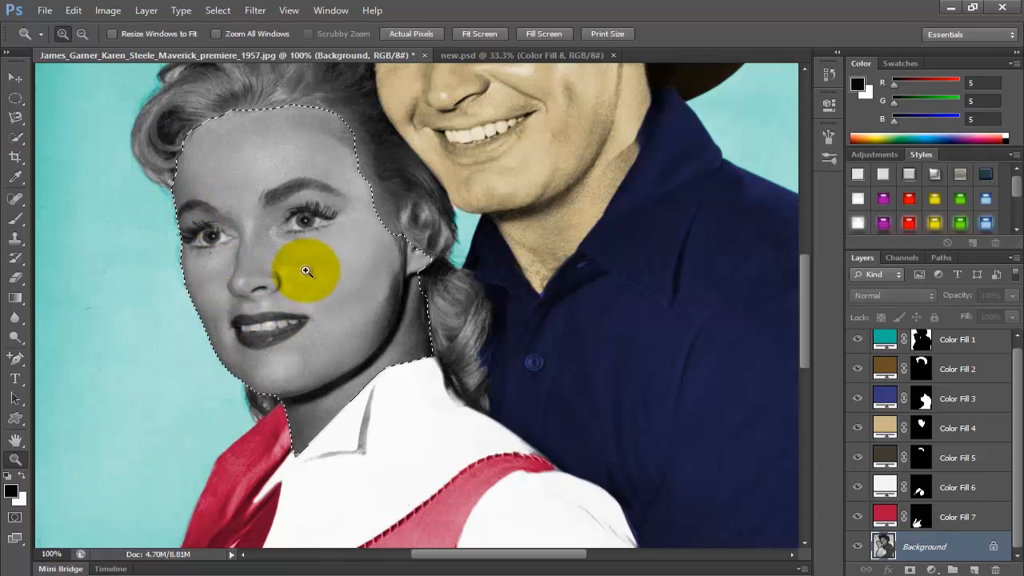
click(306, 271)
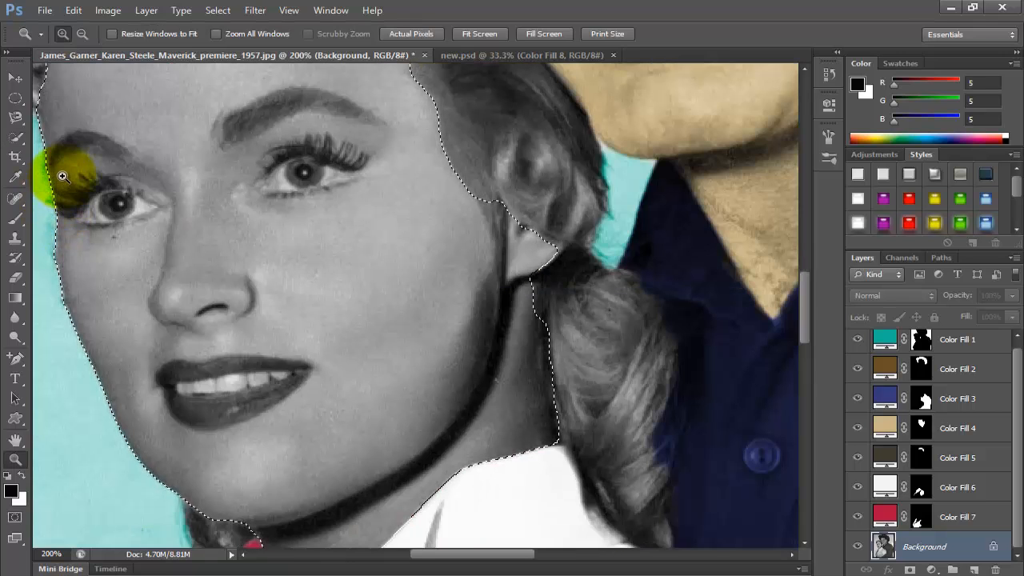
key(q)
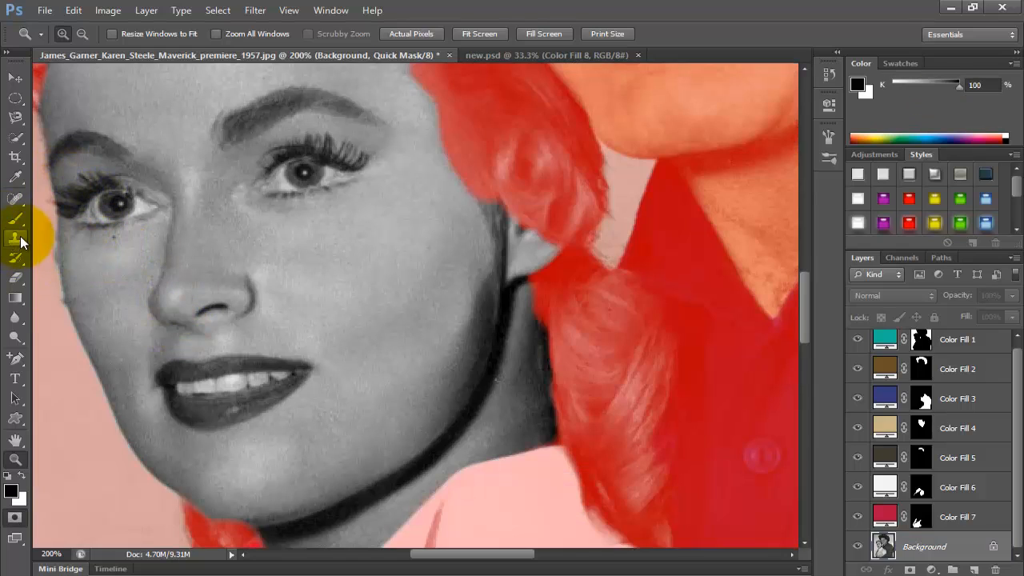
click(15, 220)
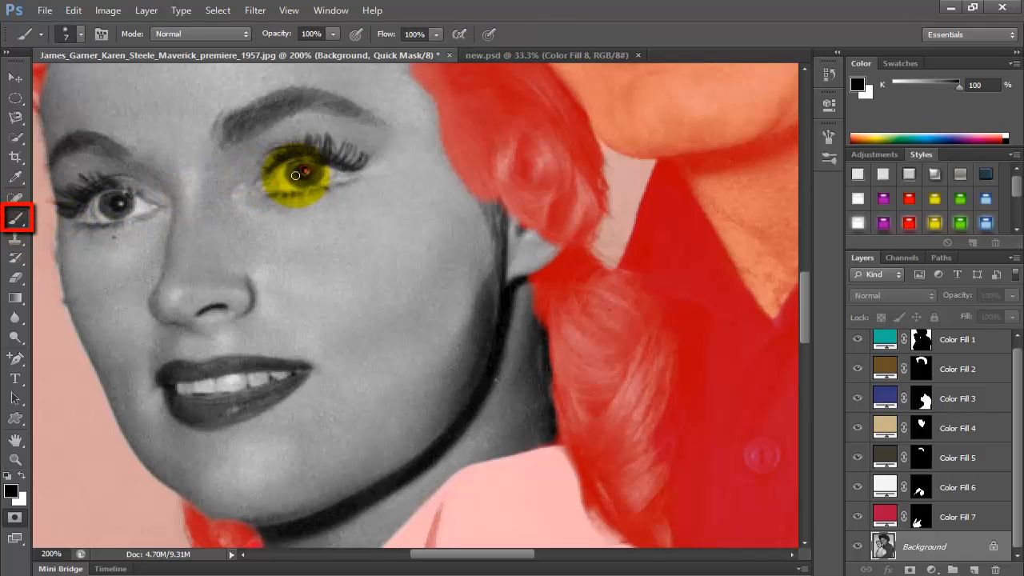
mouse_move(295, 175)
mouse_down()
mouse_move(315, 174)
mouse_move(283, 179)
mouse_move(322, 176)
mouse_move(297, 179)
mouse_move(313, 165)
mouse_move(275, 165)
mouse_move(268, 178)
mouse_up()
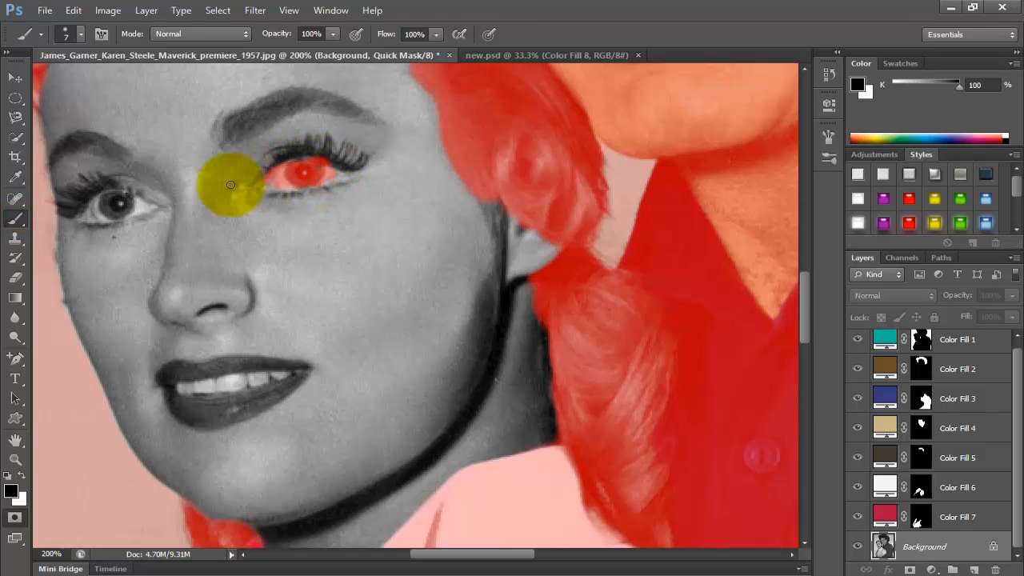
mouse_move(103, 210)
mouse_down()
mouse_move(96, 201)
mouse_move(133, 212)
mouse_move(113, 201)
mouse_up()
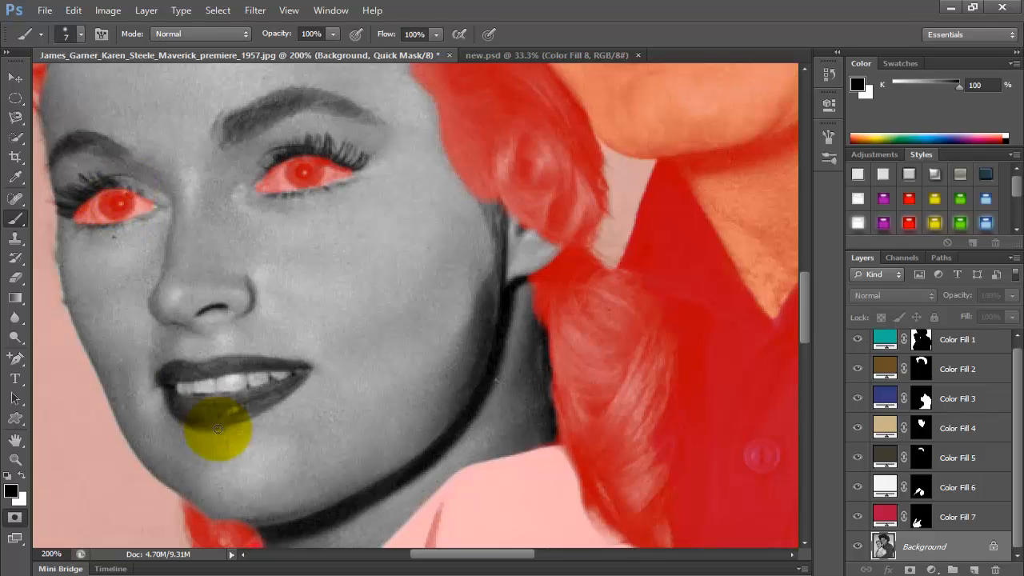
mouse_move(194, 411)
mouse_down()
mouse_move(234, 400)
mouse_move(213, 383)
mouse_move(188, 392)
mouse_move(238, 387)
mouse_move(201, 373)
mouse_move(260, 381)
mouse_move(180, 387)
mouse_move(173, 376)
mouse_move(191, 376)
mouse_move(228, 408)
mouse_move(251, 398)
mouse_up()
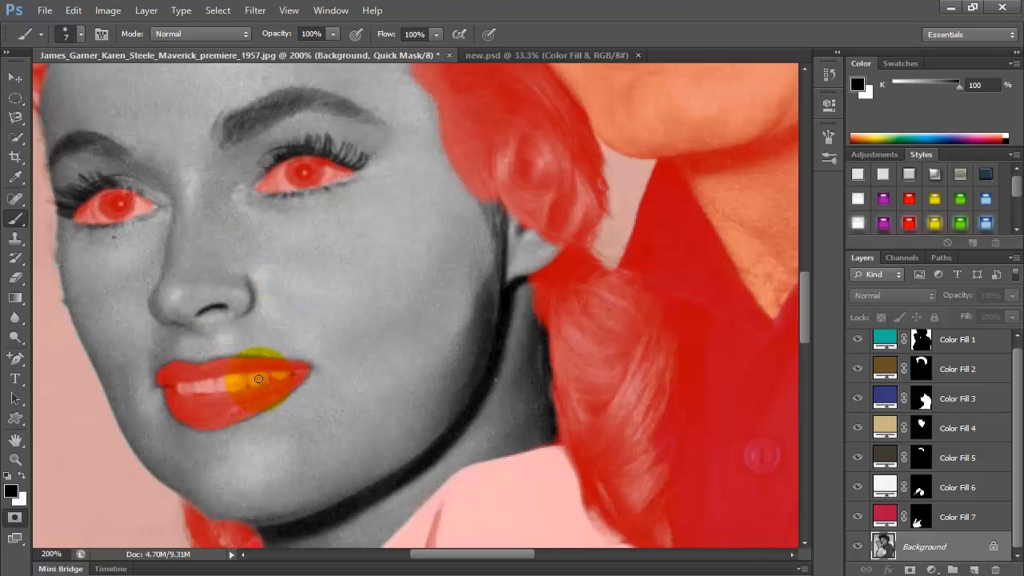
key(q)
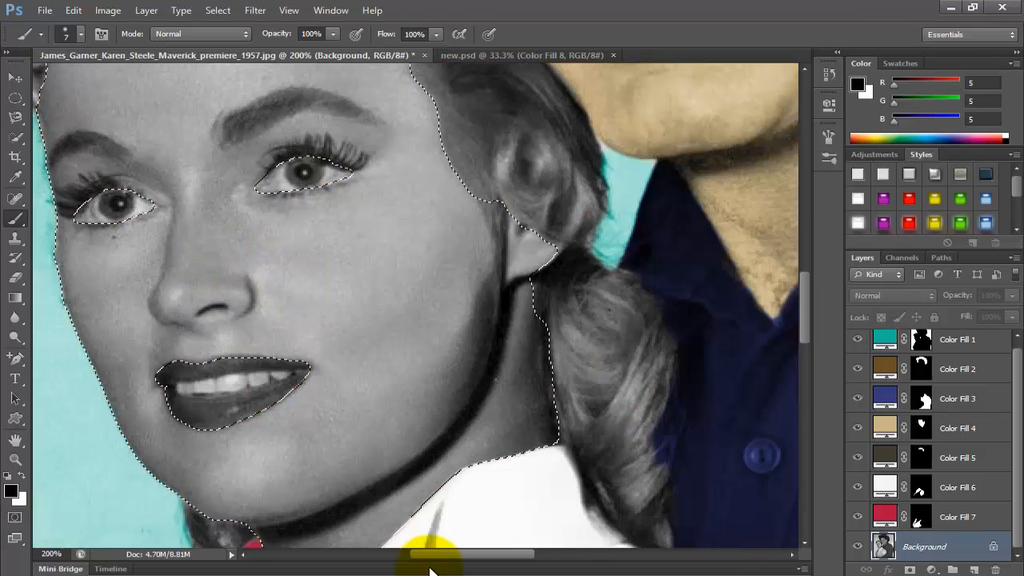
- Add a skin-tone #d1ab7d Solid Color fill layer over the selected face and neck and set its blend mode to Overlay
mouse_move(433, 554)
mouse_down()
mouse_move(405, 554)
mouse_move(420, 553)
mouse_up()
drag(807, 324, 806, 317)
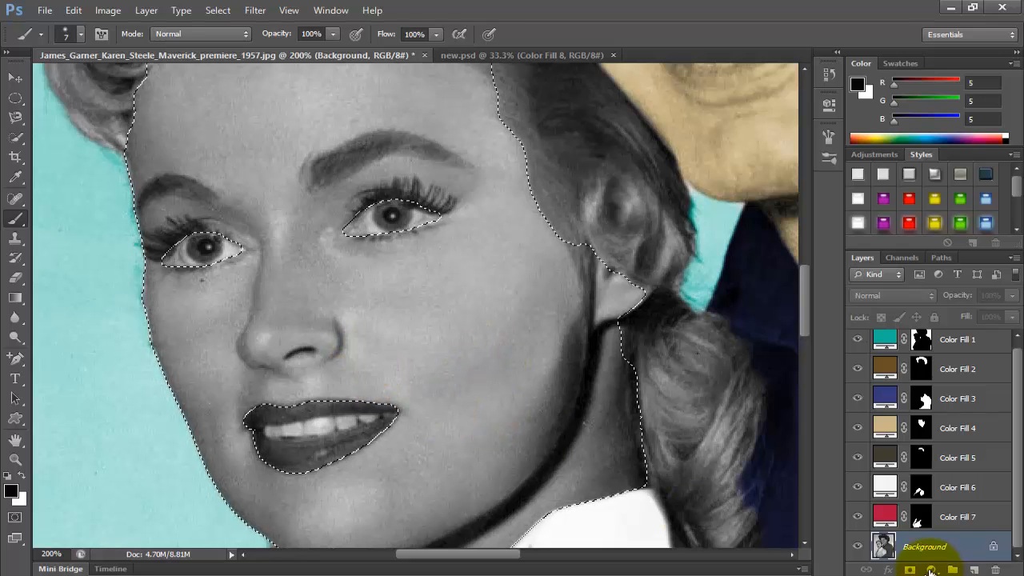
click(930, 570)
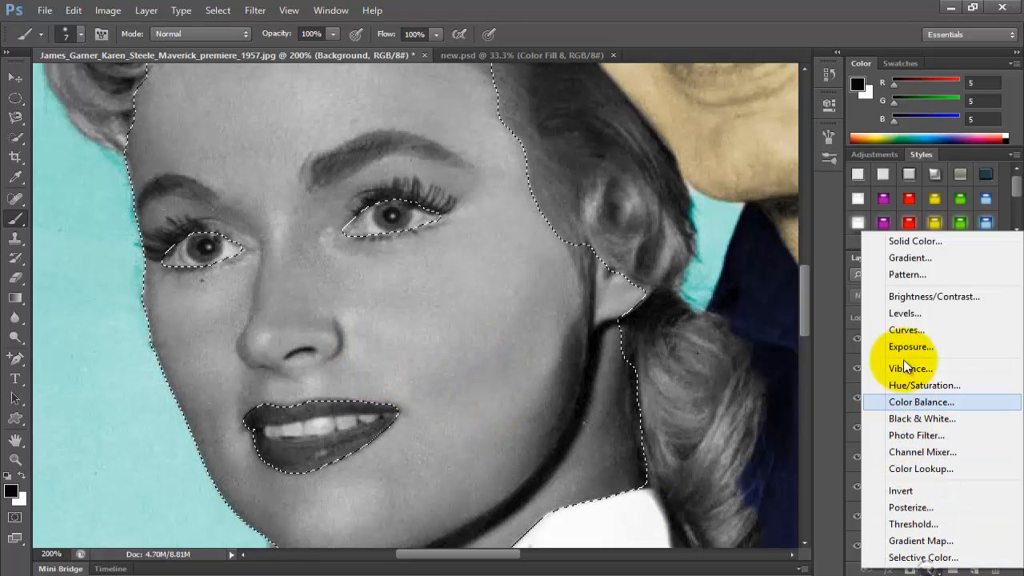
click(903, 239)
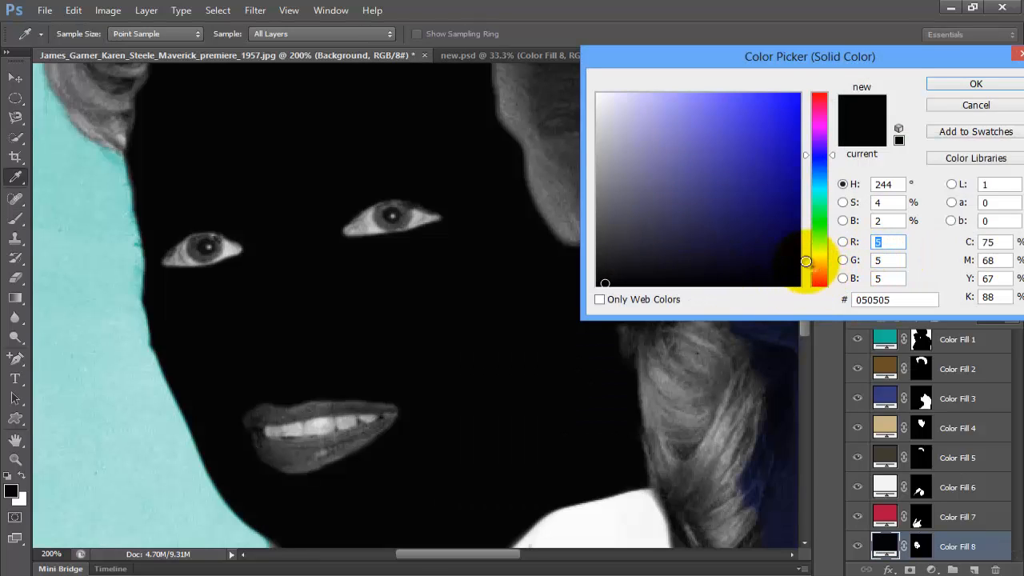
click(817, 269)
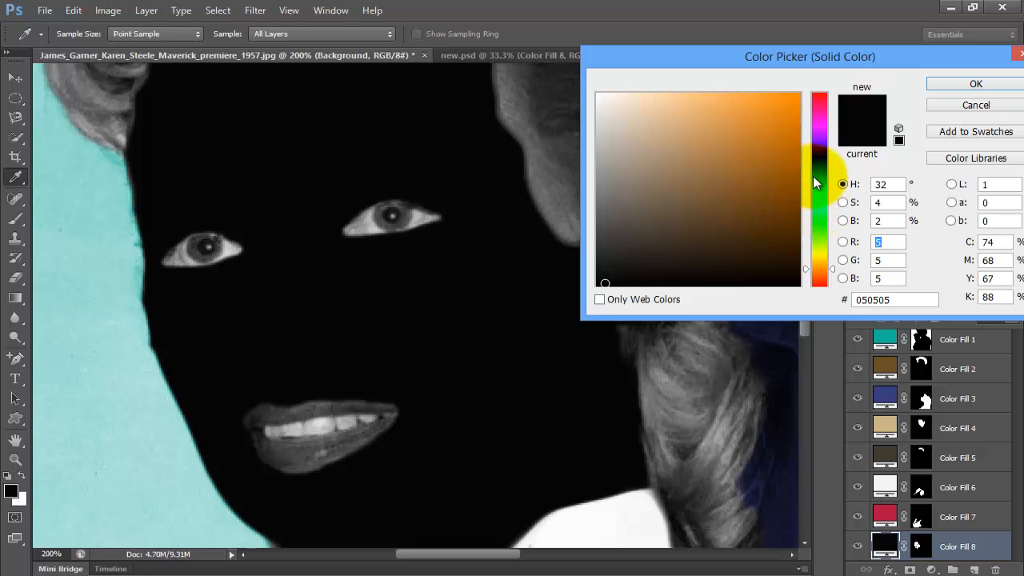
click(678, 128)
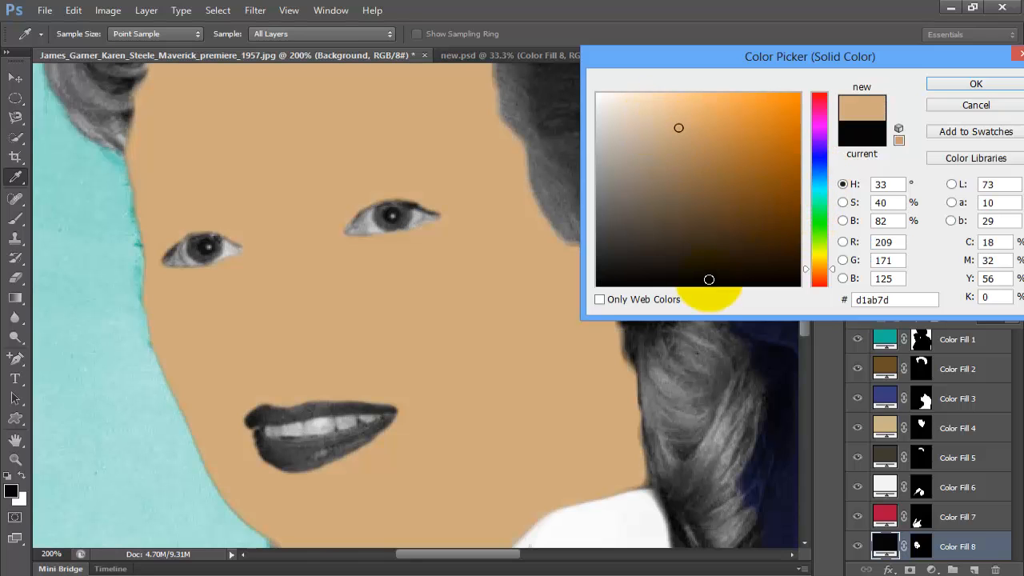
click(940, 86)
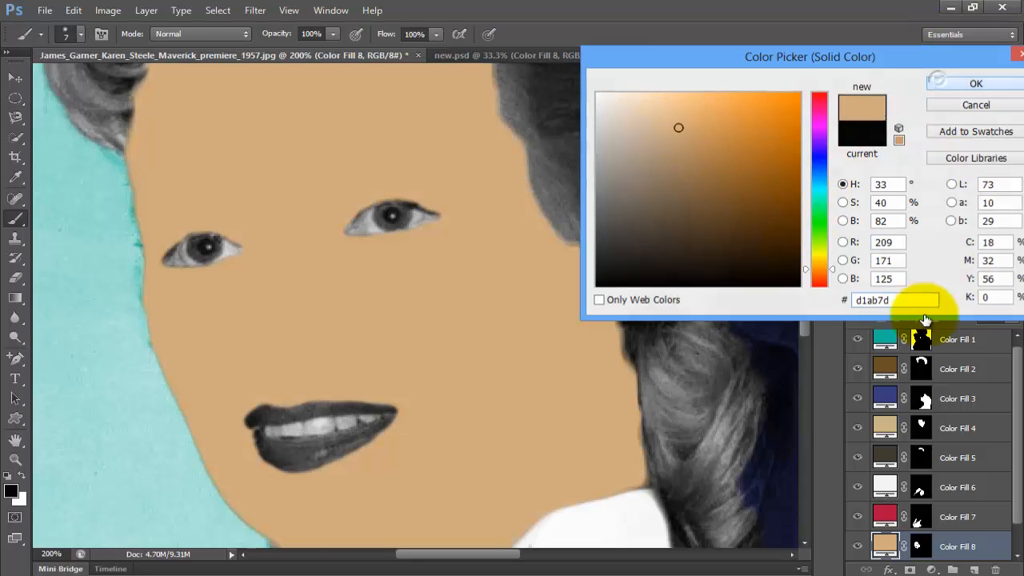
click(876, 295)
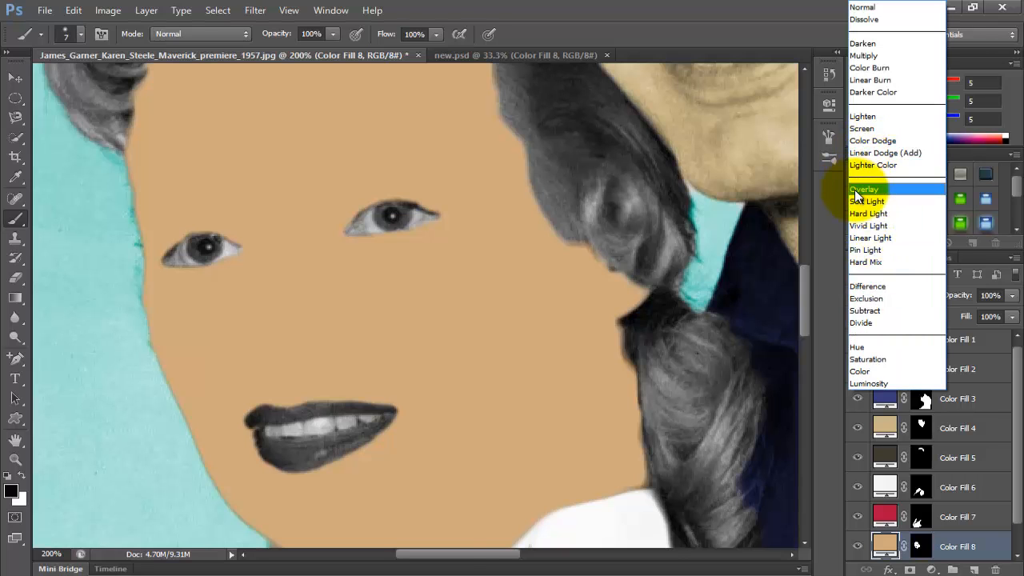
click(866, 187)
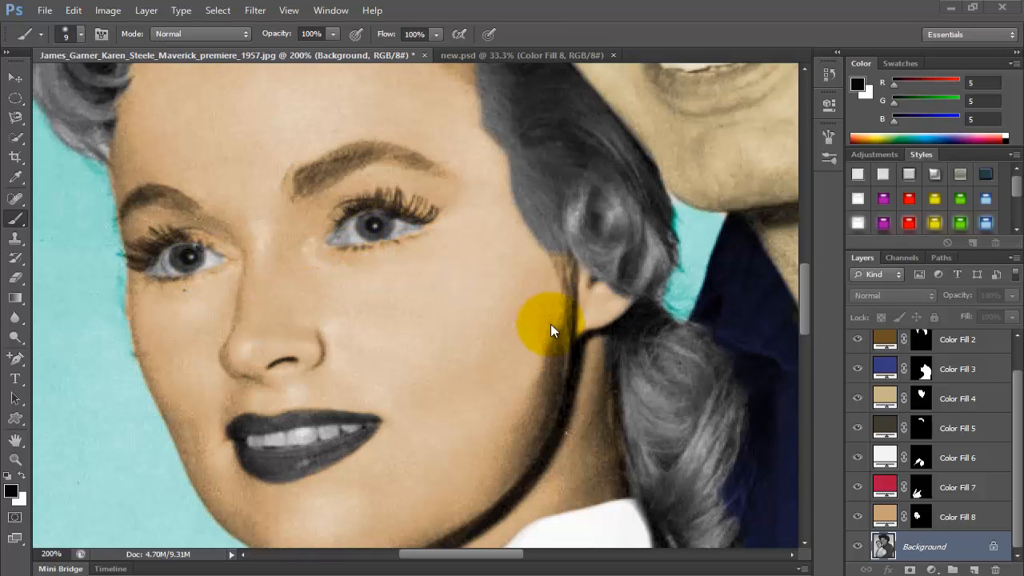
- Add a teal #246965 Solid Color fill layer above the Background layer and invert its mask to black
click(931, 569)
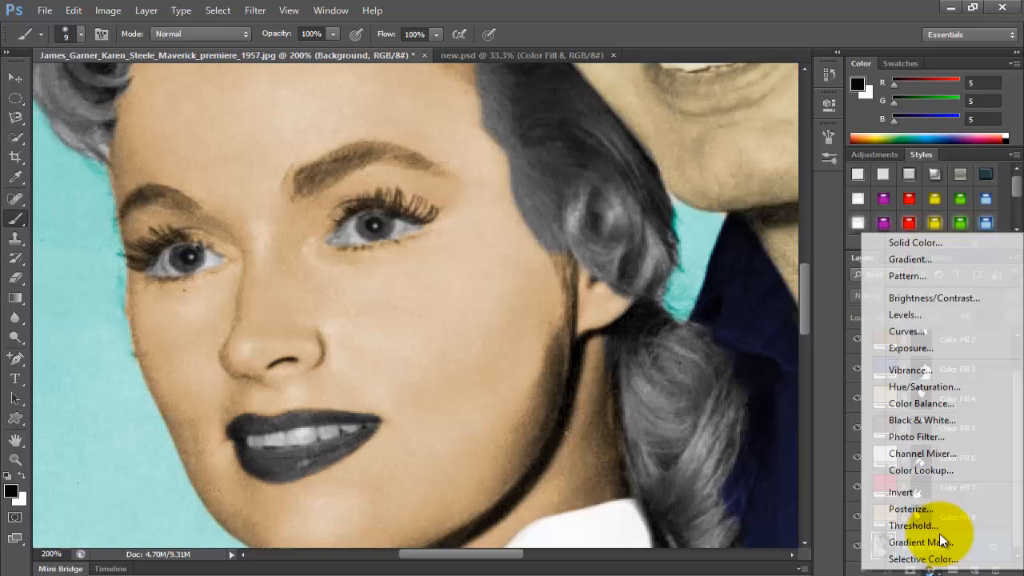
click(894, 243)
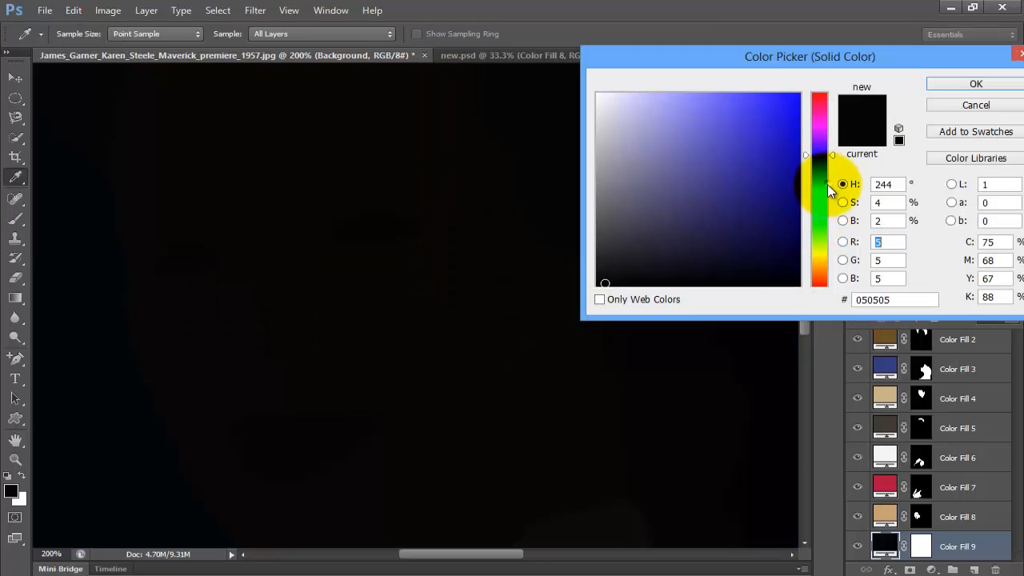
click(827, 189)
click(778, 189)
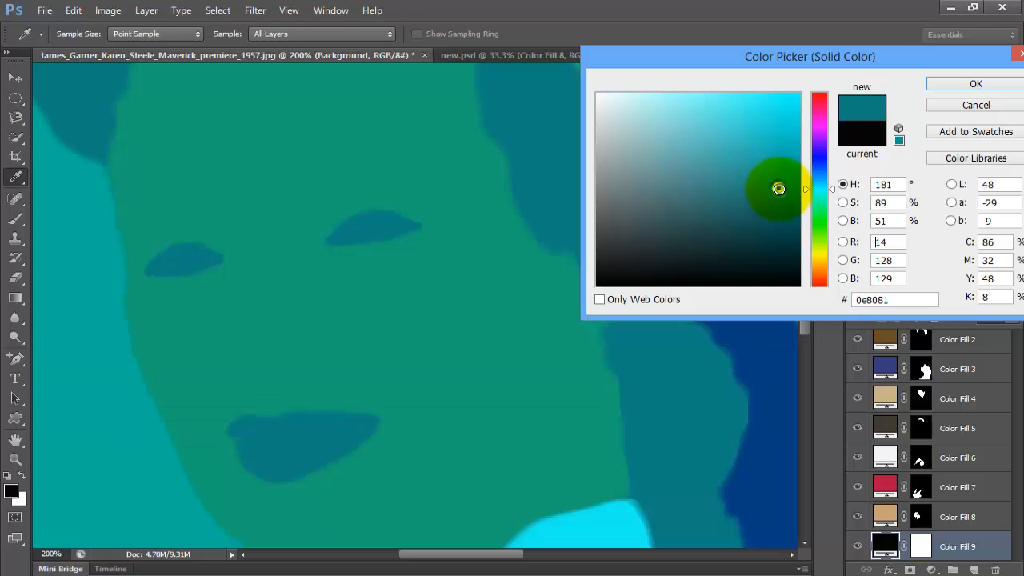
text(246965)
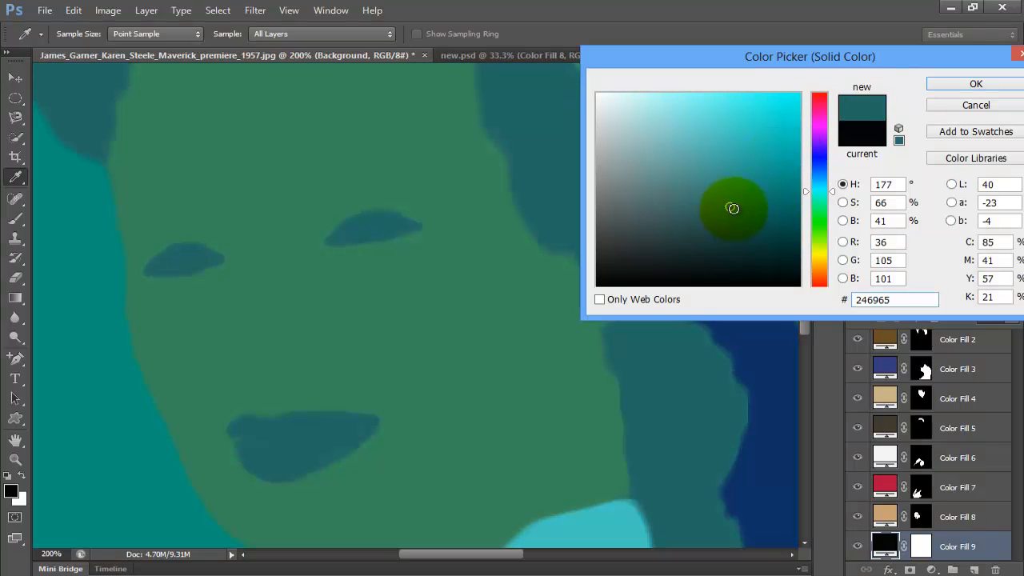
click(968, 83)
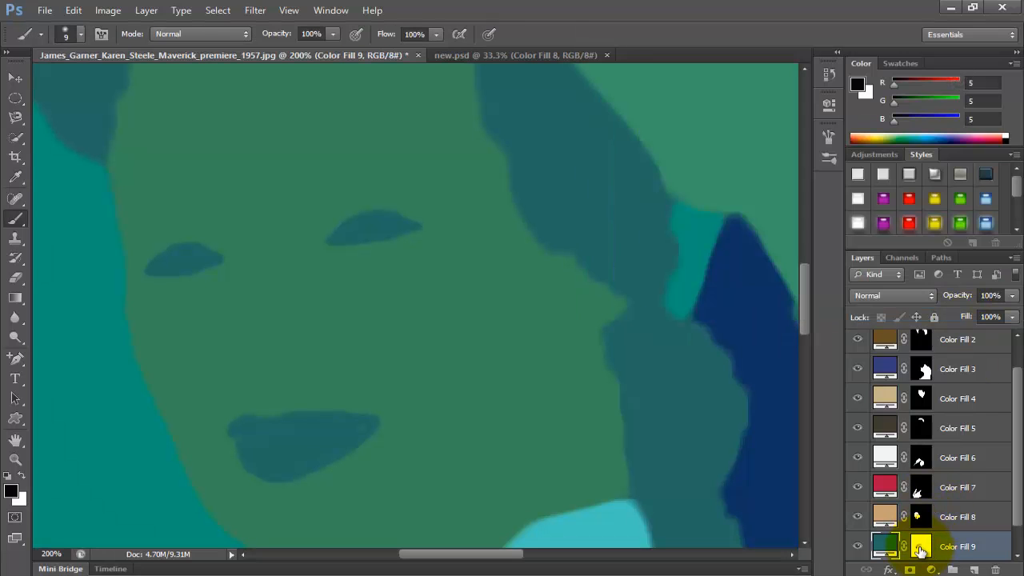
click(920, 548)
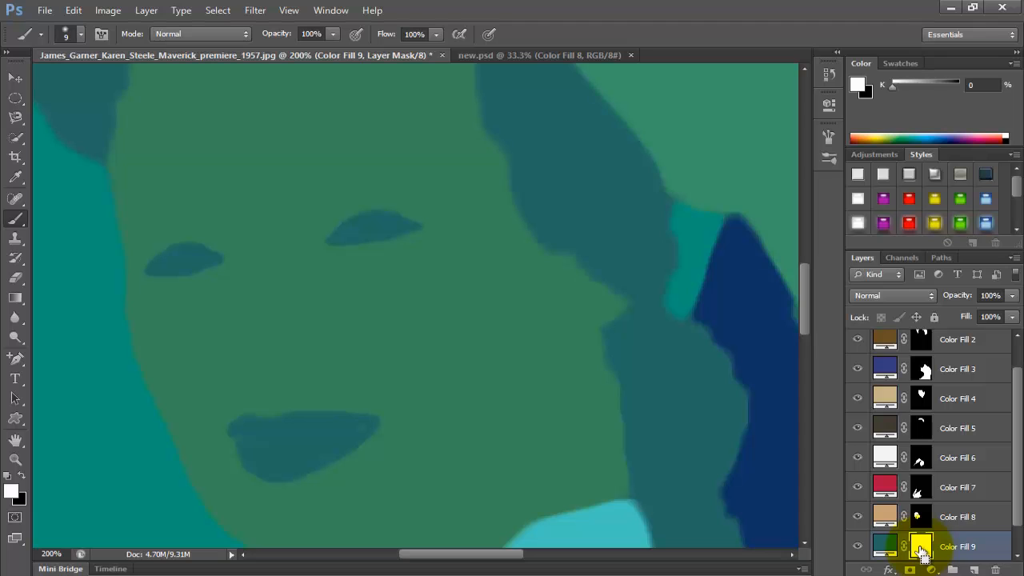
key(ctrl+i)
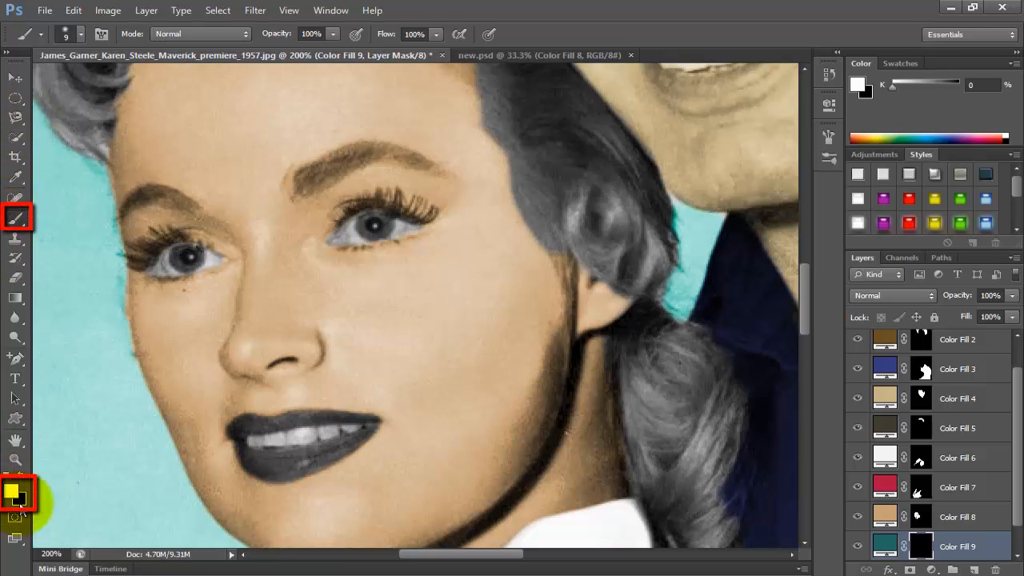
- Paint both of the woman's irises white on the teal layer's mask with a 9 px brush and set the layer's blend mode to Color
click(8, 478)
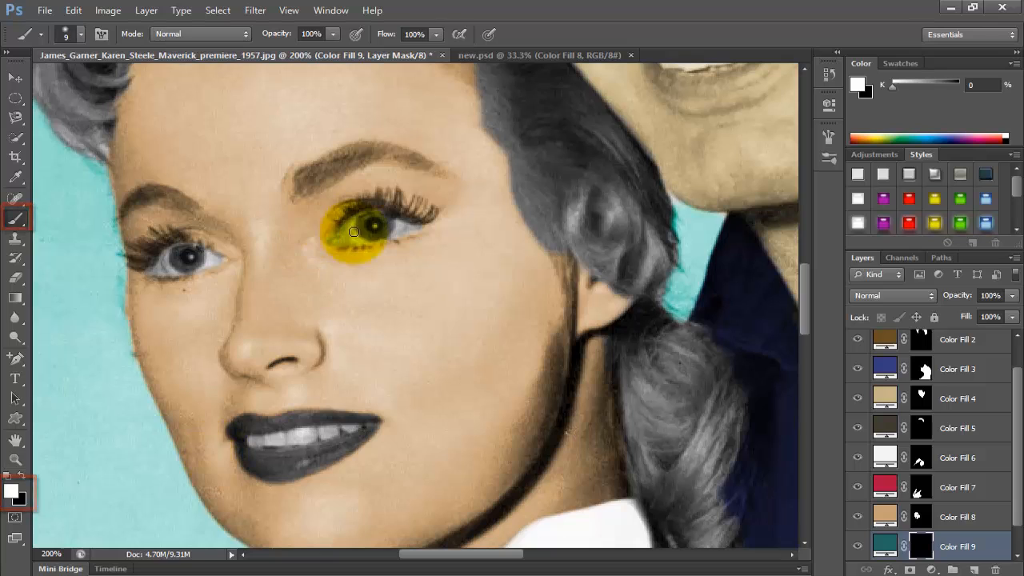
drag(369, 231, 375, 231)
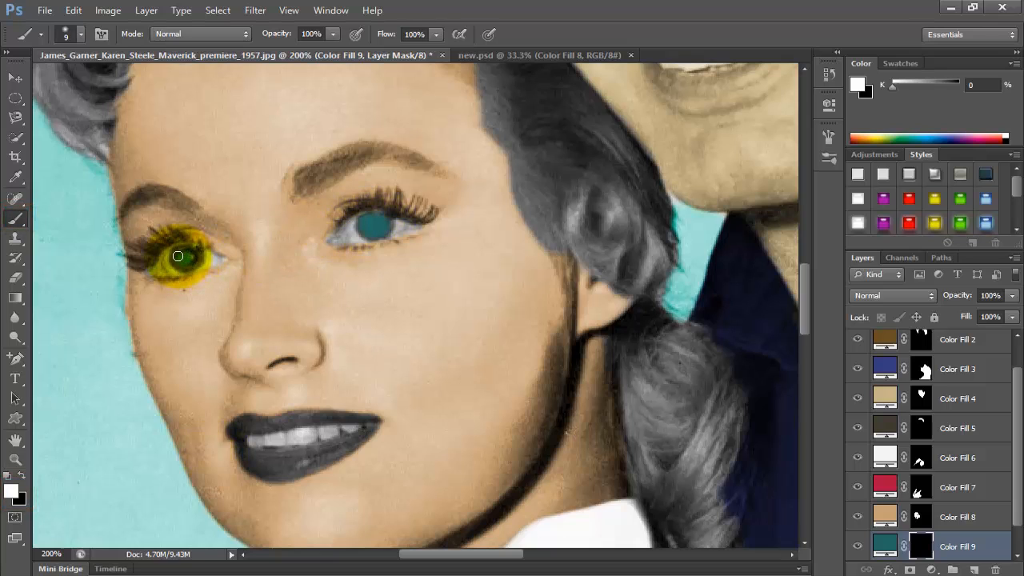
drag(177, 256, 184, 258)
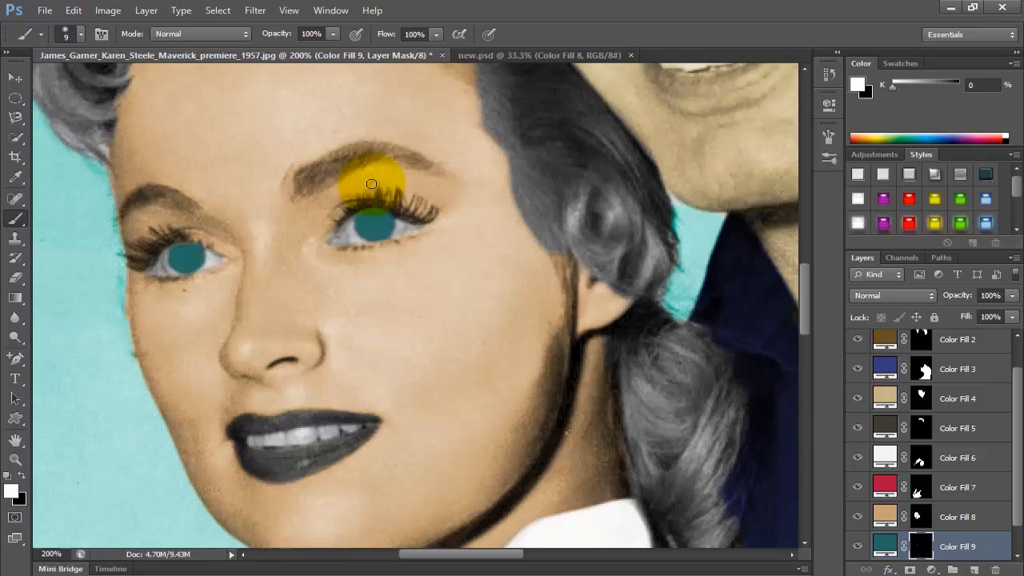
click(865, 295)
click(870, 371)
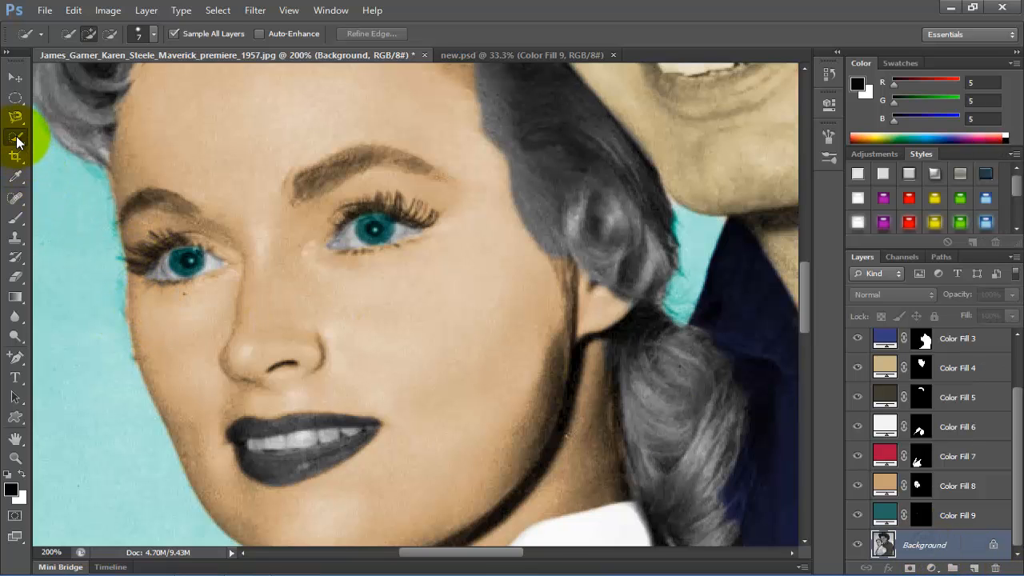
- Quick-select the woman's lips without her teeth on the Background layer and refine the edge with Smart Radius, Radius 1.2 px and slight smoothing
drag(245, 430, 318, 439)
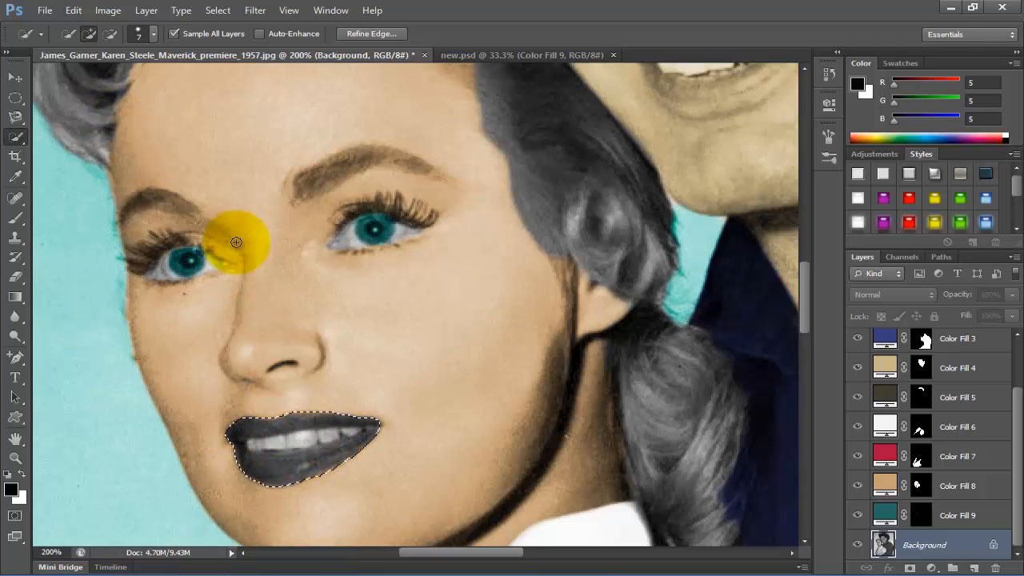
click(116, 35)
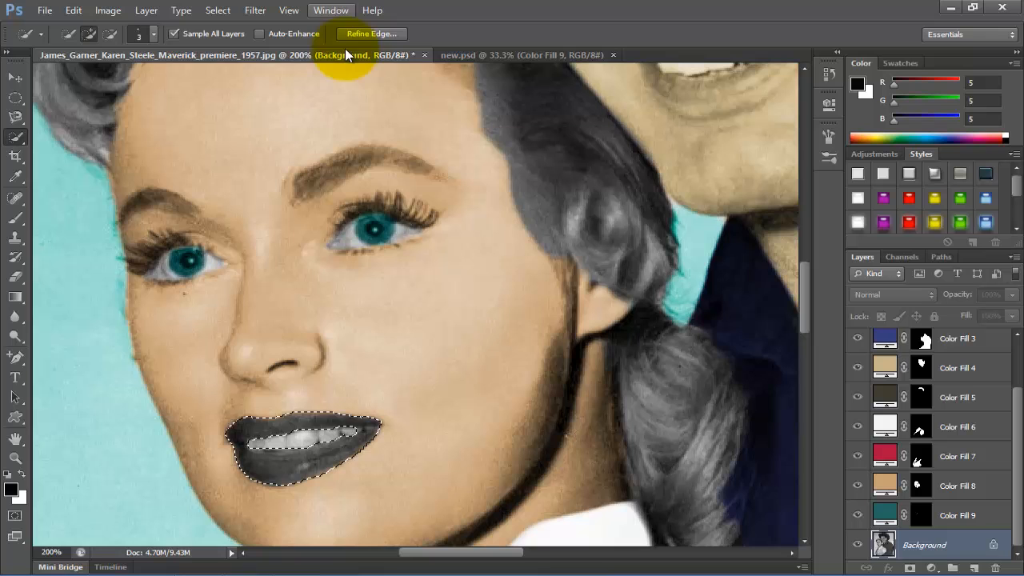
click(353, 32)
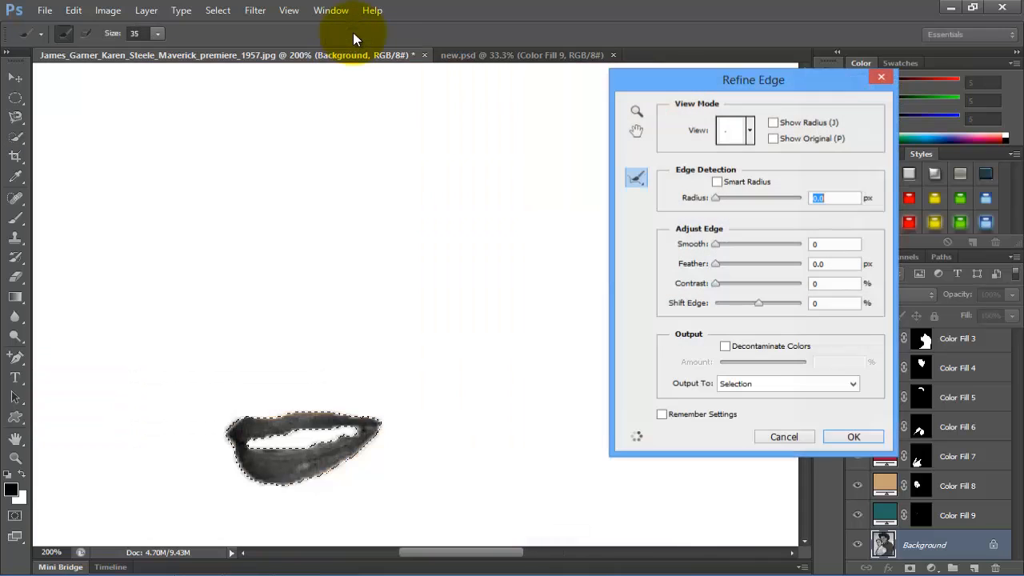
click(718, 182)
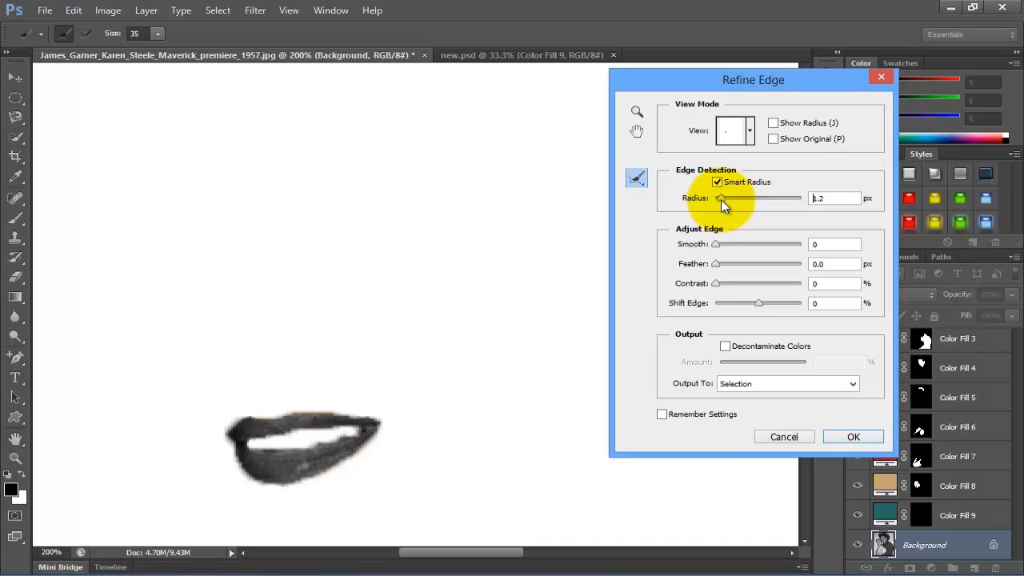
click(720, 199)
click(715, 245)
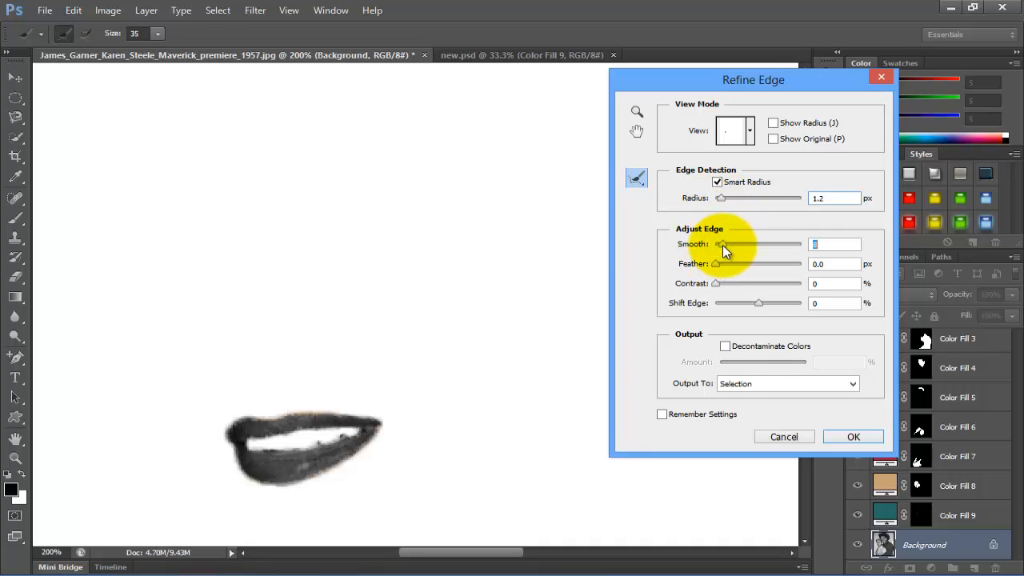
click(723, 244)
click(852, 438)
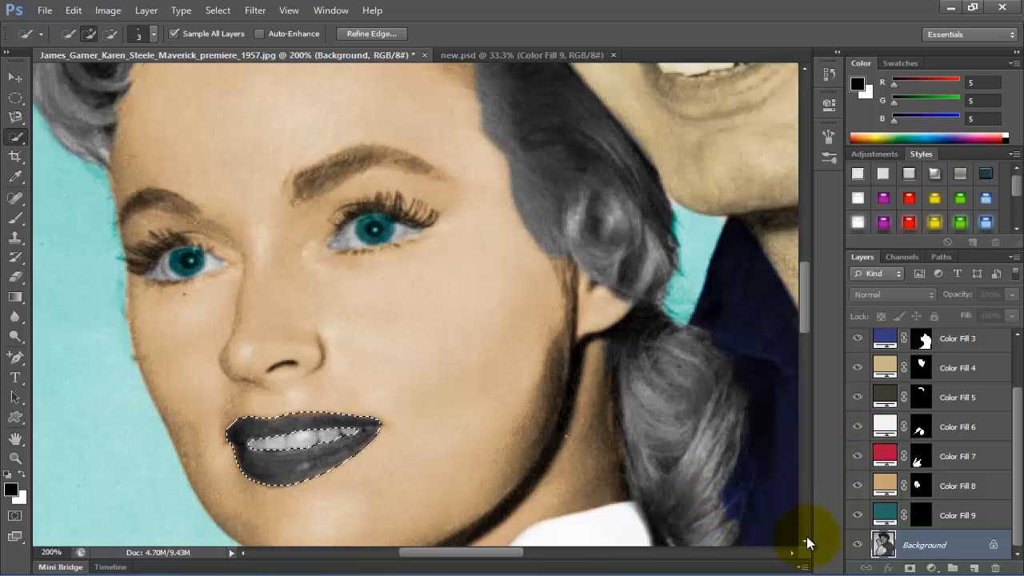
- Add a crimson #b1113f Solid Color fill layer over the selected lips and set its blend mode to Color
click(931, 567)
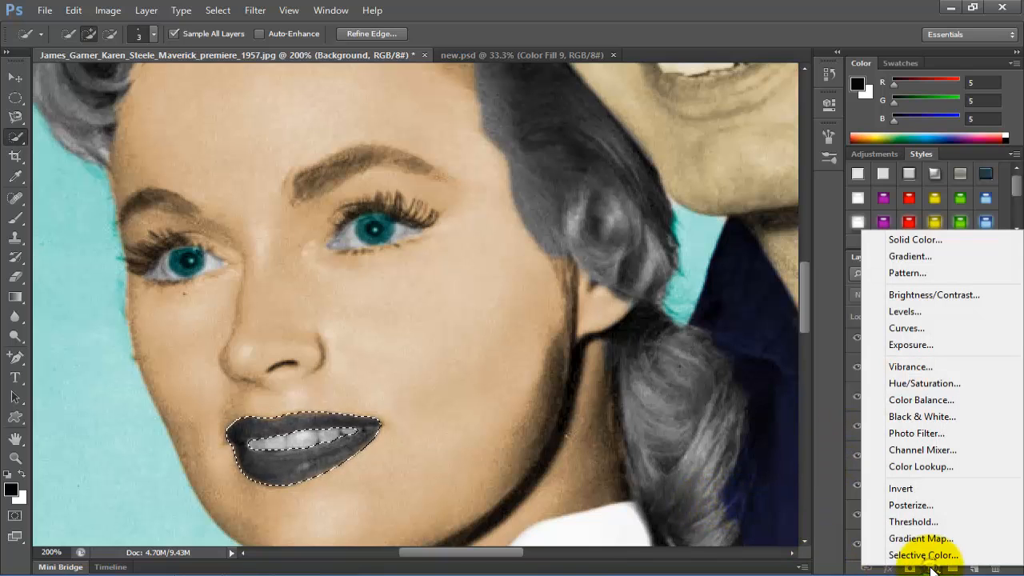
click(894, 239)
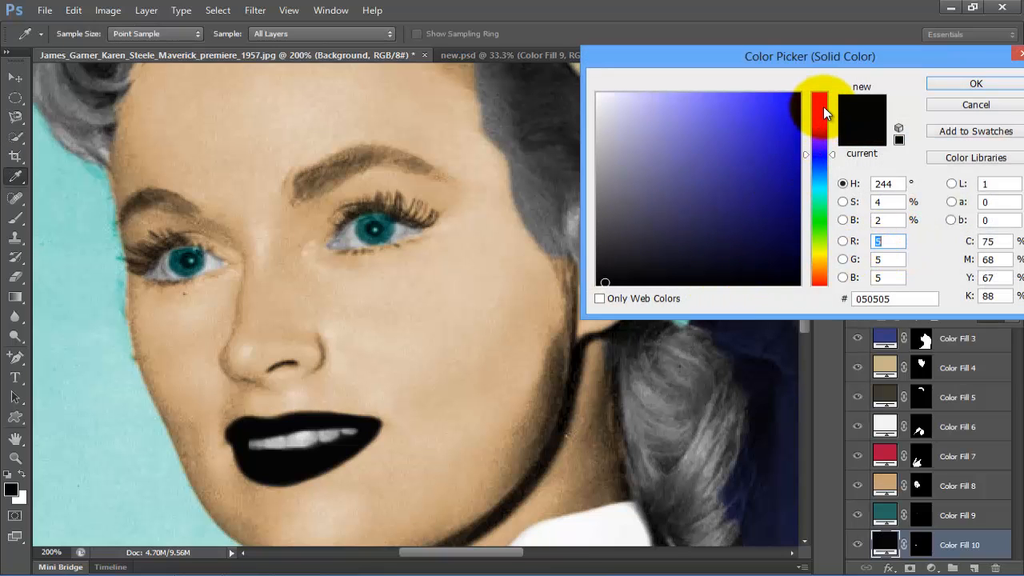
click(823, 105)
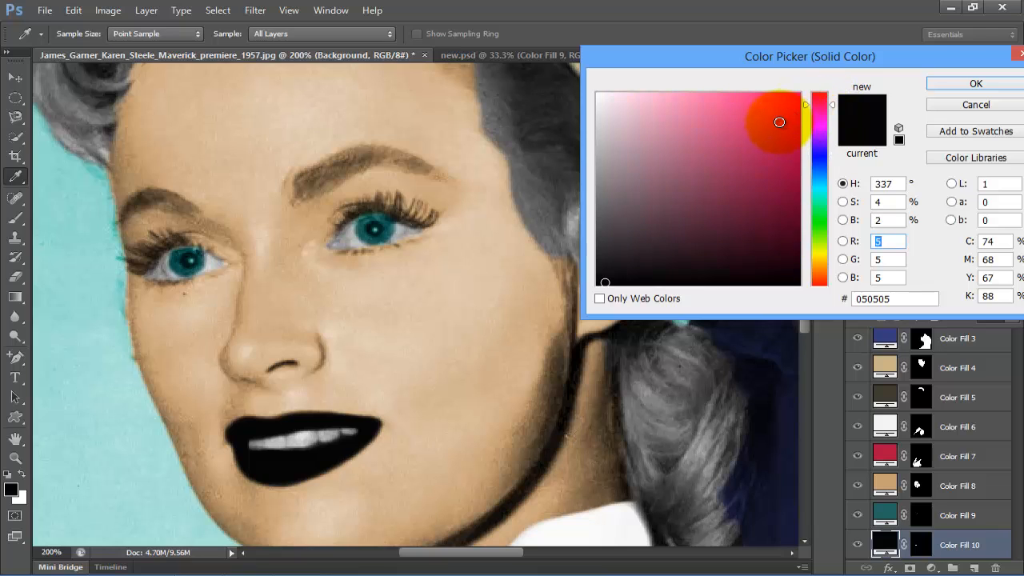
click(779, 122)
click(758, 180)
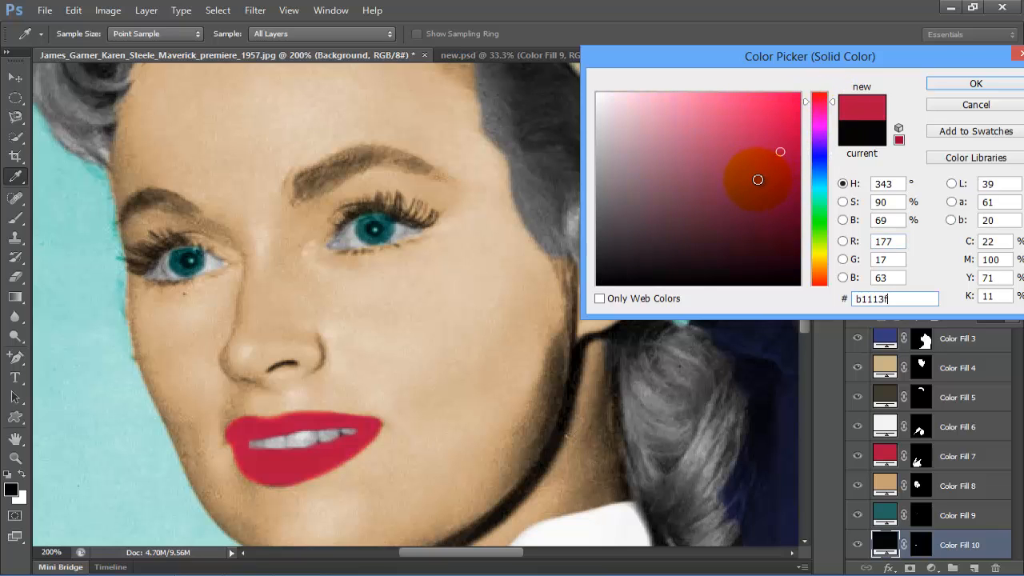
click(954, 84)
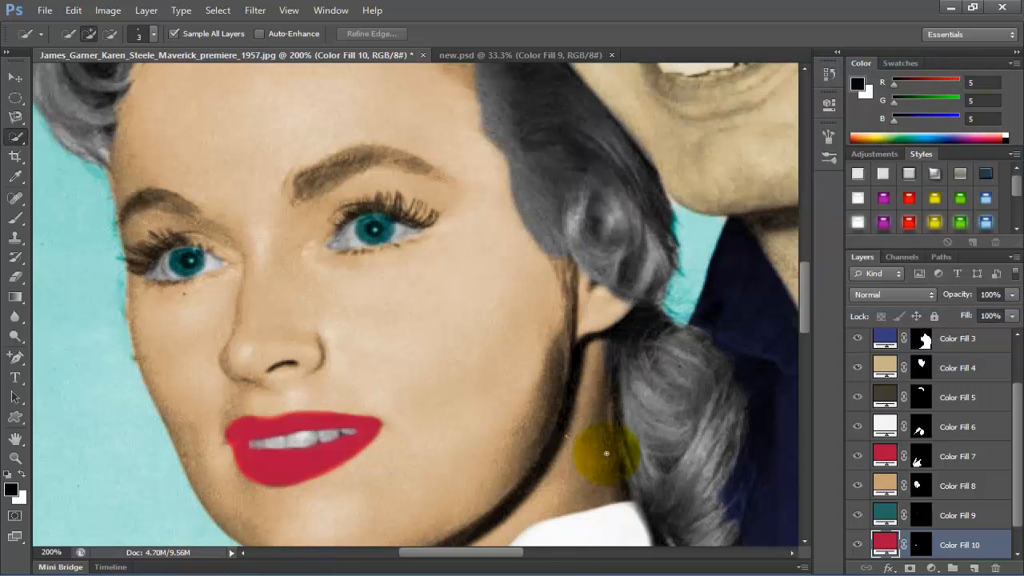
click(905, 295)
click(863, 371)
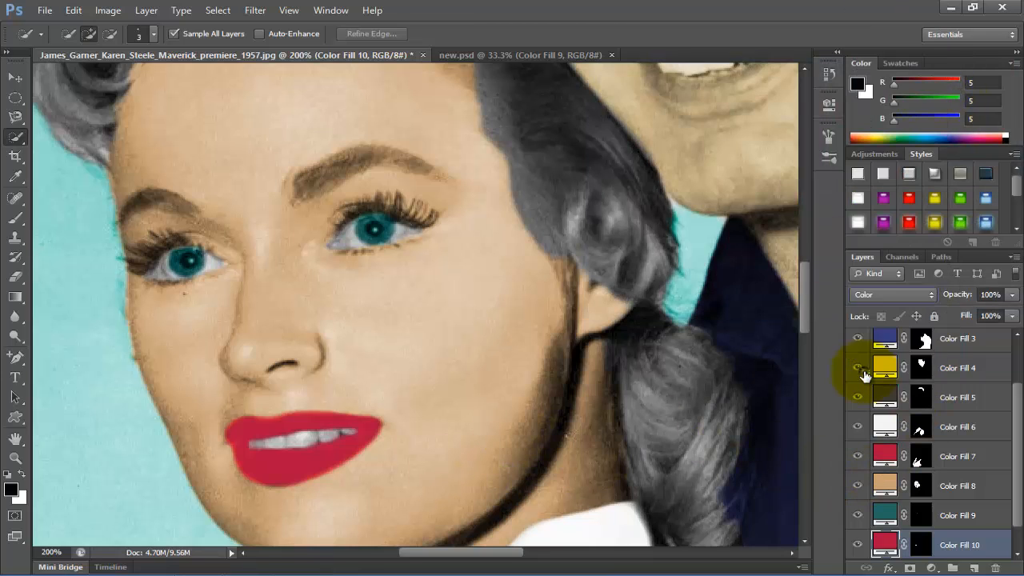
- Select all of the woman's hair on the Background layer with Quick Selection, including the locks beside and below her face
key(ctrl+0)
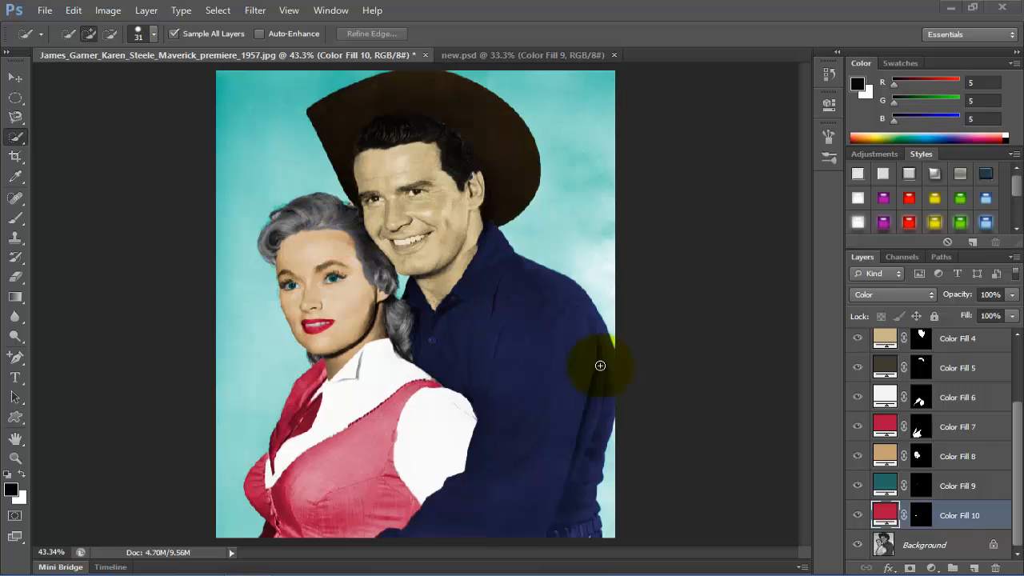
click(930, 548)
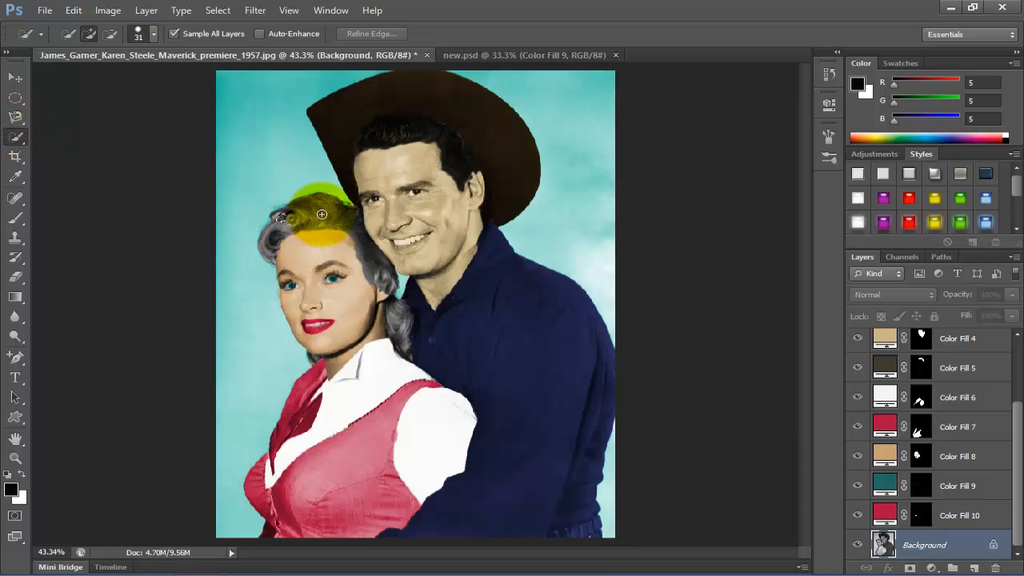
mouse_move(313, 222)
mouse_down()
mouse_move(391, 294)
mouse_move(389, 277)
mouse_move(400, 354)
mouse_up()
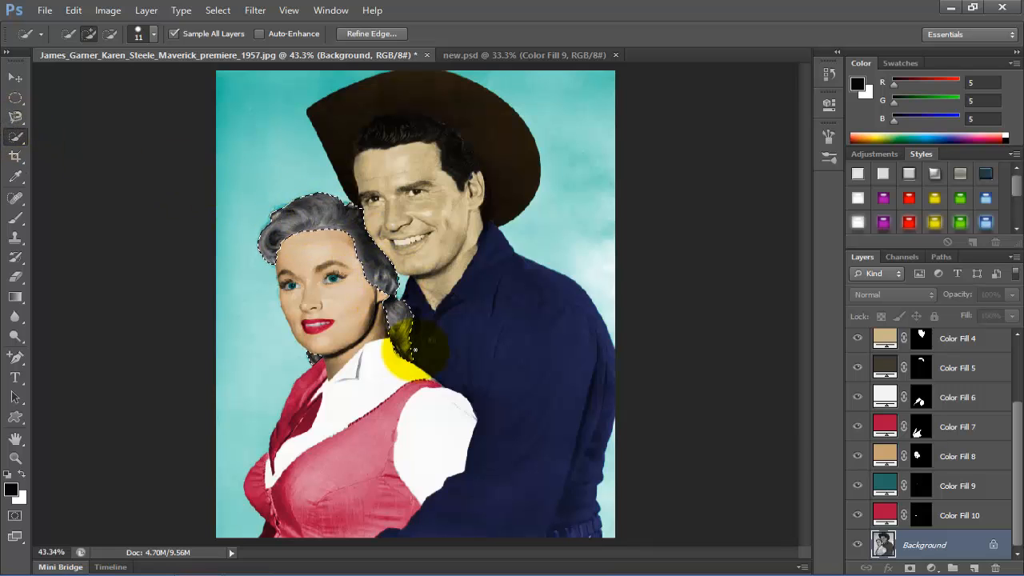
key(bracketleft)
key(bracketleft)
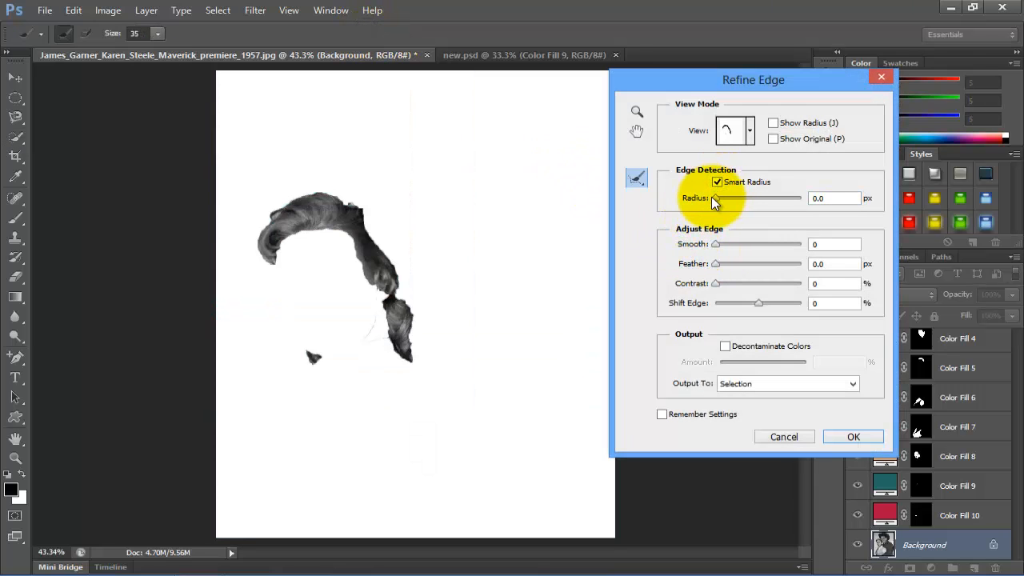
- Refine the edge of the hair selection with Smart Radius on, Radius 1.2 px and Smooth 7
drag(713, 198, 721, 200)
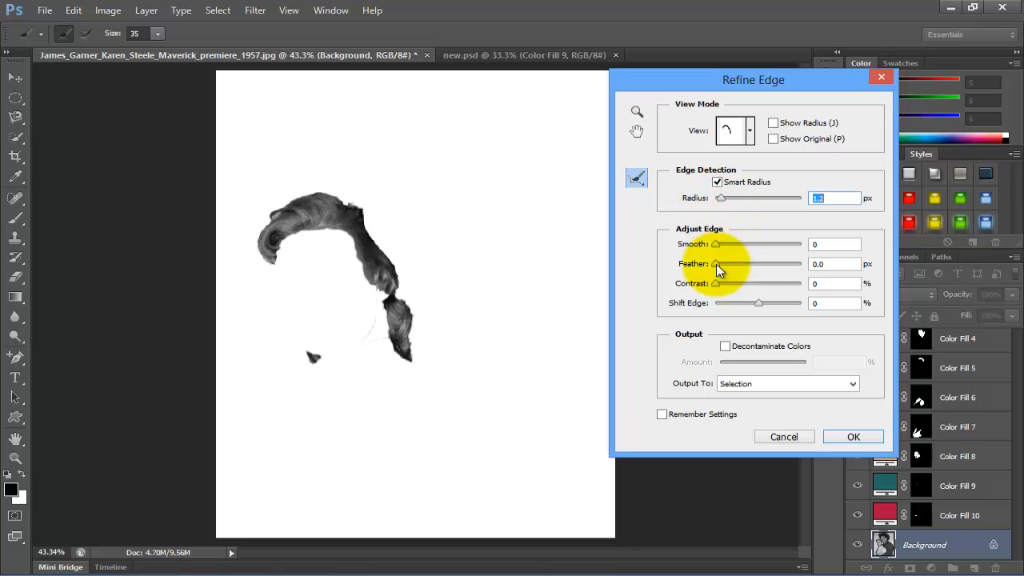
drag(717, 245, 723, 246)
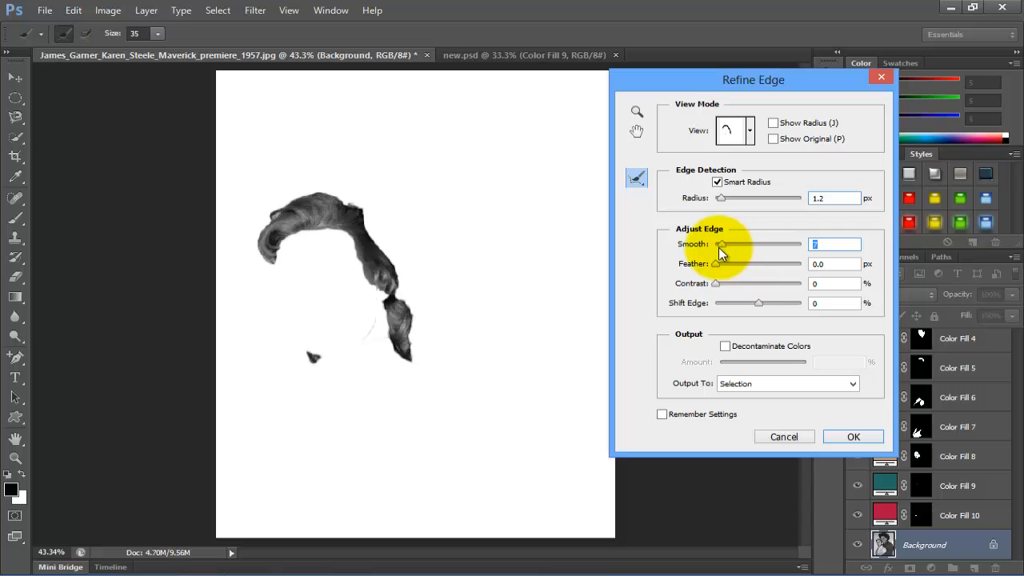
click(831, 437)
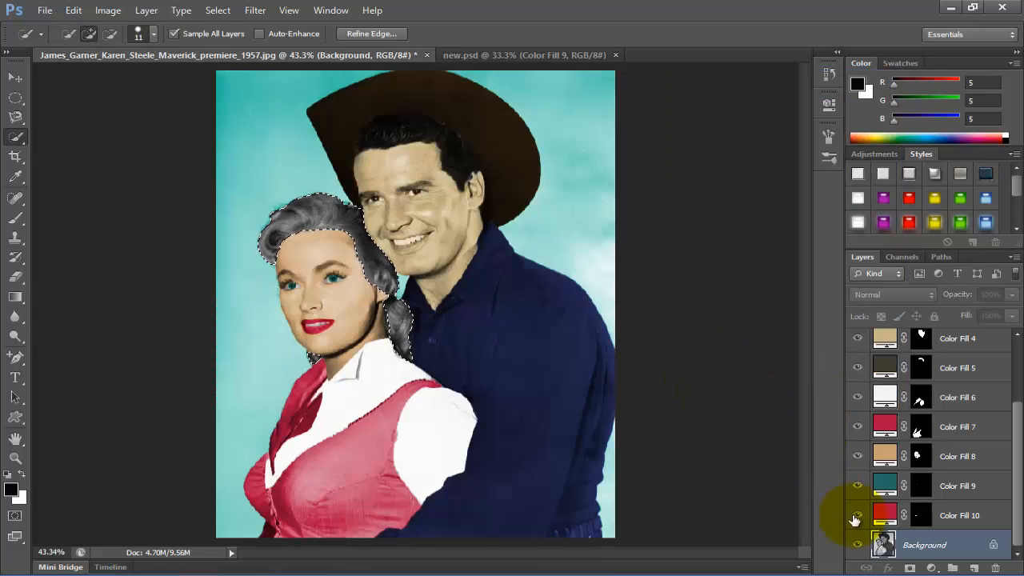
- Add a golden-brown #967831 Solid Color fill layer over the selected hair and set its blend mode to Overlay
click(933, 568)
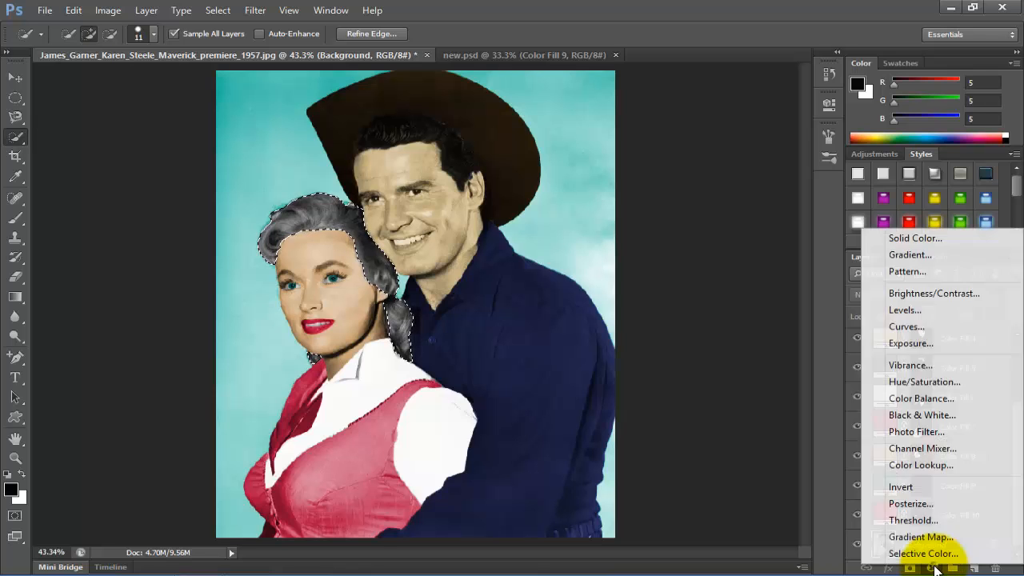
click(896, 238)
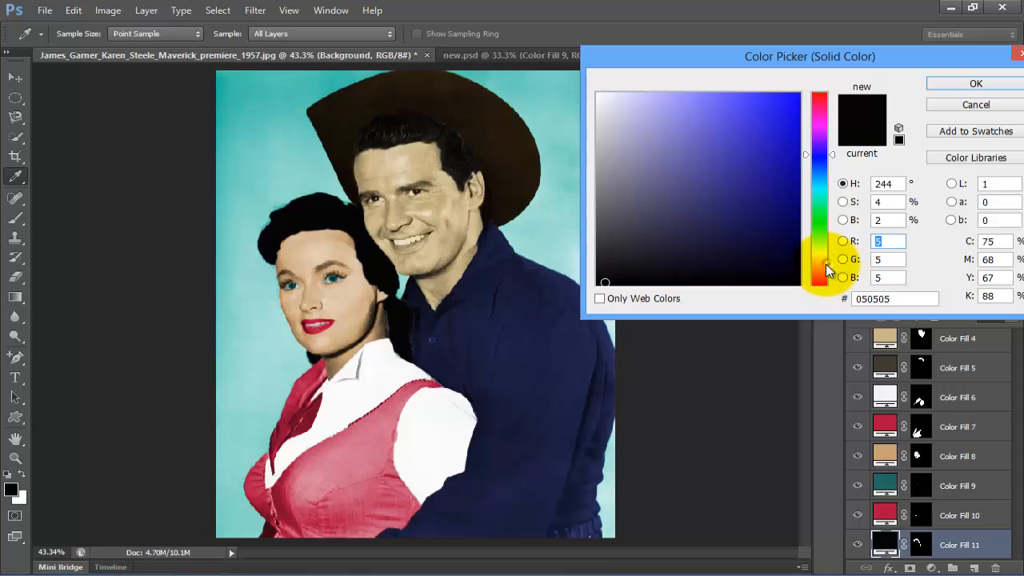
click(826, 264)
click(733, 173)
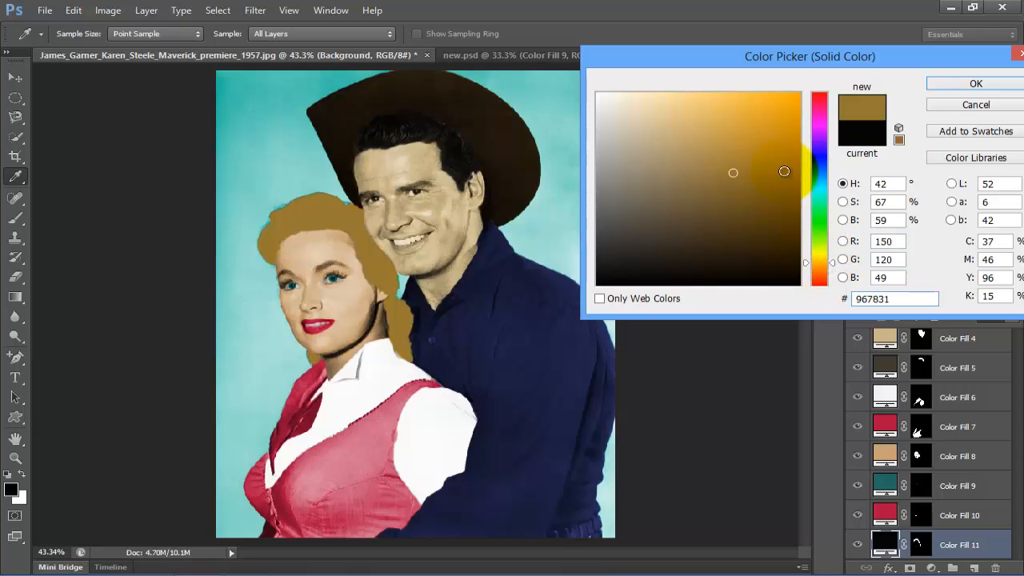
click(967, 87)
click(895, 295)
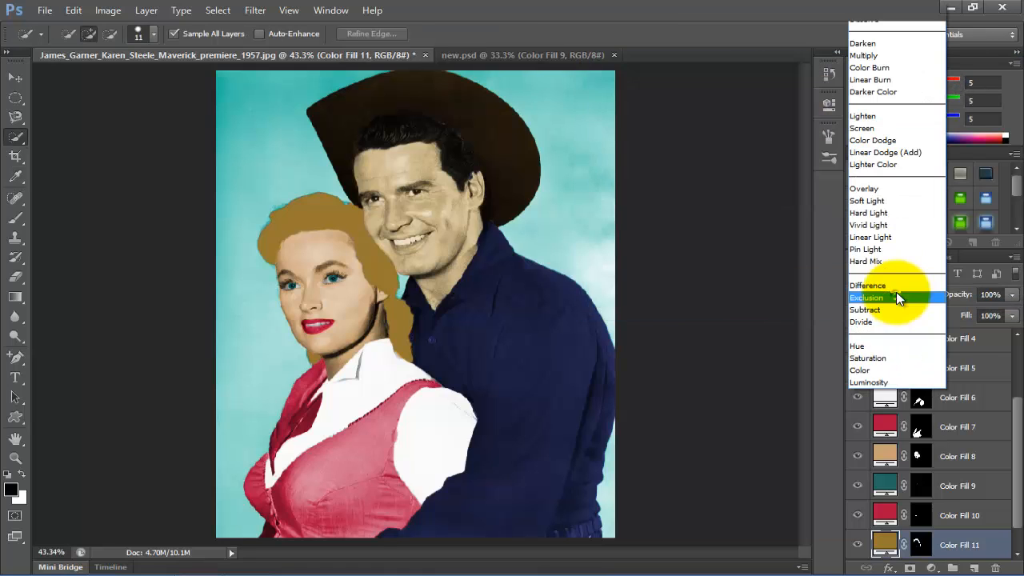
click(864, 189)
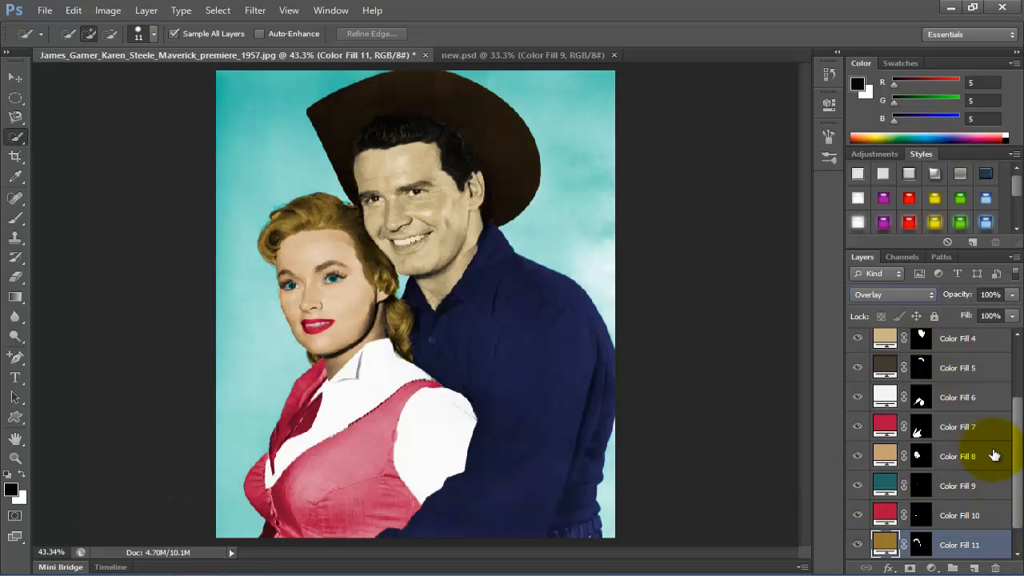
scroll(1020, 428, down, 1)
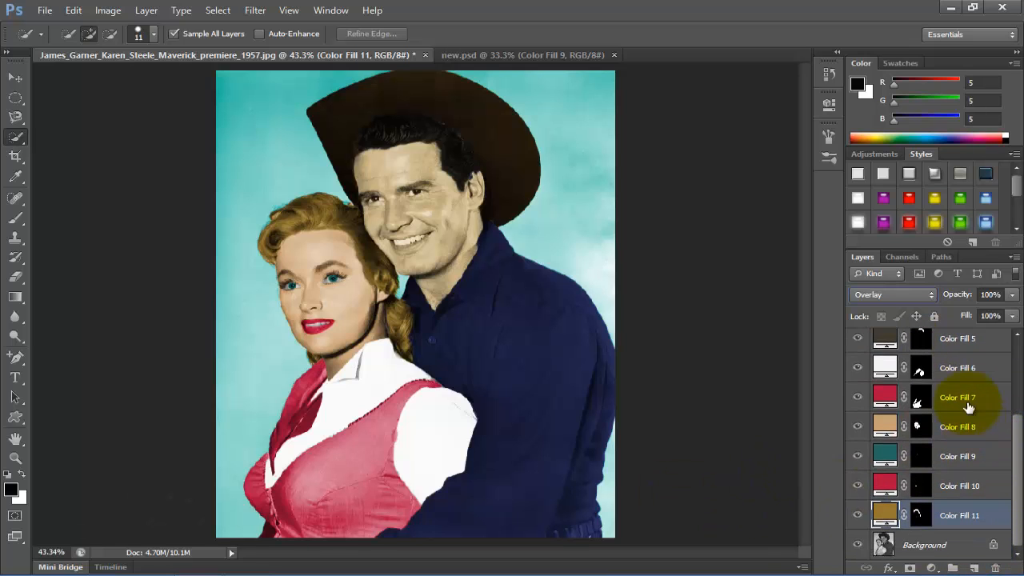